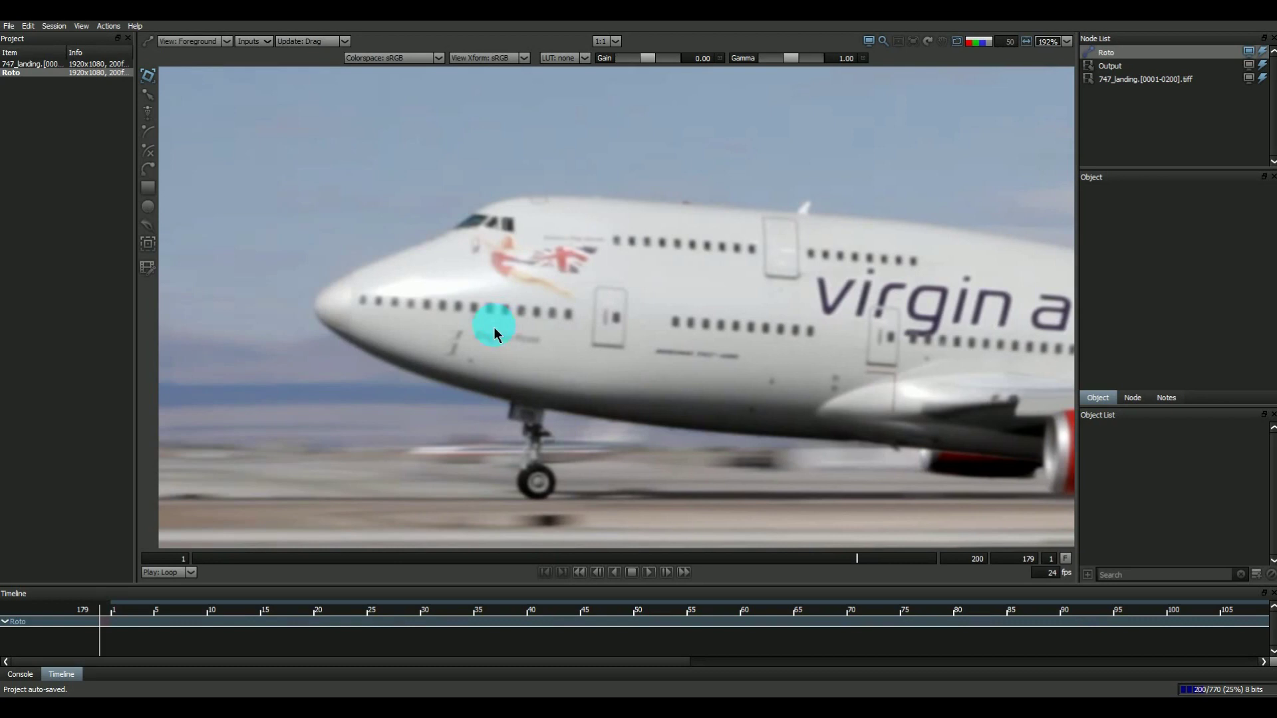
Step: Draw a closed Bezier shape following the aircraft's upper nose and roofline, enclosing the front fuselage back to the upper-deck door
click(141, 178)
scroll(582, 194, up, 5)
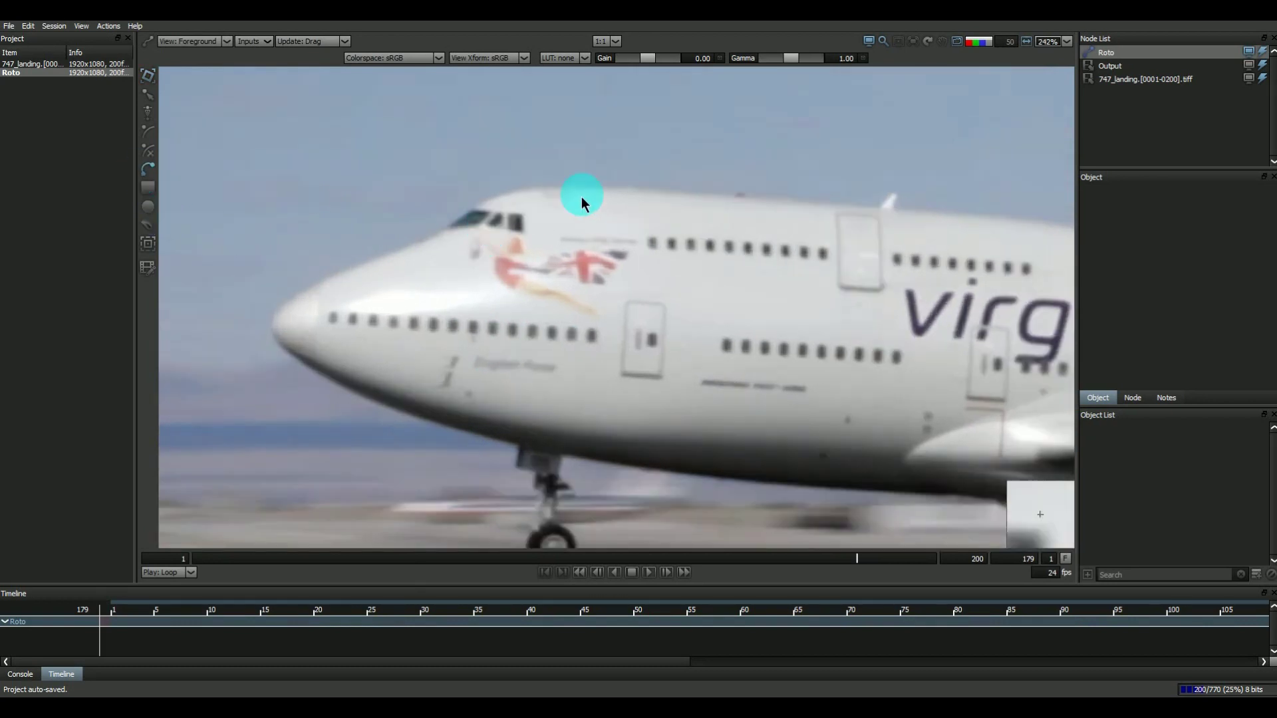
click(288, 288)
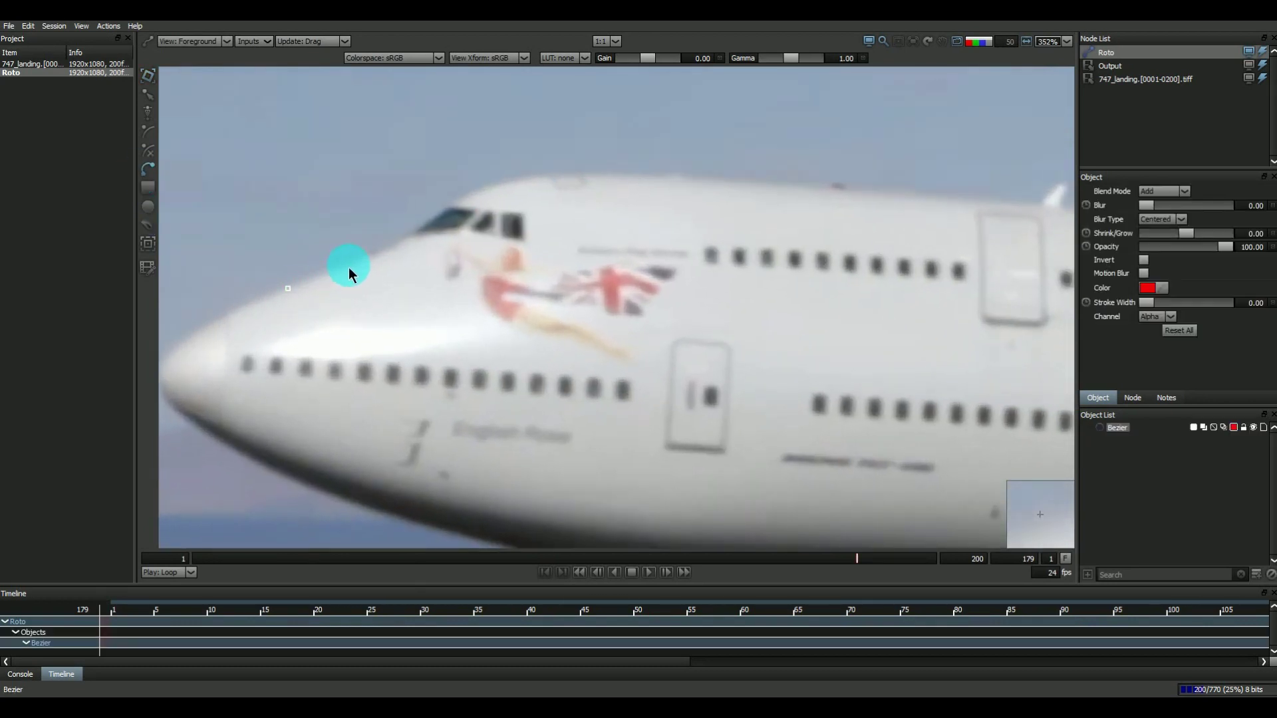
click(366, 258)
click(409, 236)
click(456, 199)
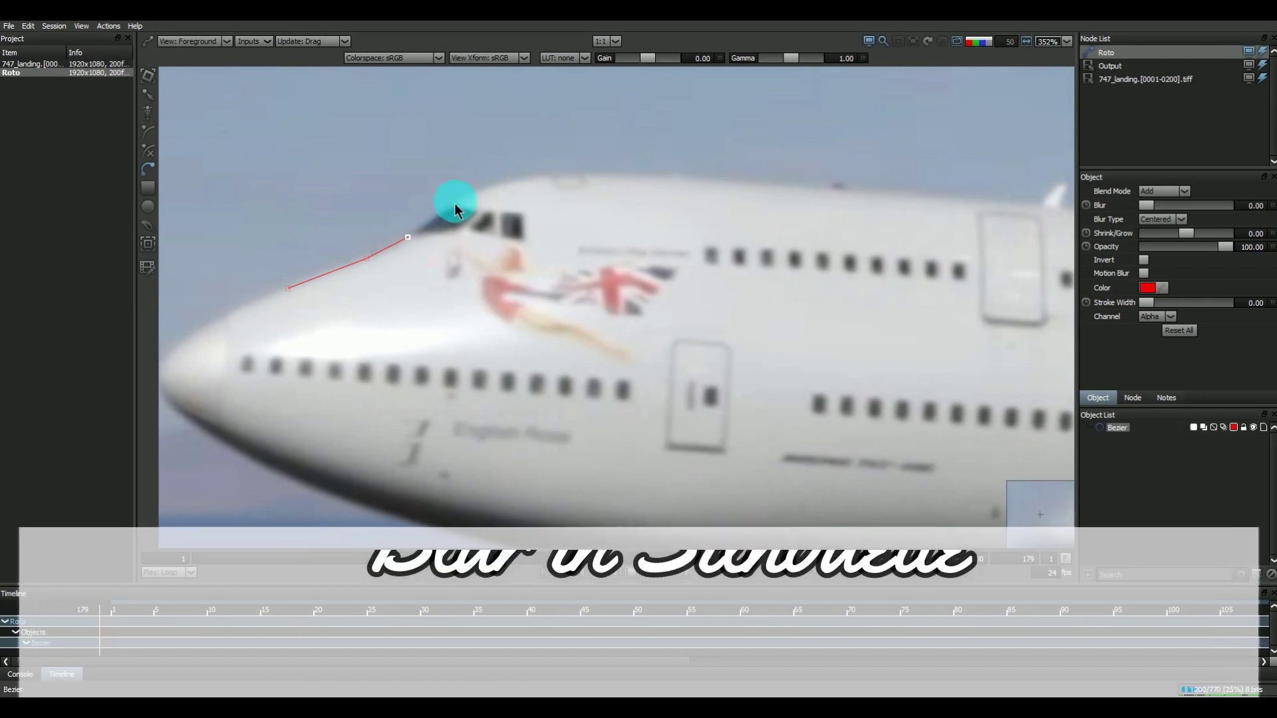
click(510, 183)
click(587, 174)
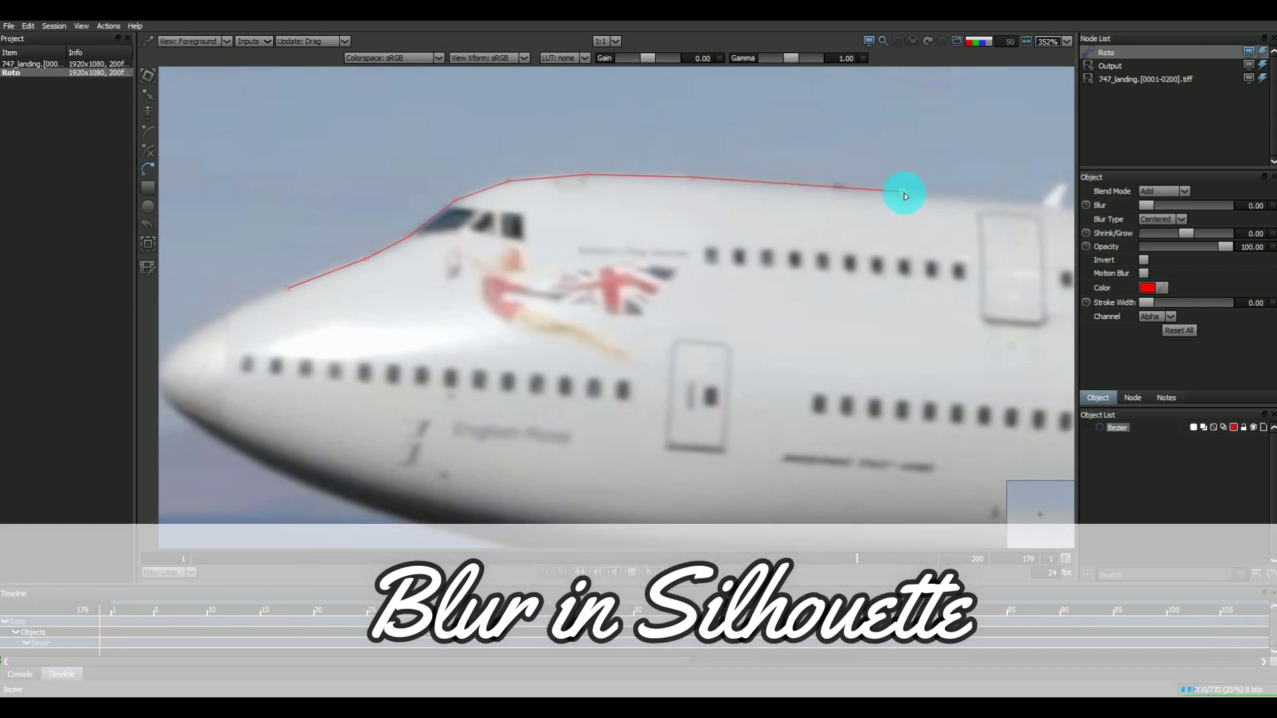
click(1052, 208)
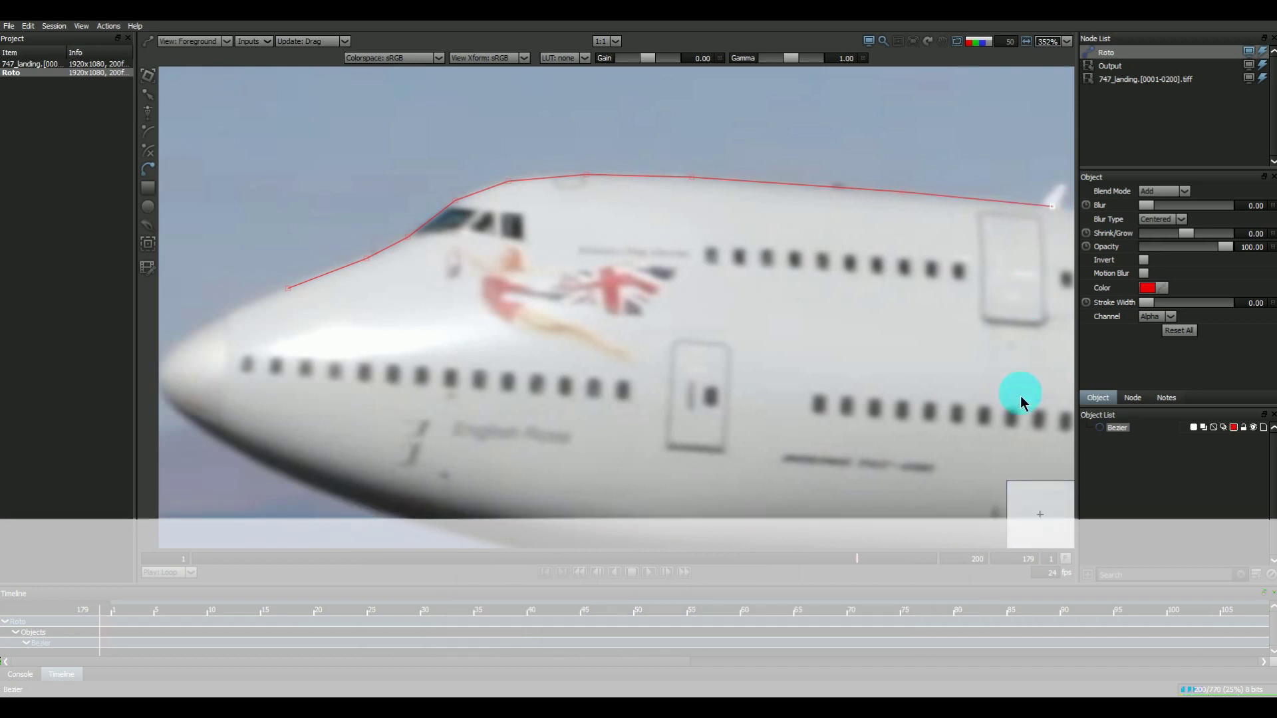
click(227, 364)
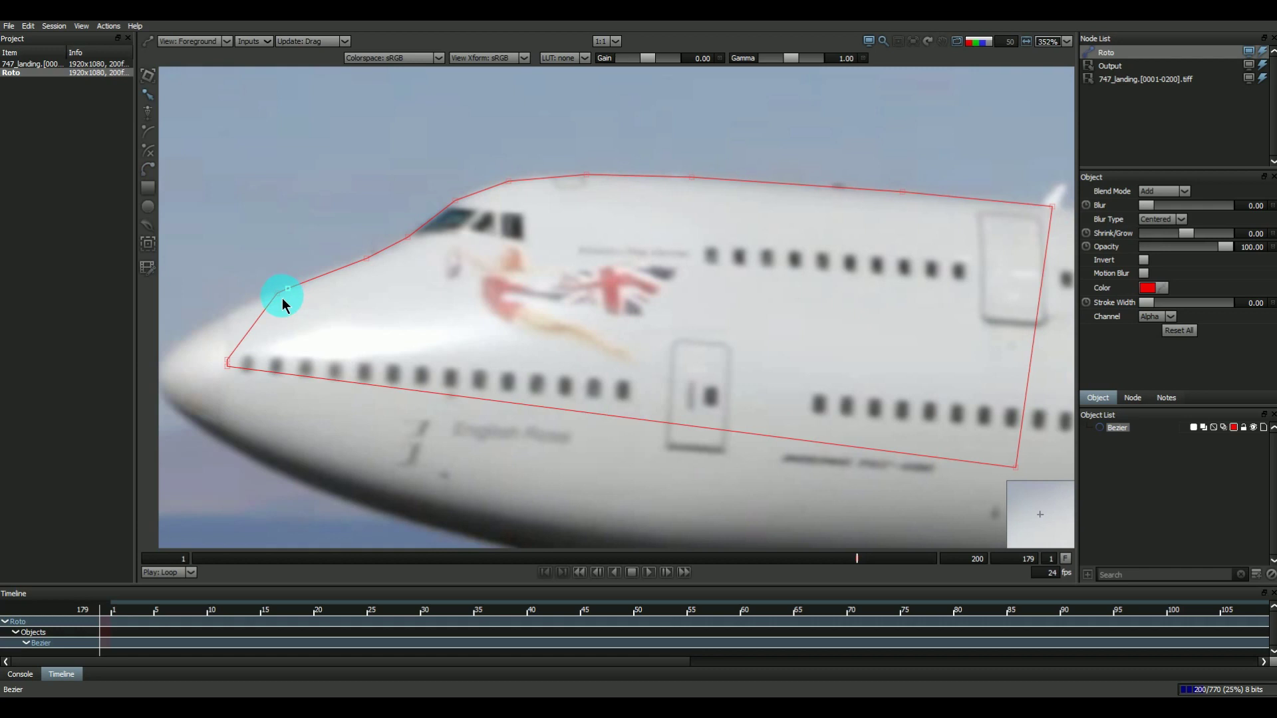
scroll(283, 305, up, 1)
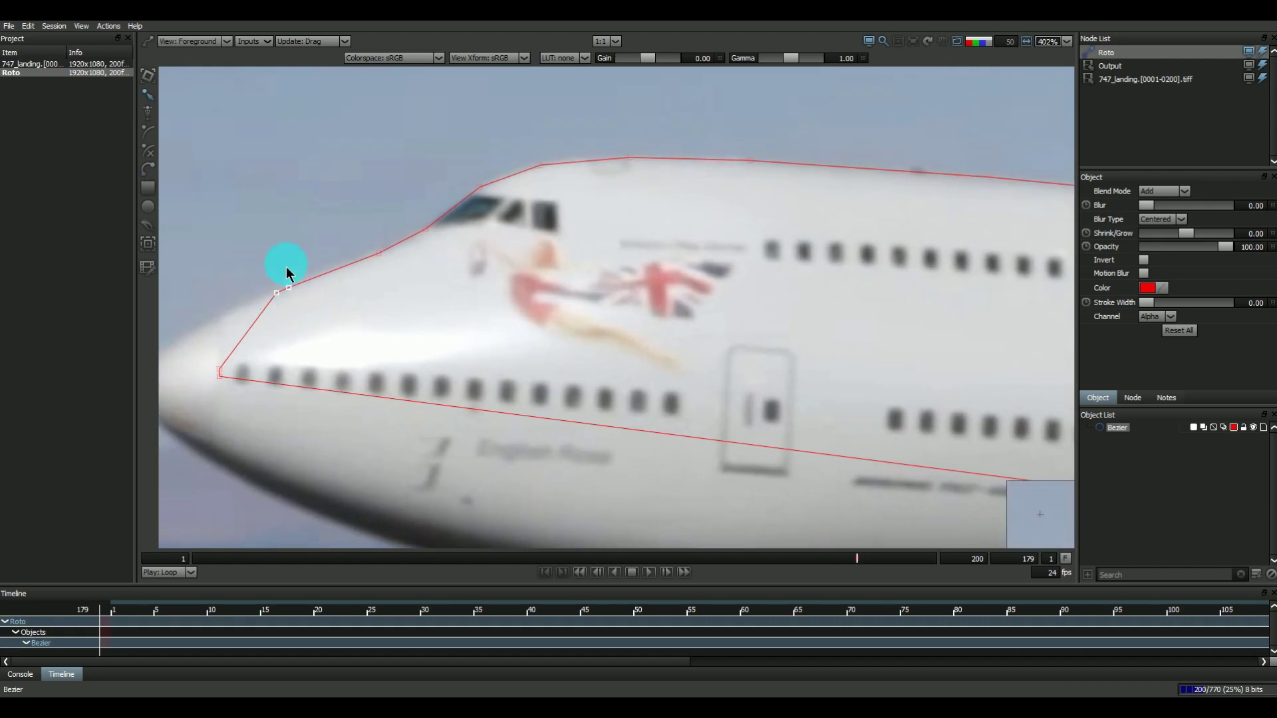
scroll(288, 273, down, 2)
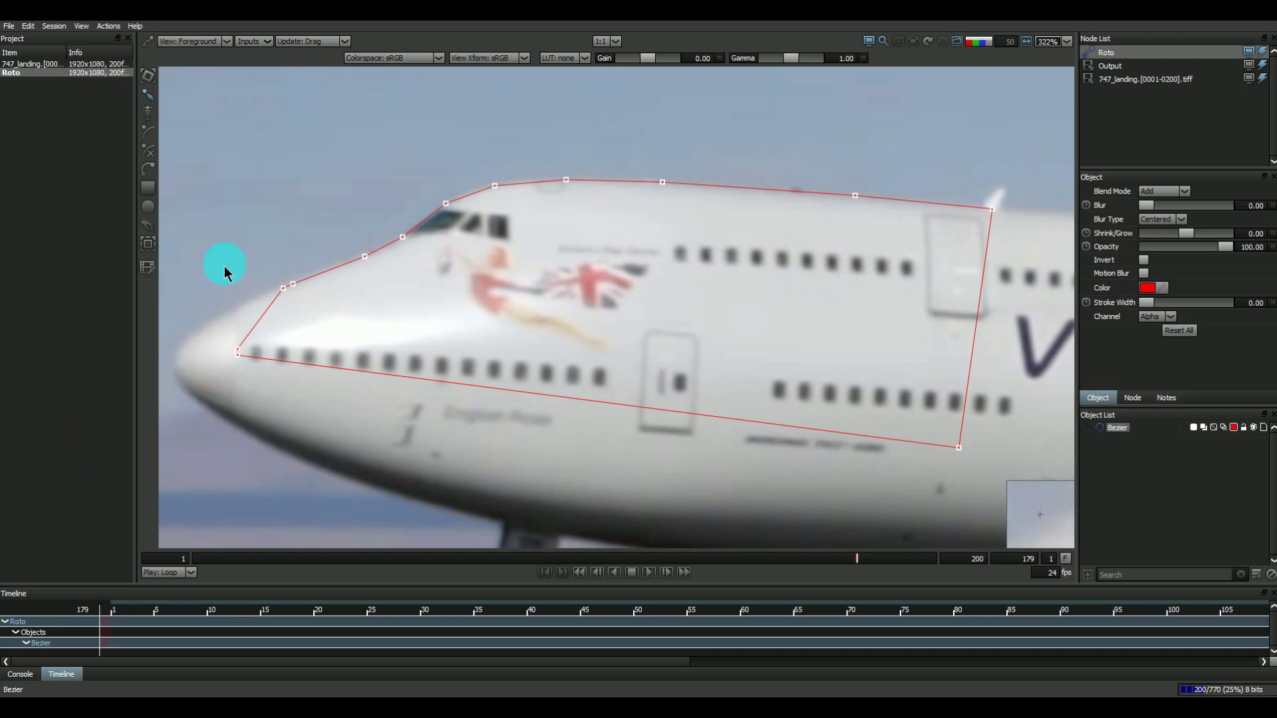
Step: Try to smooth the Bezier shape's upper outline and rear corners by changing the point type, and undo the point changes
drag(225, 267, 323, 379)
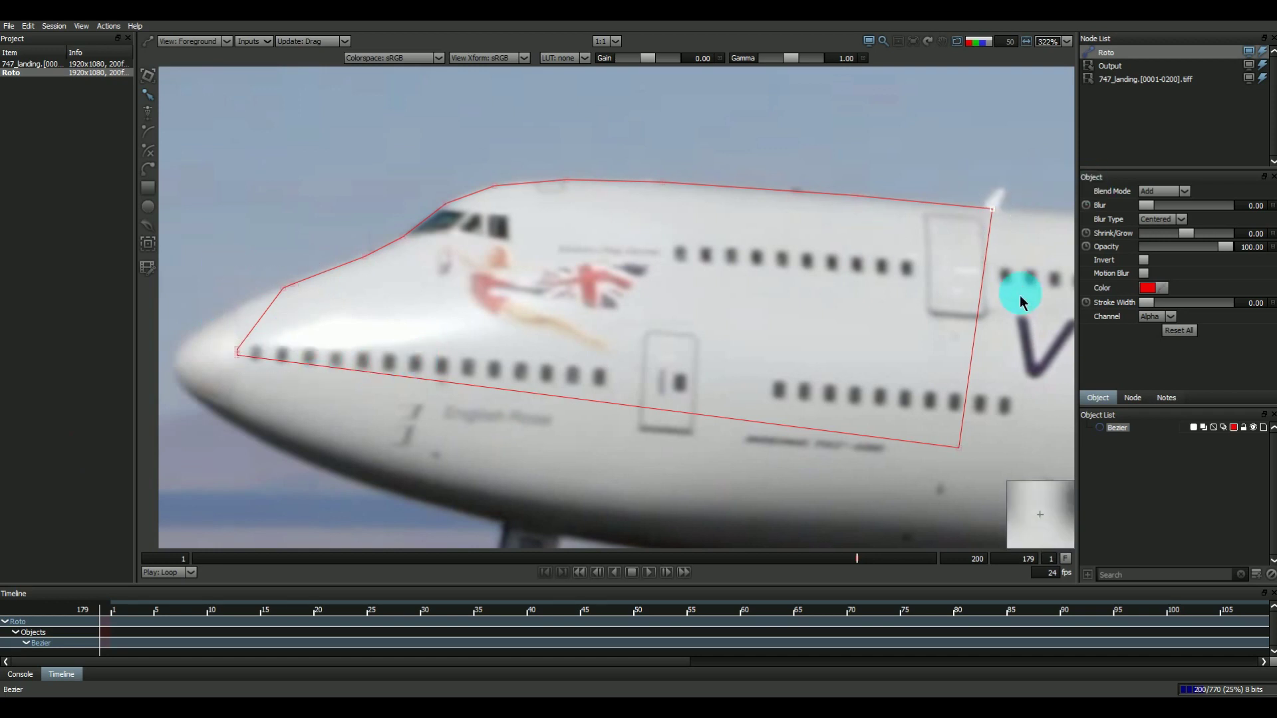
drag(1010, 331, 888, 494)
drag(255, 429, 138, 440)
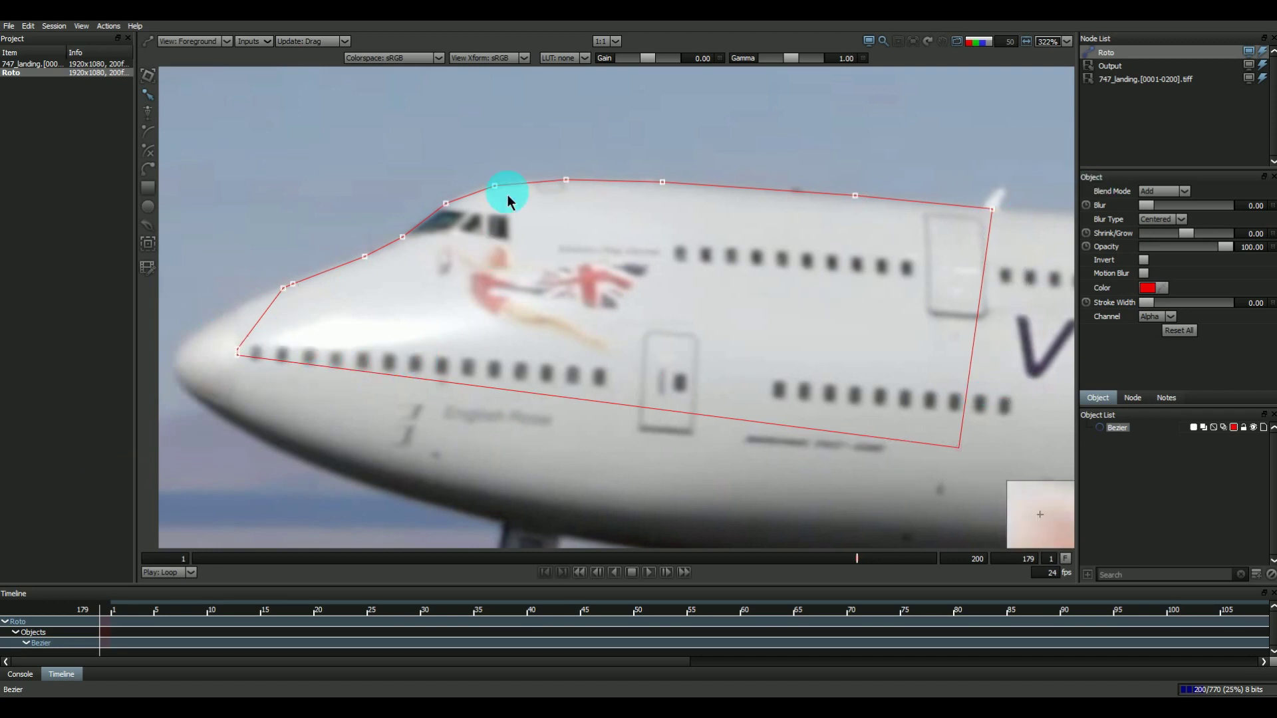
right_click(510, 206)
click(556, 314)
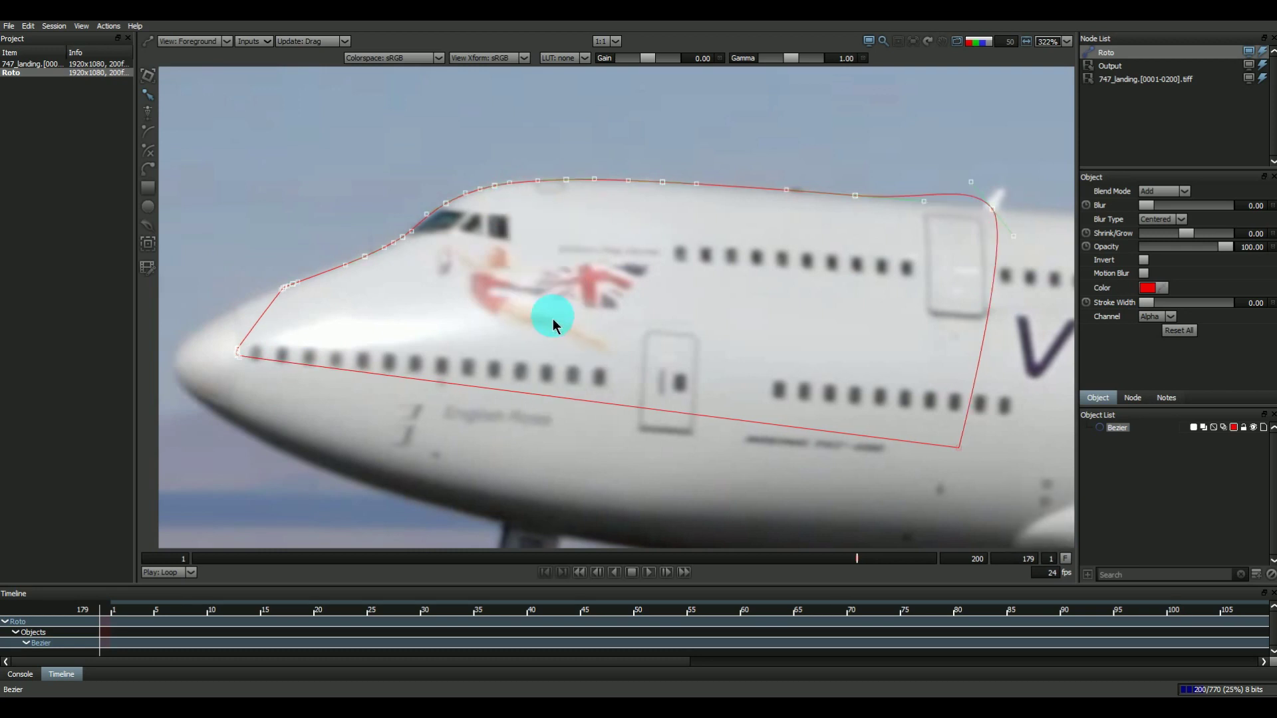
right_click(530, 212)
click(561, 322)
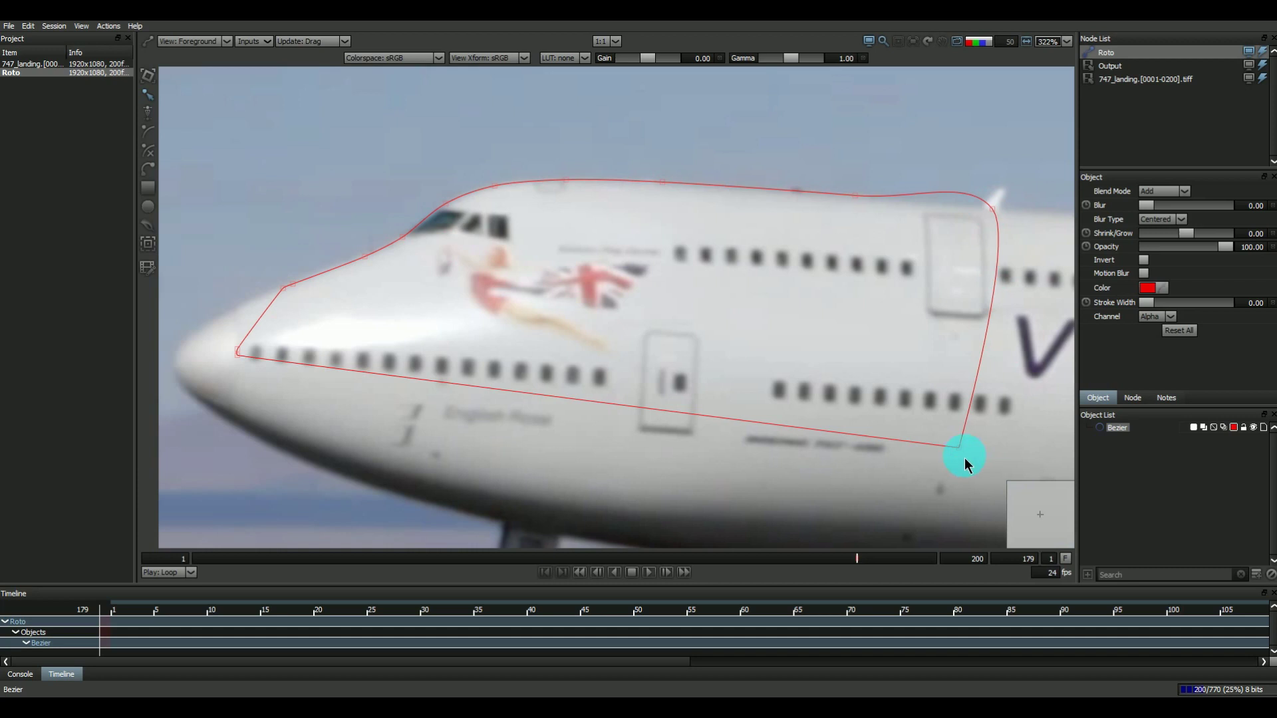
right_click(966, 406)
click(1001, 456)
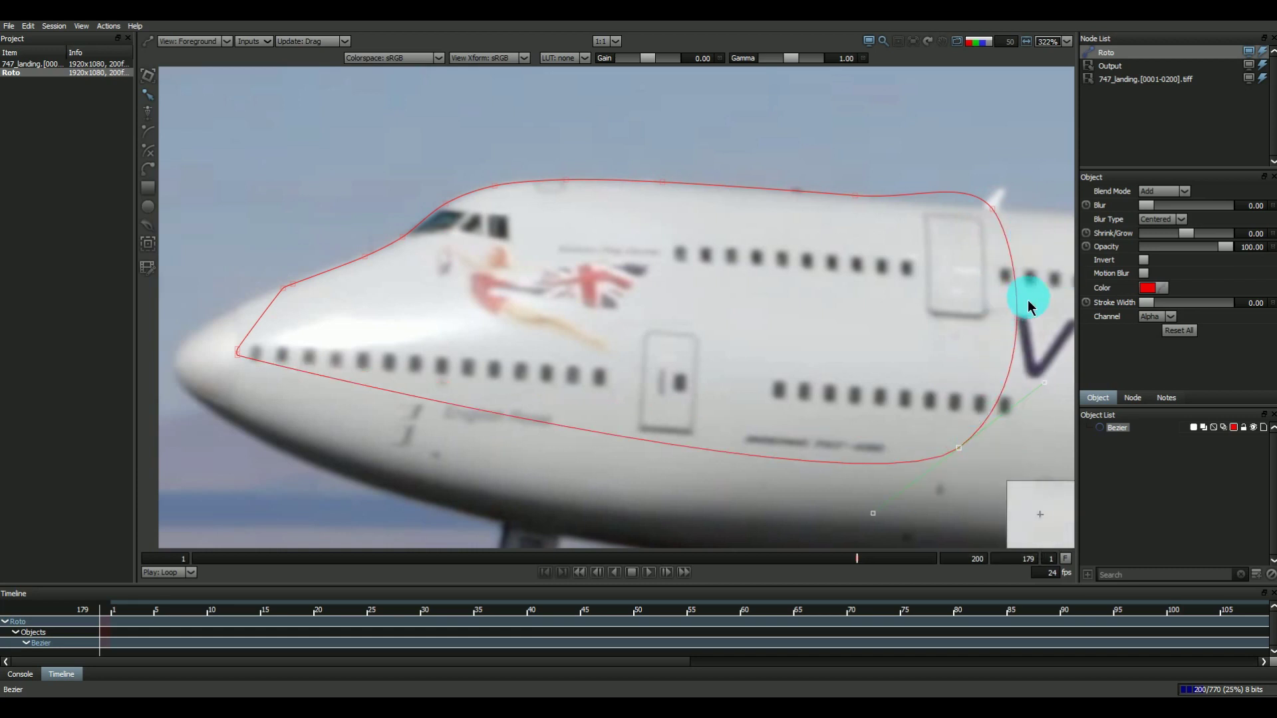
drag(1018, 177, 288, 486)
key(ctrl+z)
key(ctrl+z)
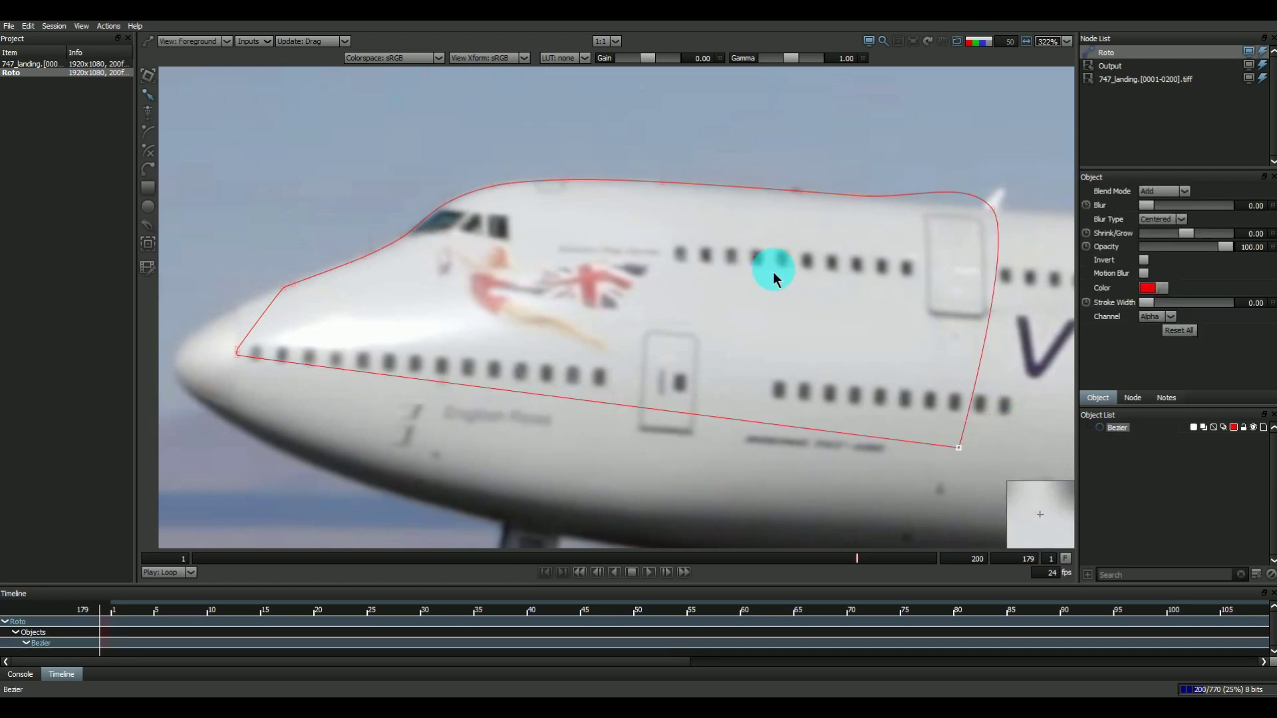
key(ctrl+z)
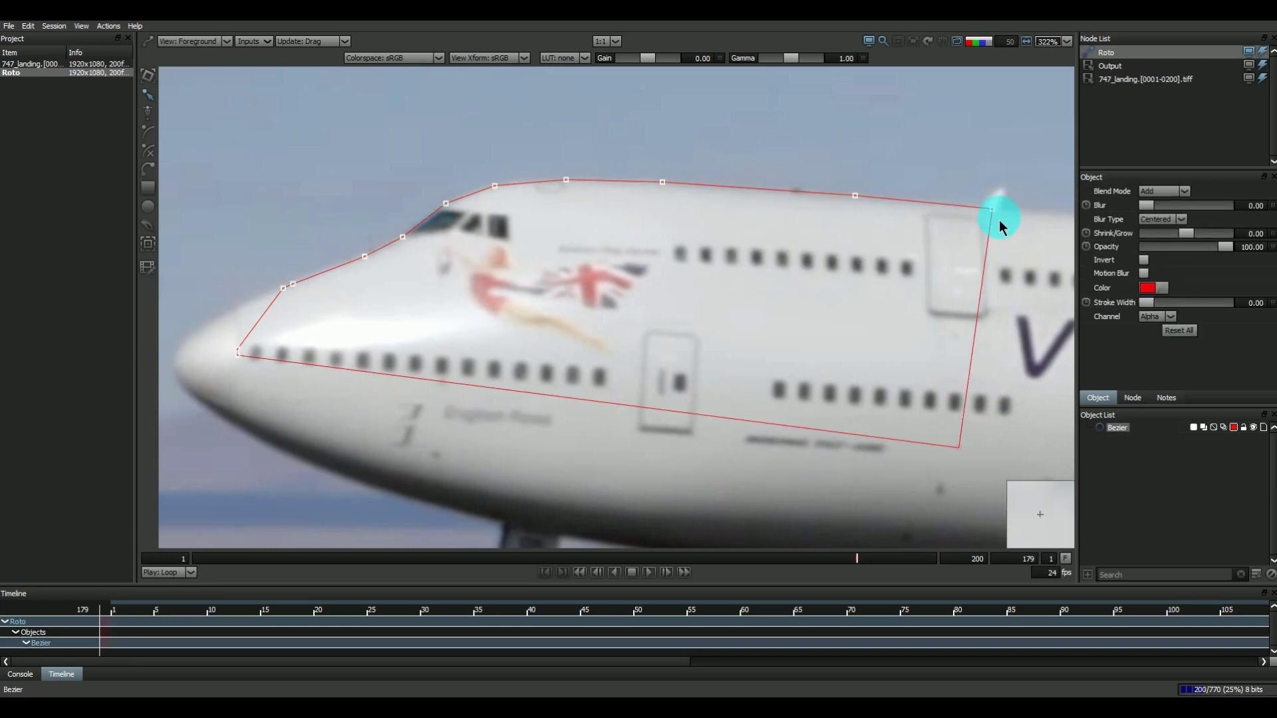
Step: Add extra points beside the shape's two rear corners and convert all its points to the Corner type
scroll(993, 213, up, 2)
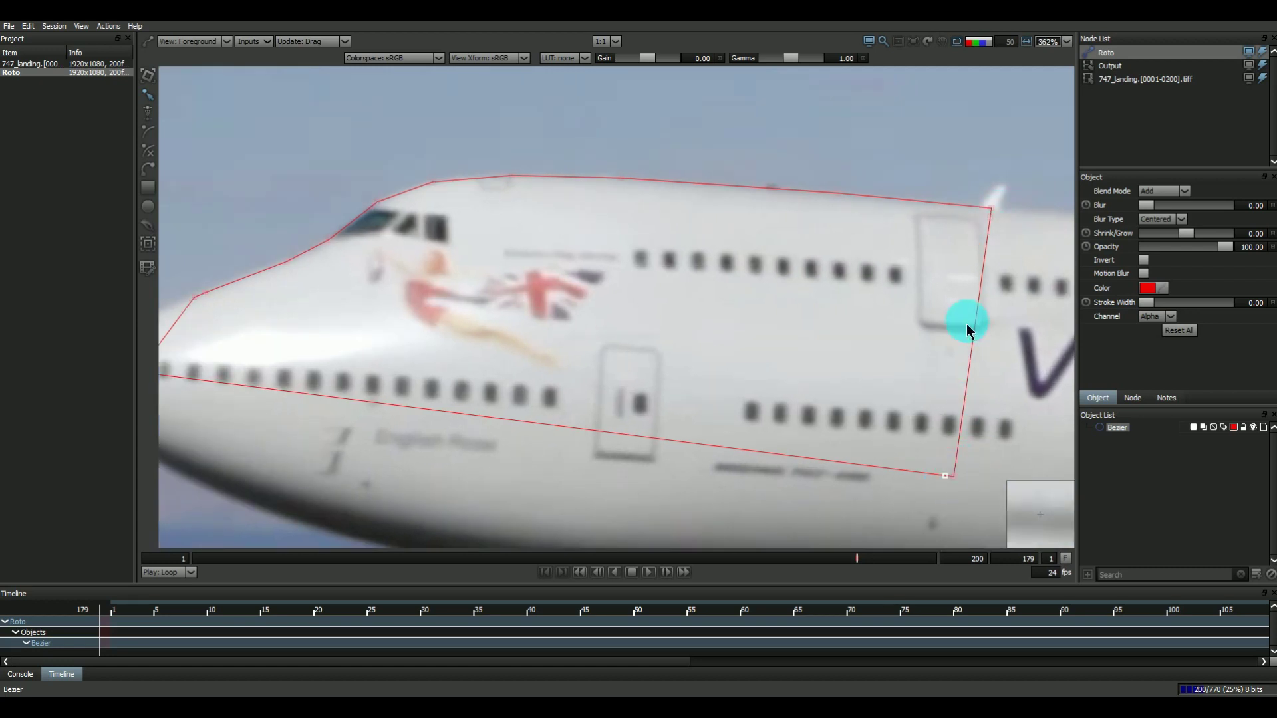
scroll(967, 325, down, 5)
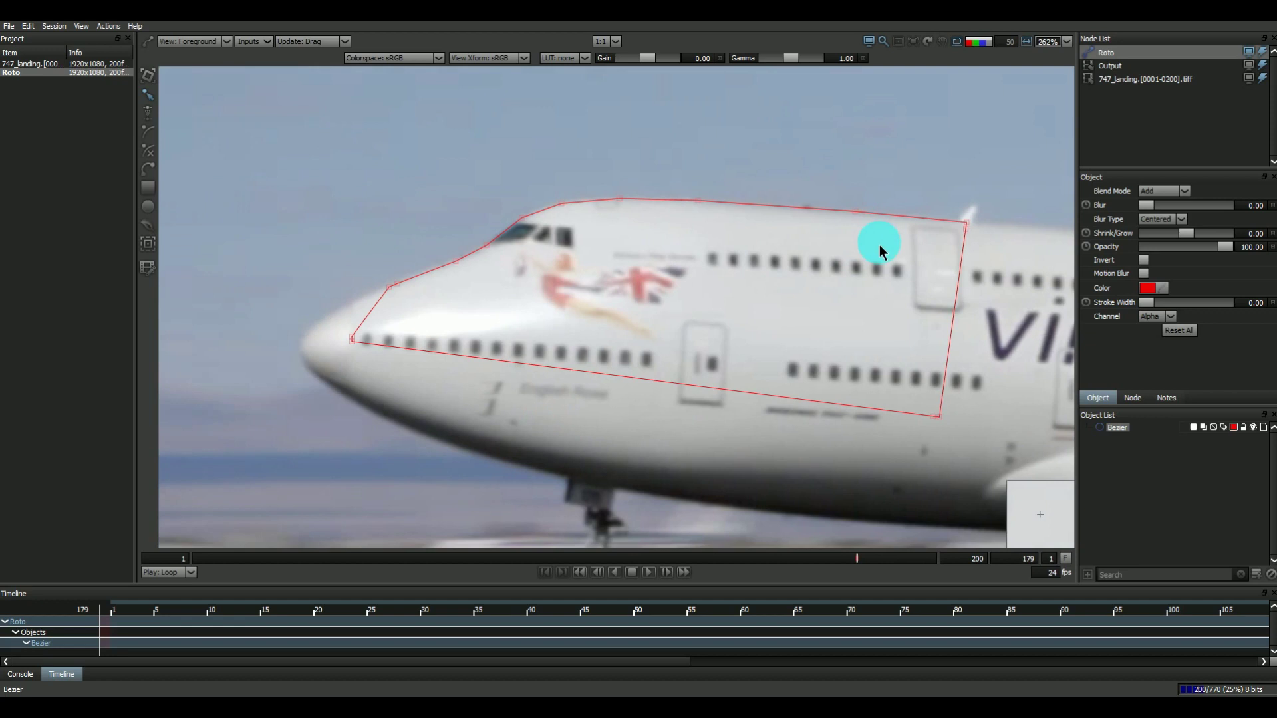
drag(1046, 173, 322, 447)
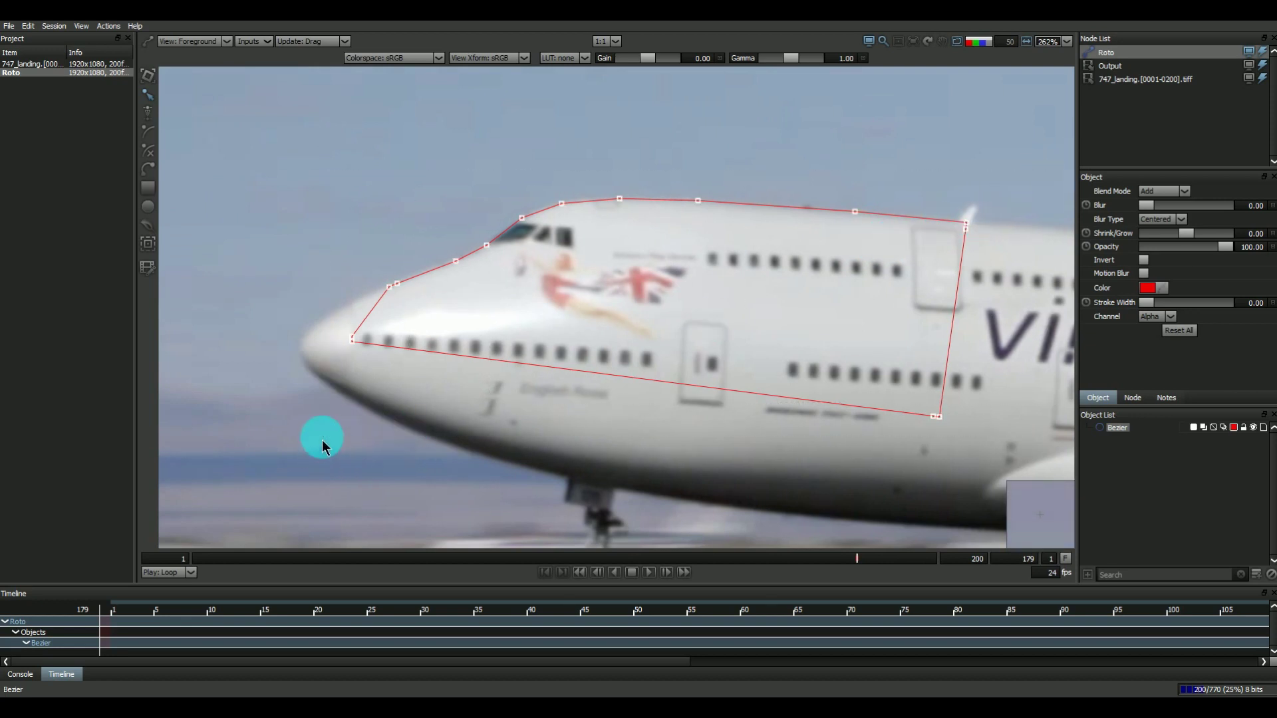
right_click(643, 140)
click(665, 245)
right_click(745, 159)
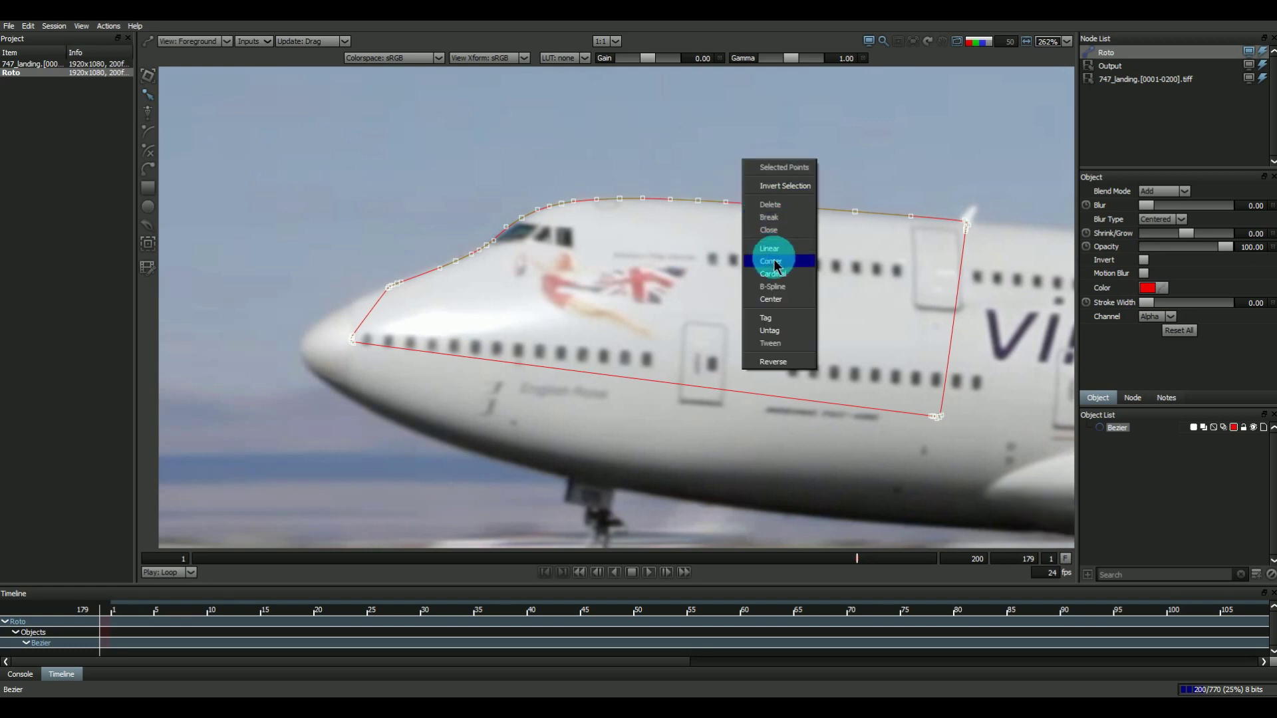
click(773, 264)
click(957, 205)
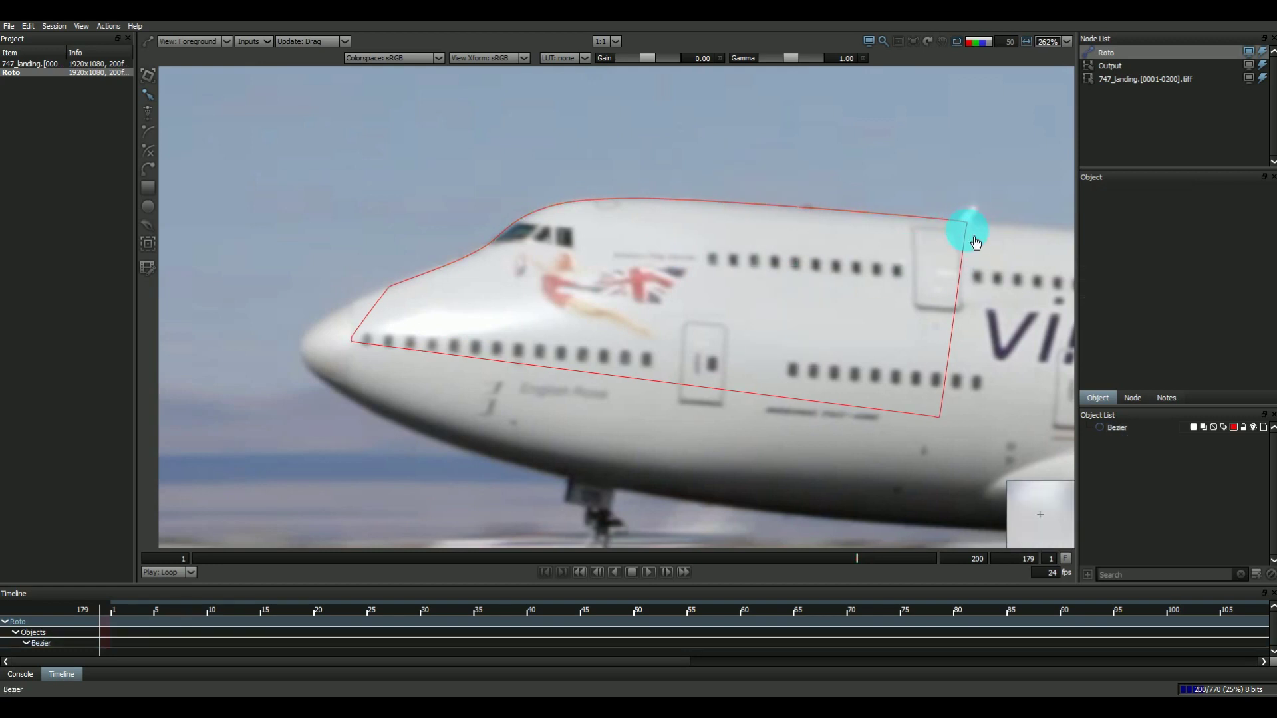
click(949, 419)
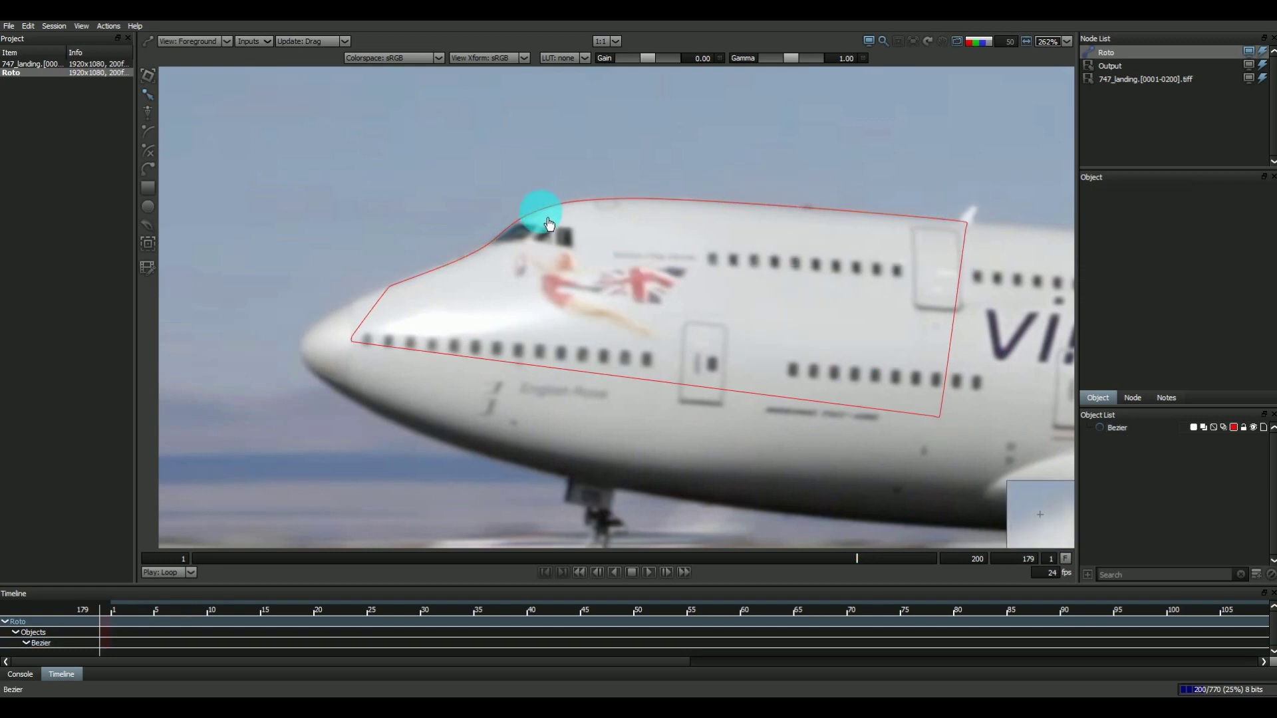
Step: Inspect the shape's edge along the aircraft's roofline in the Output view, using the alpha overlay and the black-and-white alpha
click(633, 200)
scroll(635, 200, up, 2)
scroll(578, 230, up, 8)
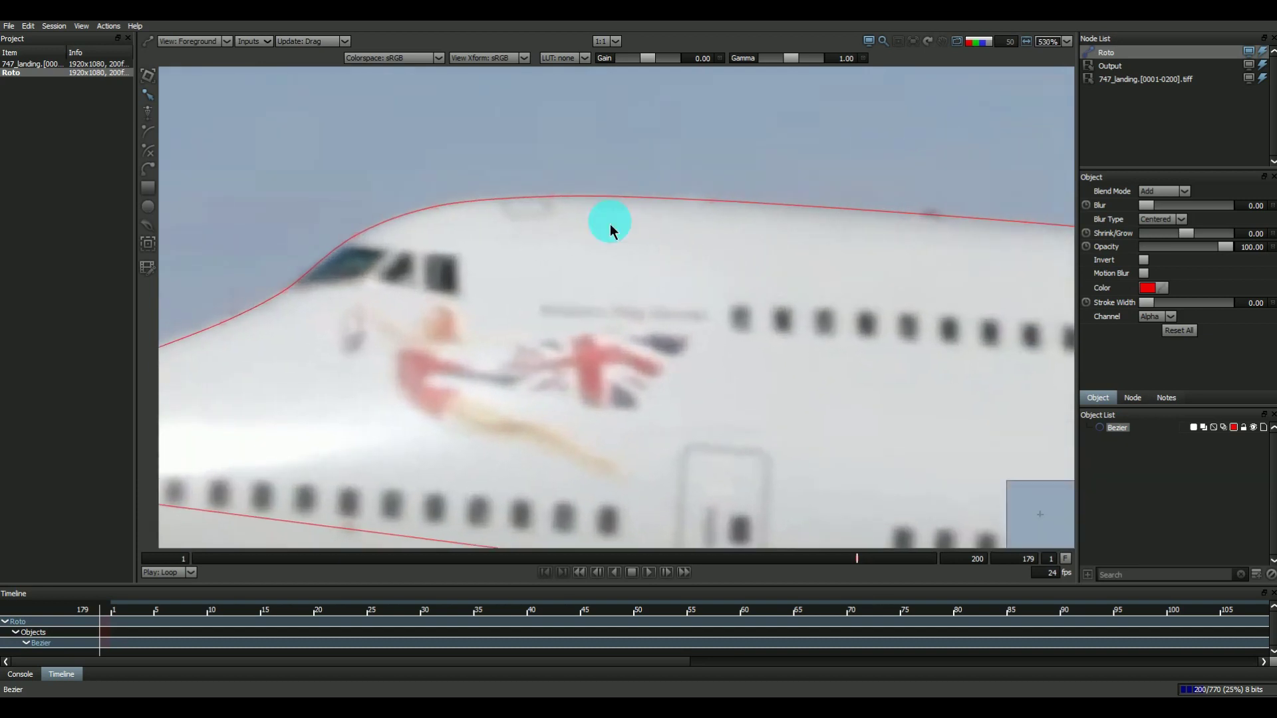
middle_drag(579, 261, 350, 304)
key(a)
key(a)
key(a)
key(a)
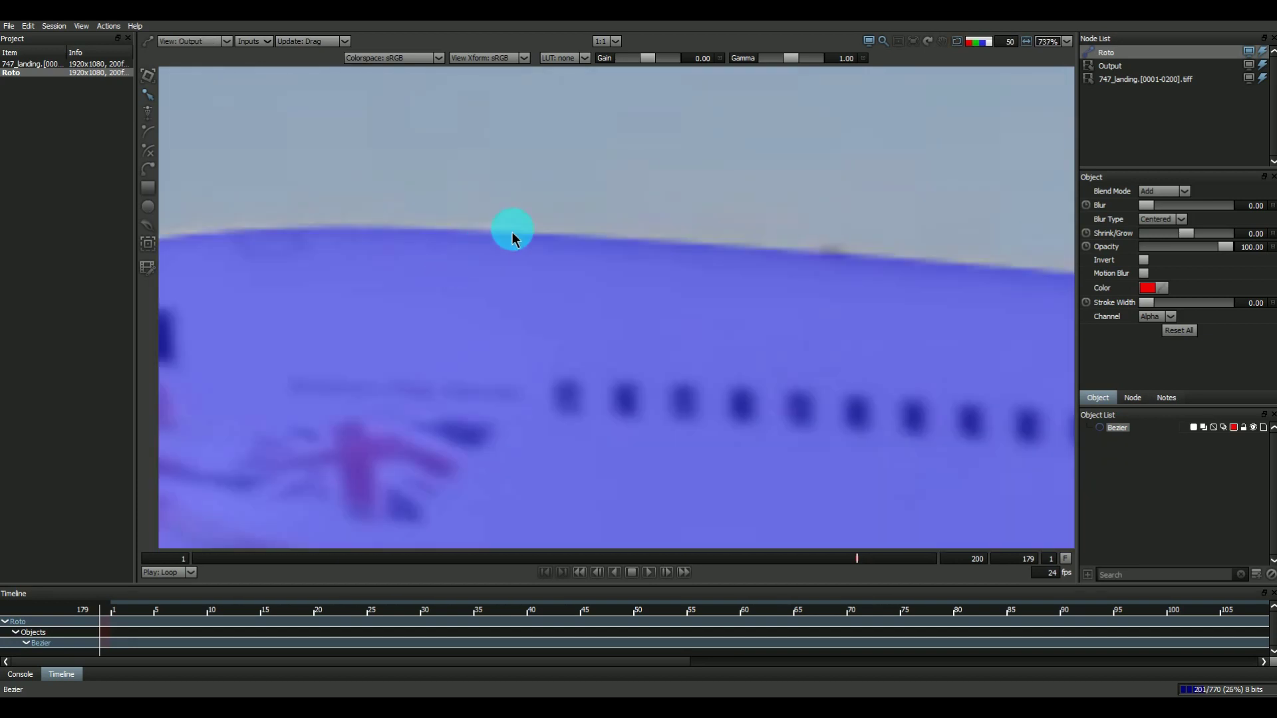
key(a)
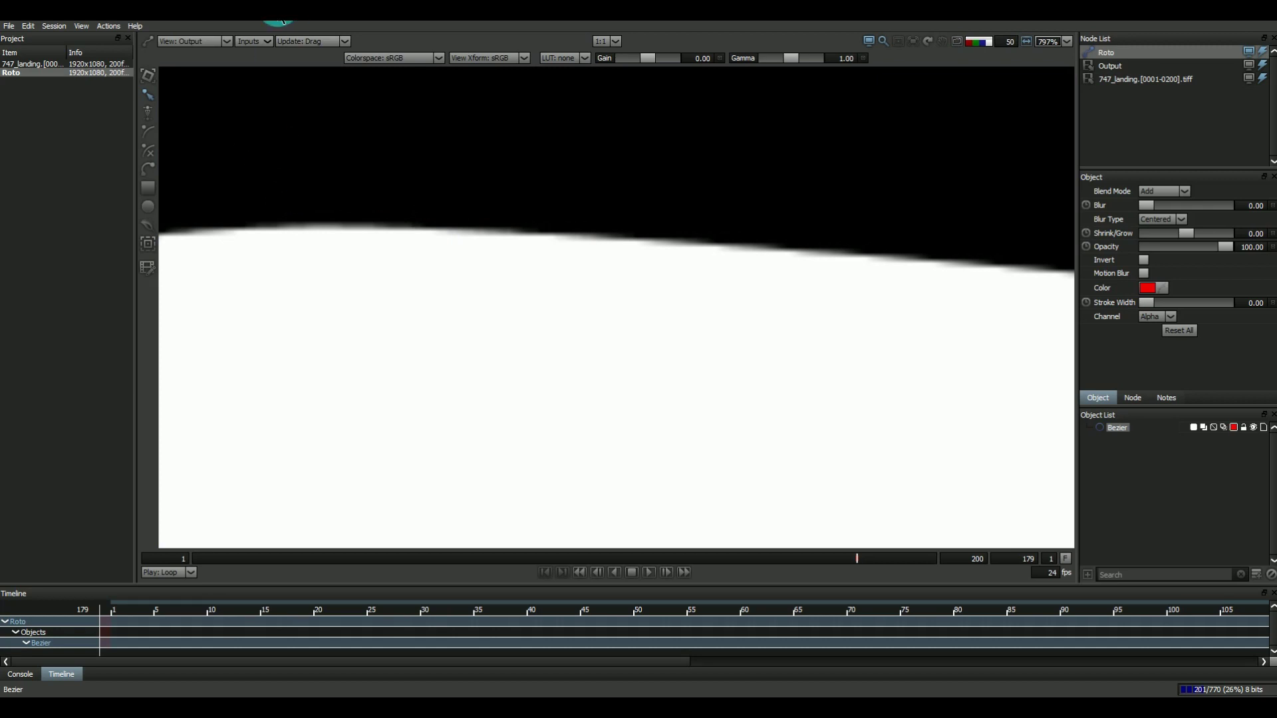
Step: Set the viewer preference for the zoom filter to Nearest and apply it
click(9, 26)
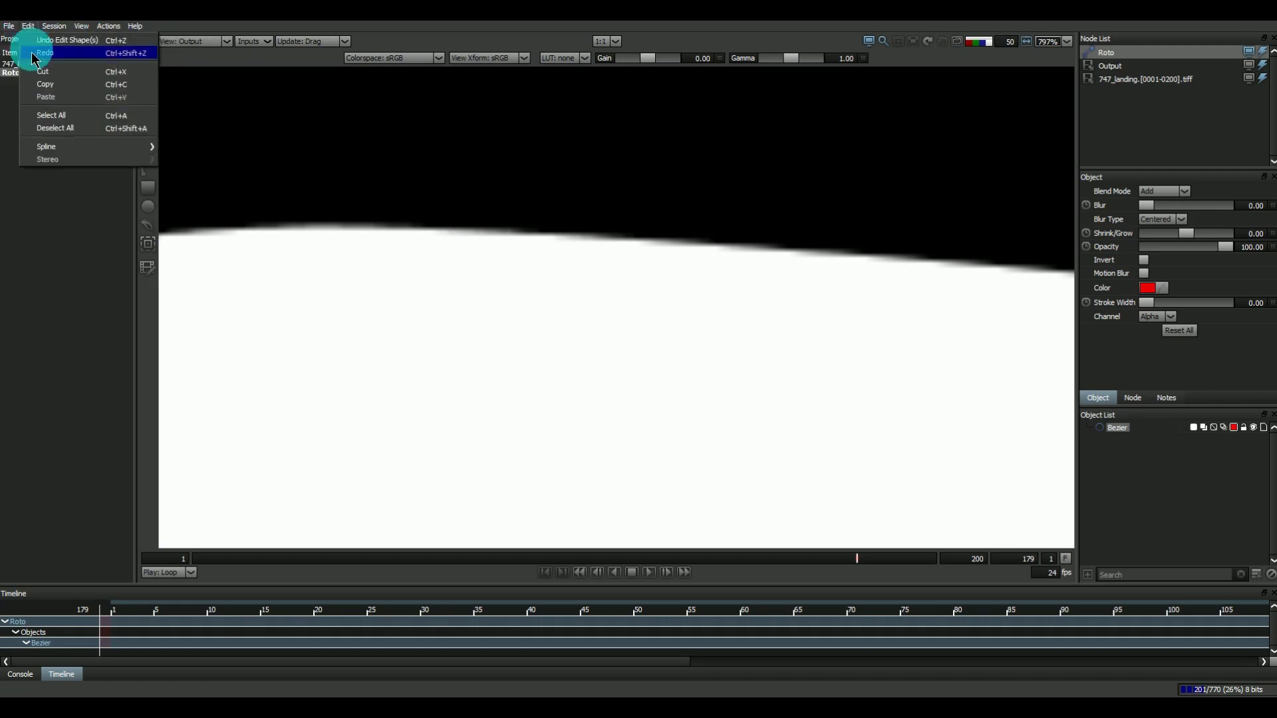
click(39, 178)
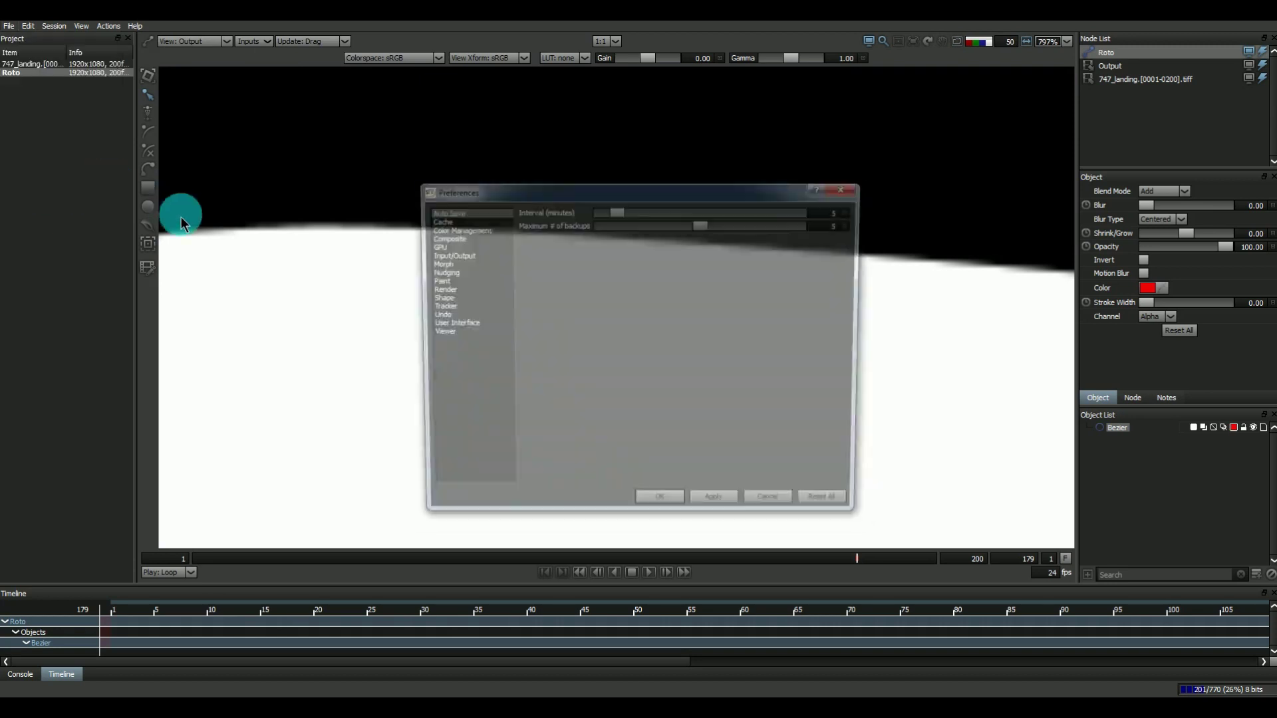
click(439, 334)
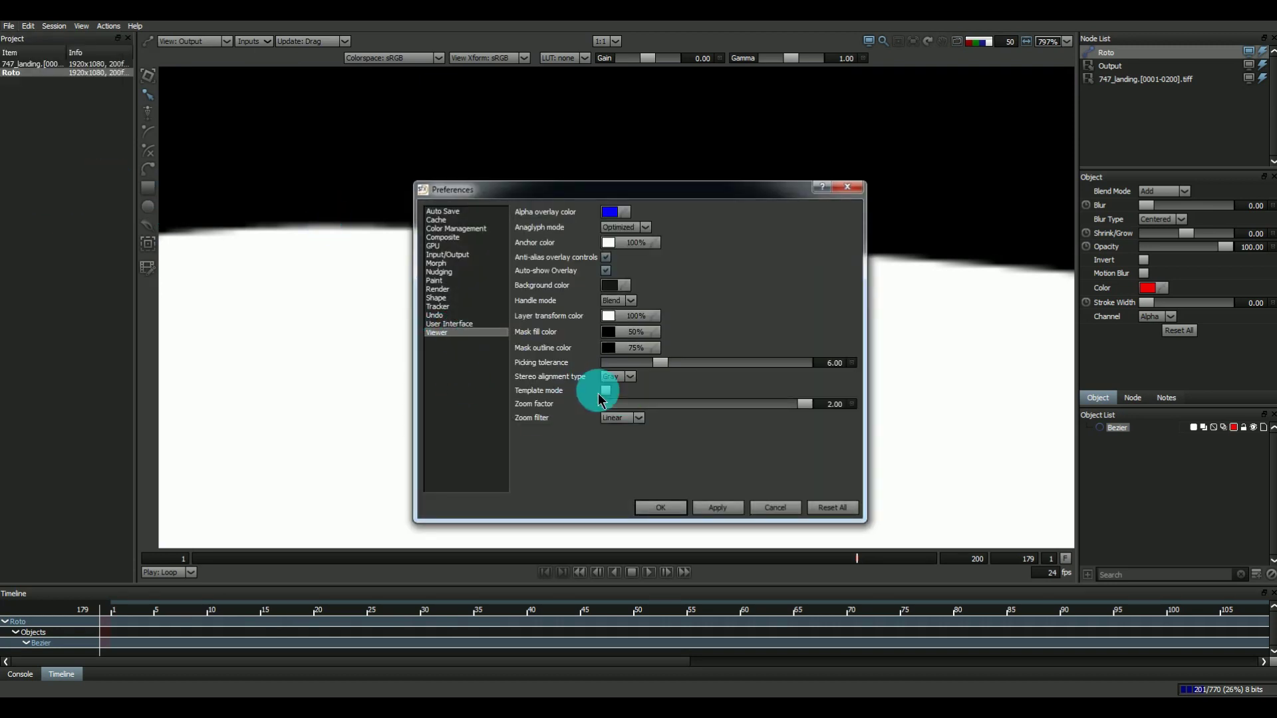
click(630, 418)
click(624, 439)
click(734, 511)
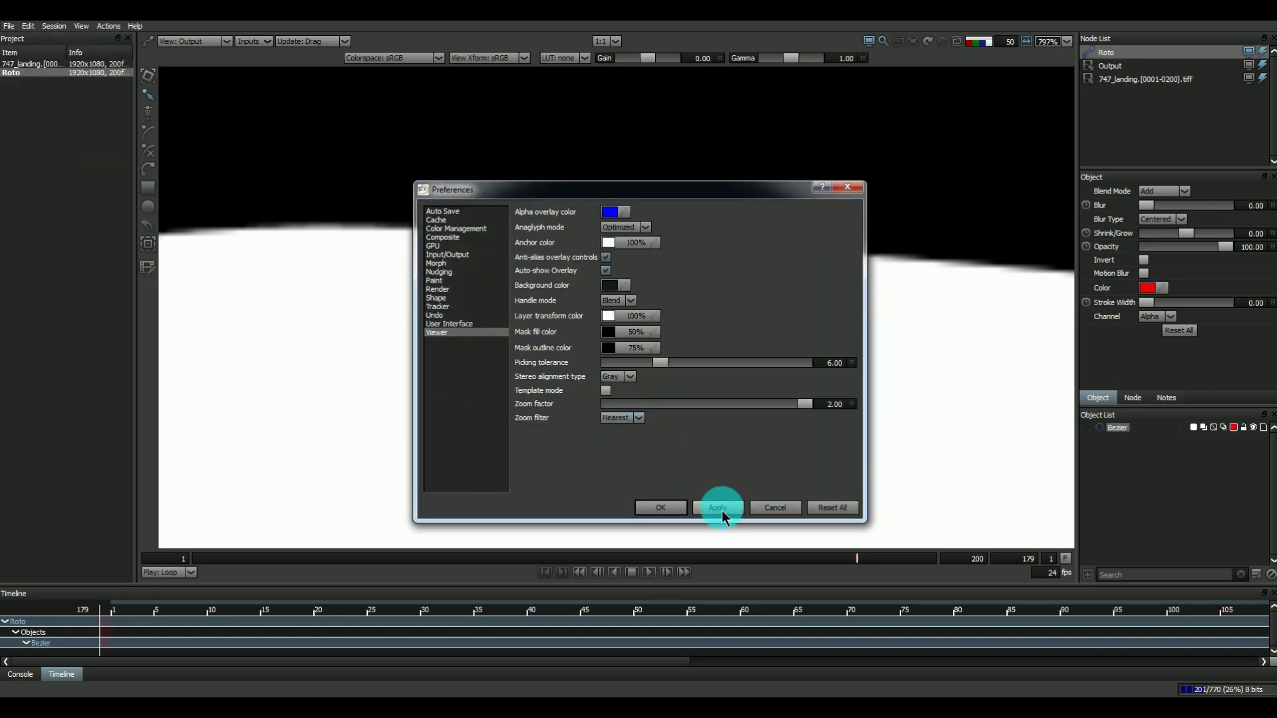
click(661, 508)
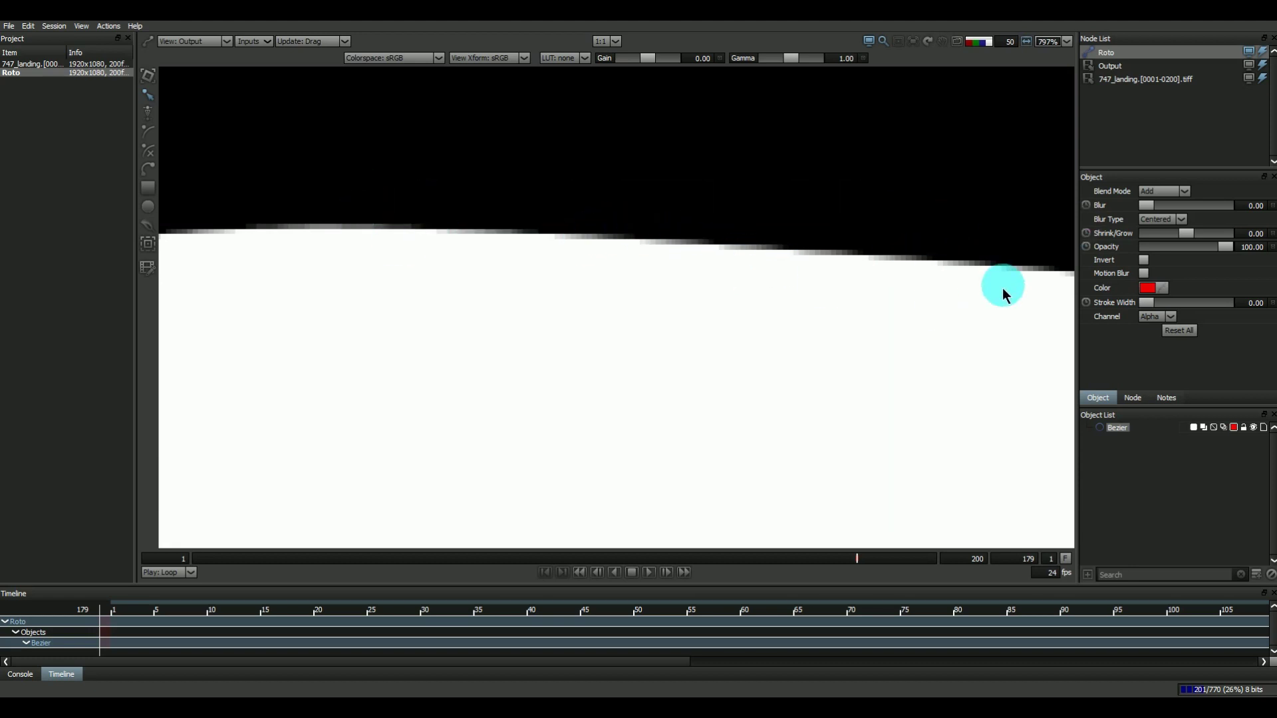
Step: Place the Bezier shape in a new layer and rename the layer to Aeroplane
click(1257, 575)
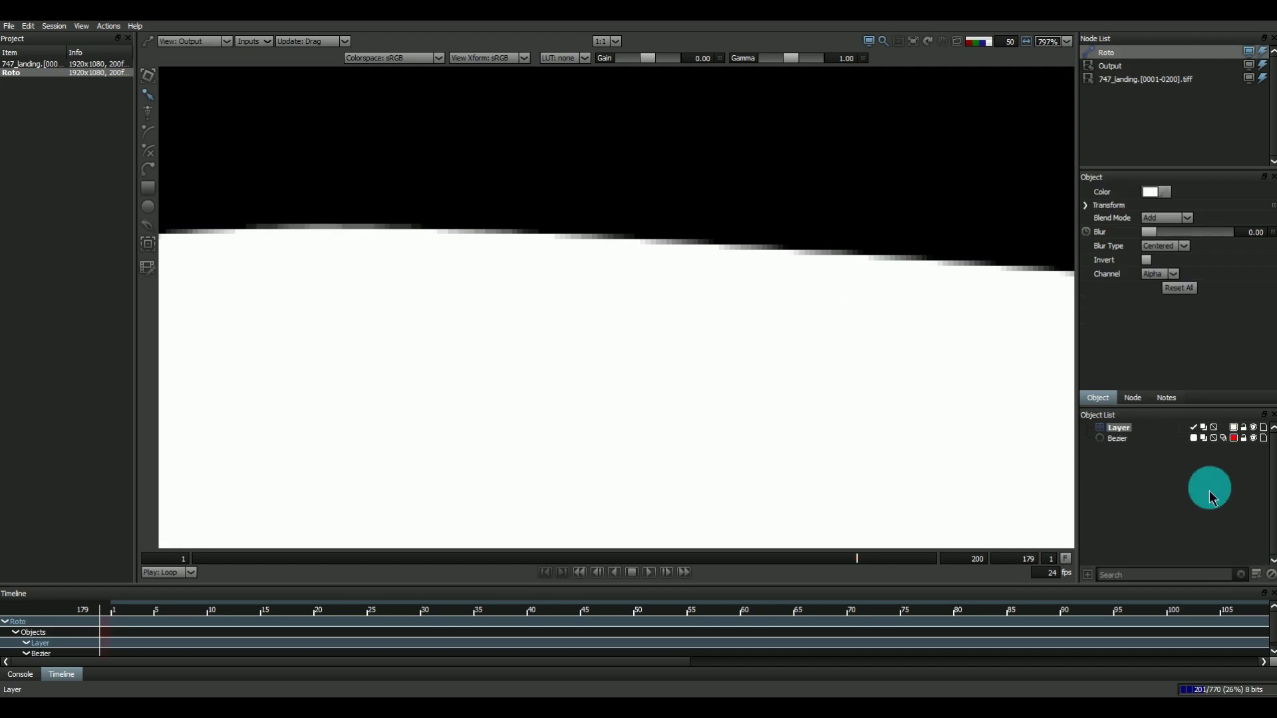
click(1129, 468)
click(1119, 427)
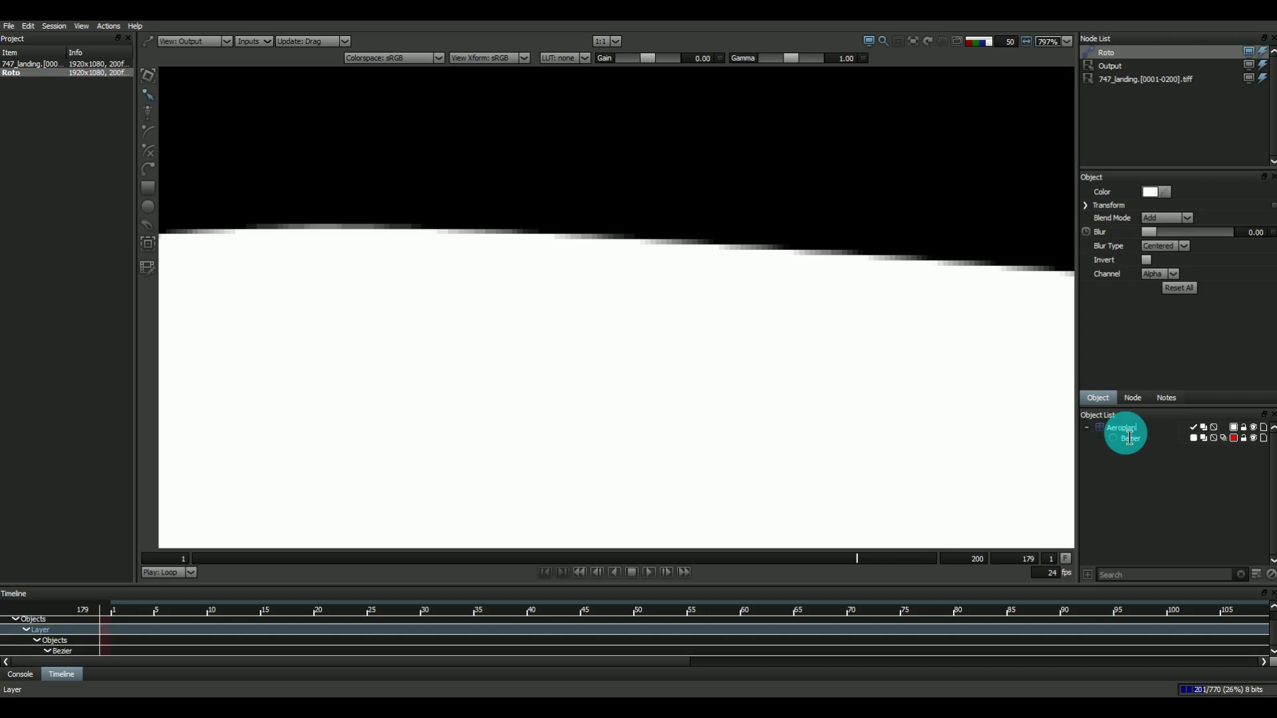
click(1129, 476)
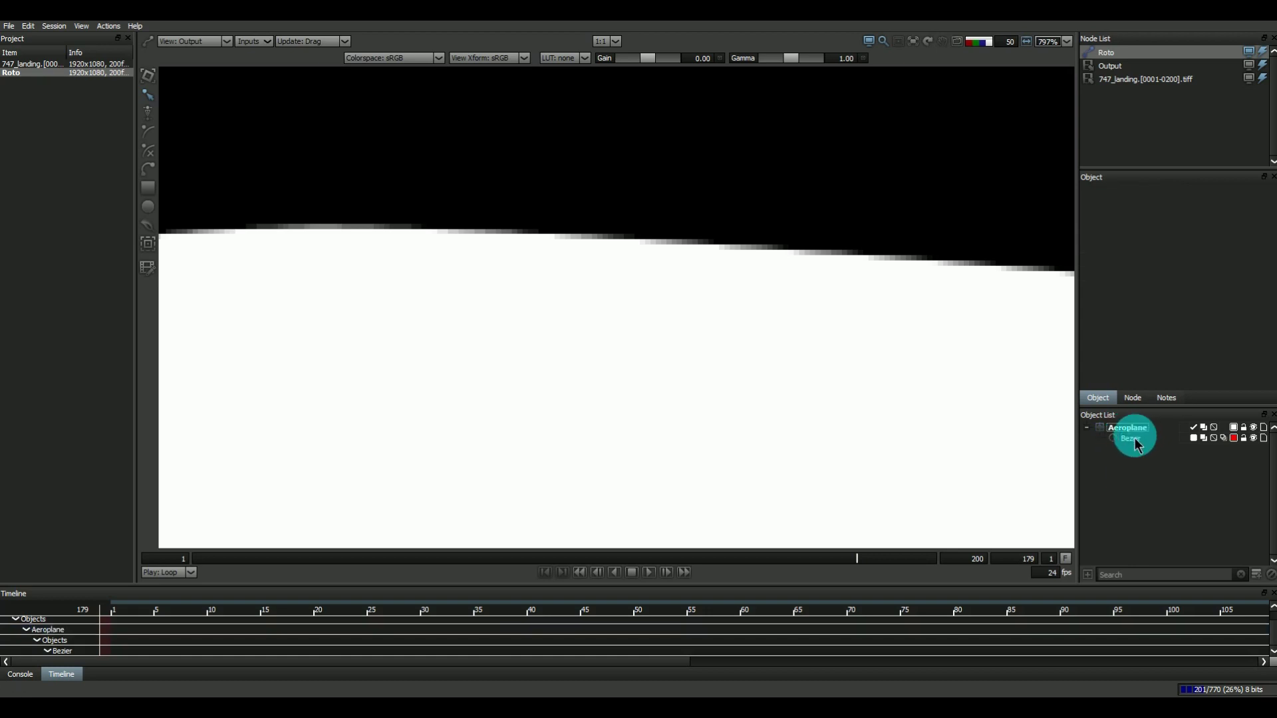
Step: Compare the blur and blur type options of the Aeroplane layer with those of its Bezier shape
click(1135, 439)
click(1130, 429)
click(1134, 438)
click(1141, 430)
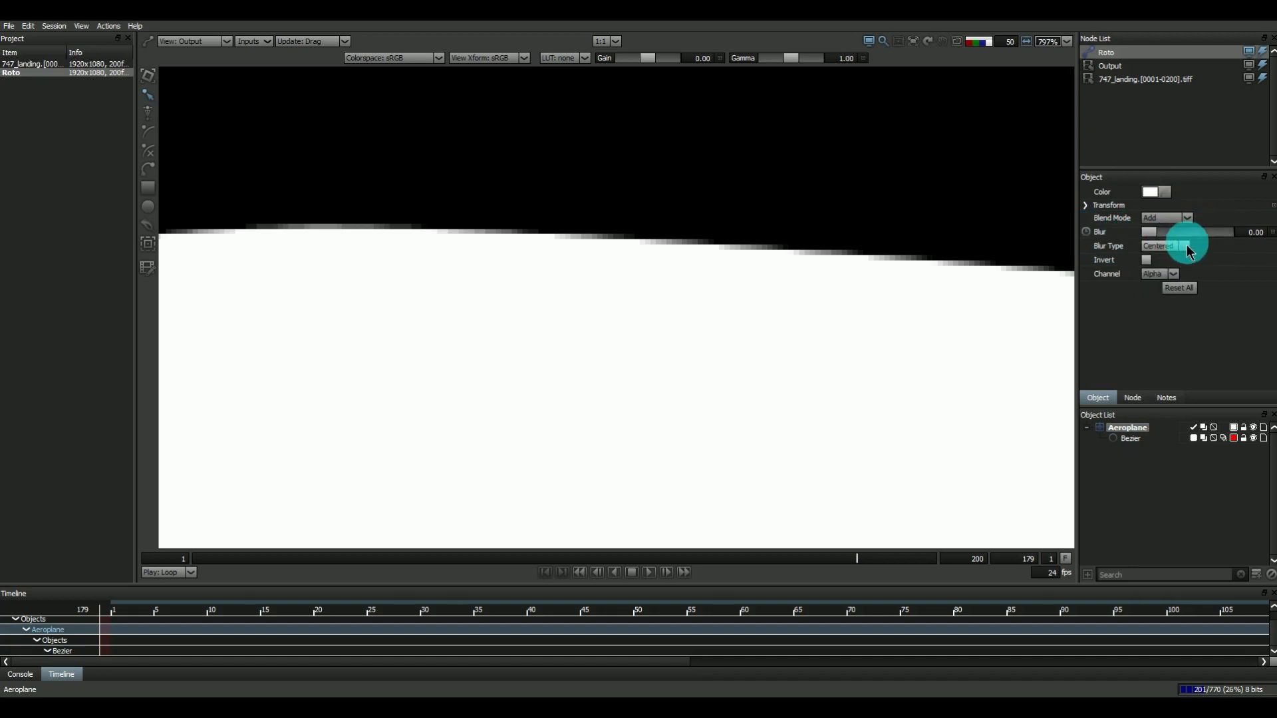
click(1134, 451)
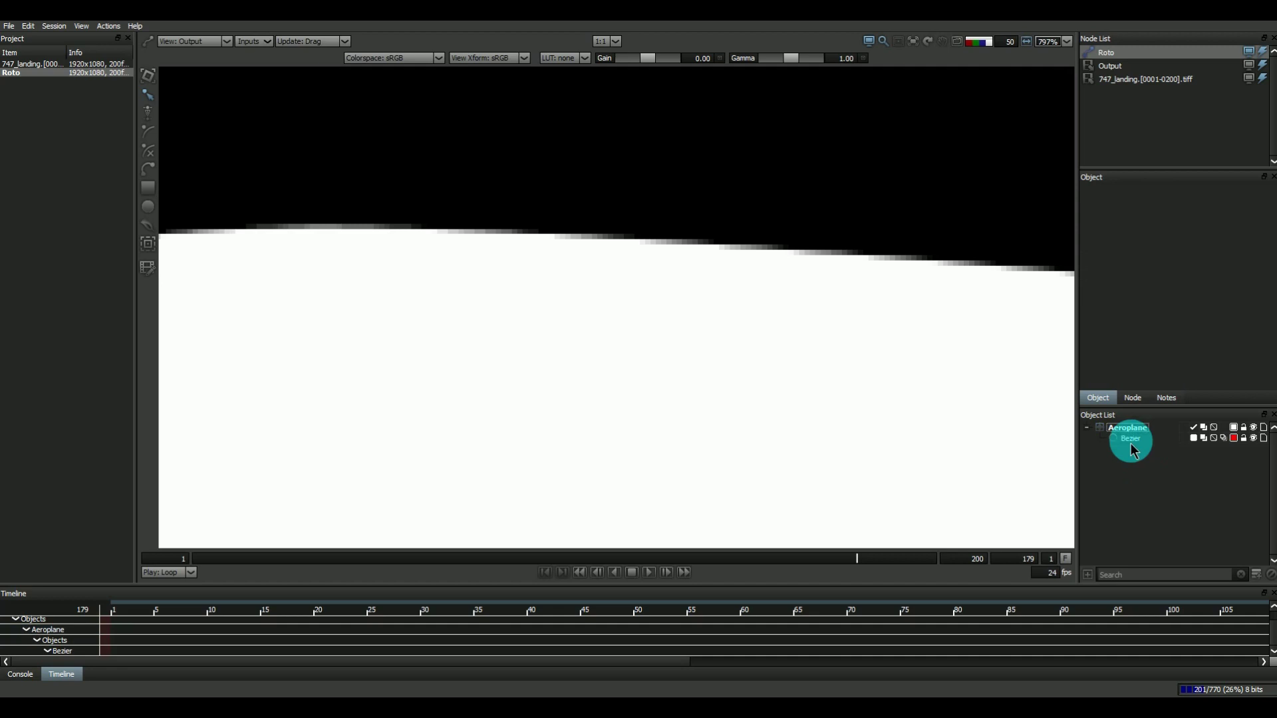
click(1131, 441)
click(1163, 222)
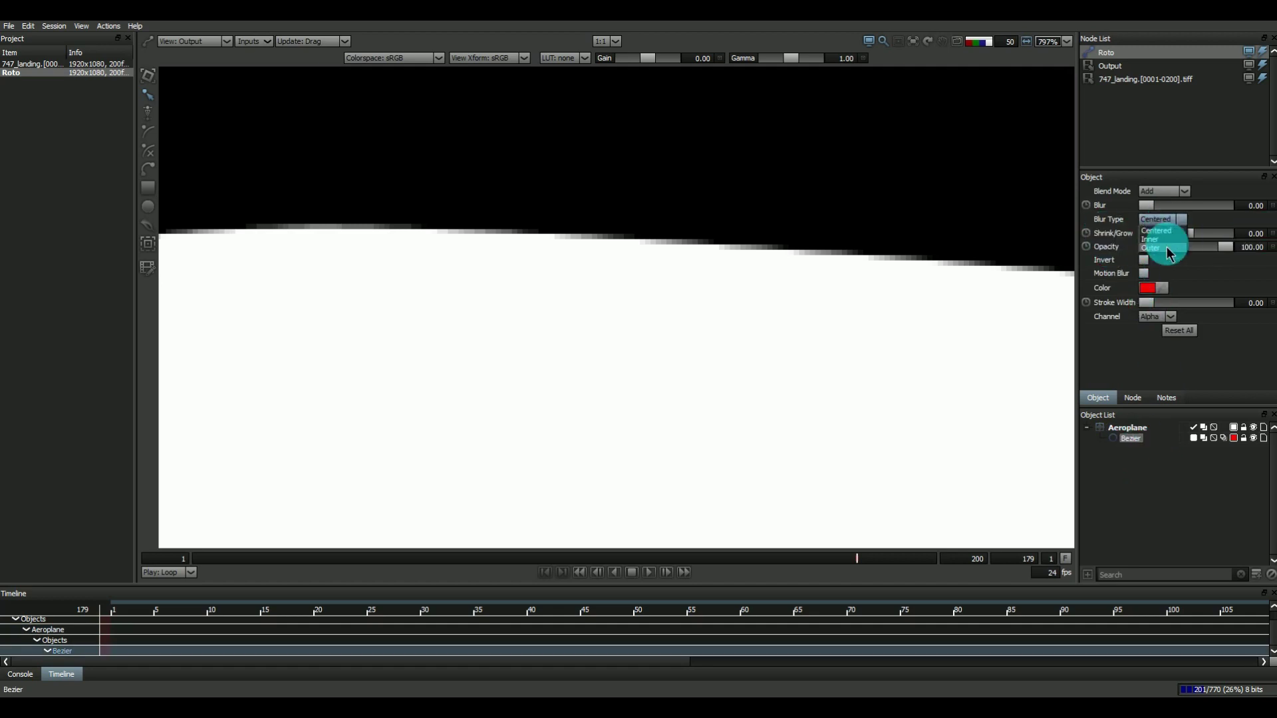
click(1256, 205)
click(1140, 479)
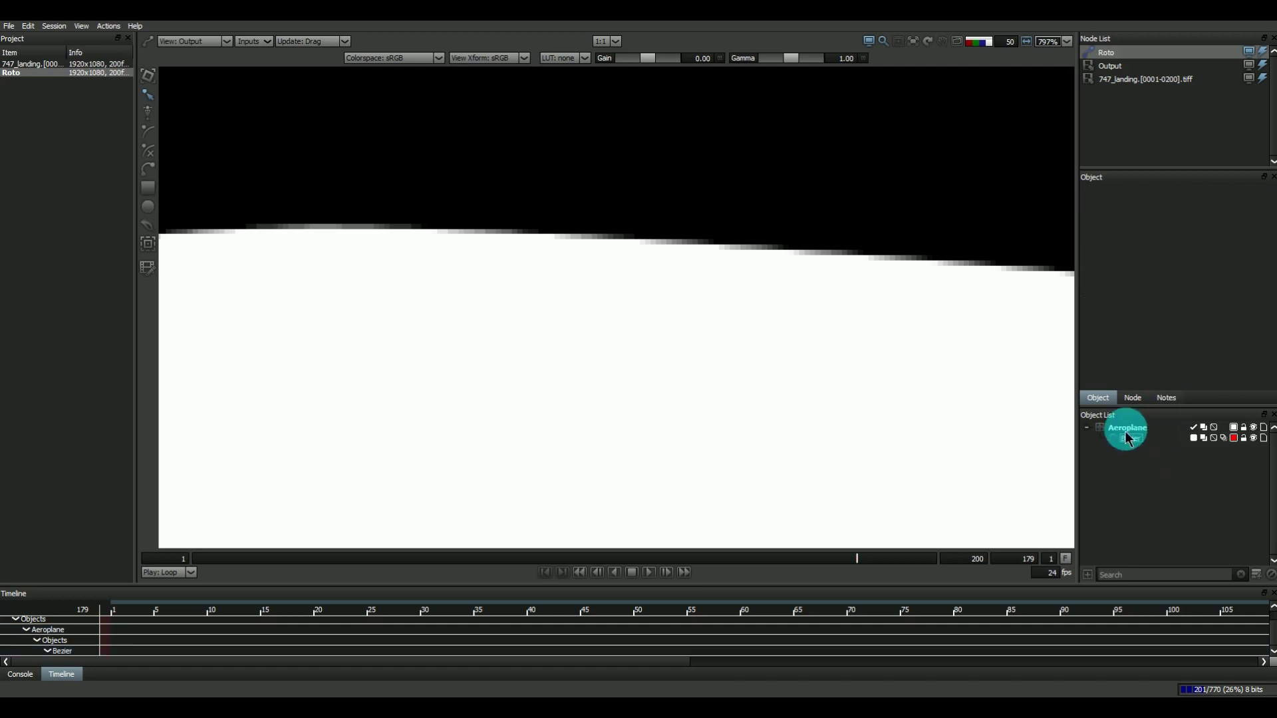
Step: Set the Aeroplane layer's blur to 5 with the Centered blur type
click(1128, 428)
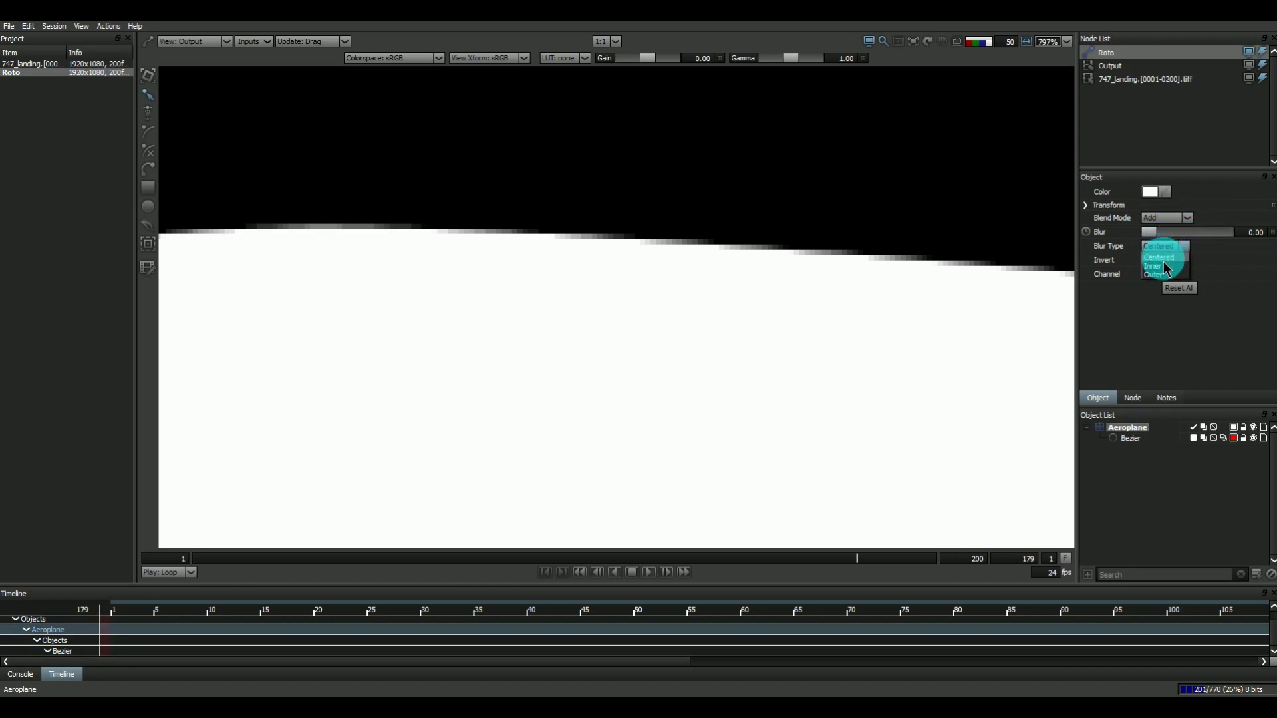
click(1171, 260)
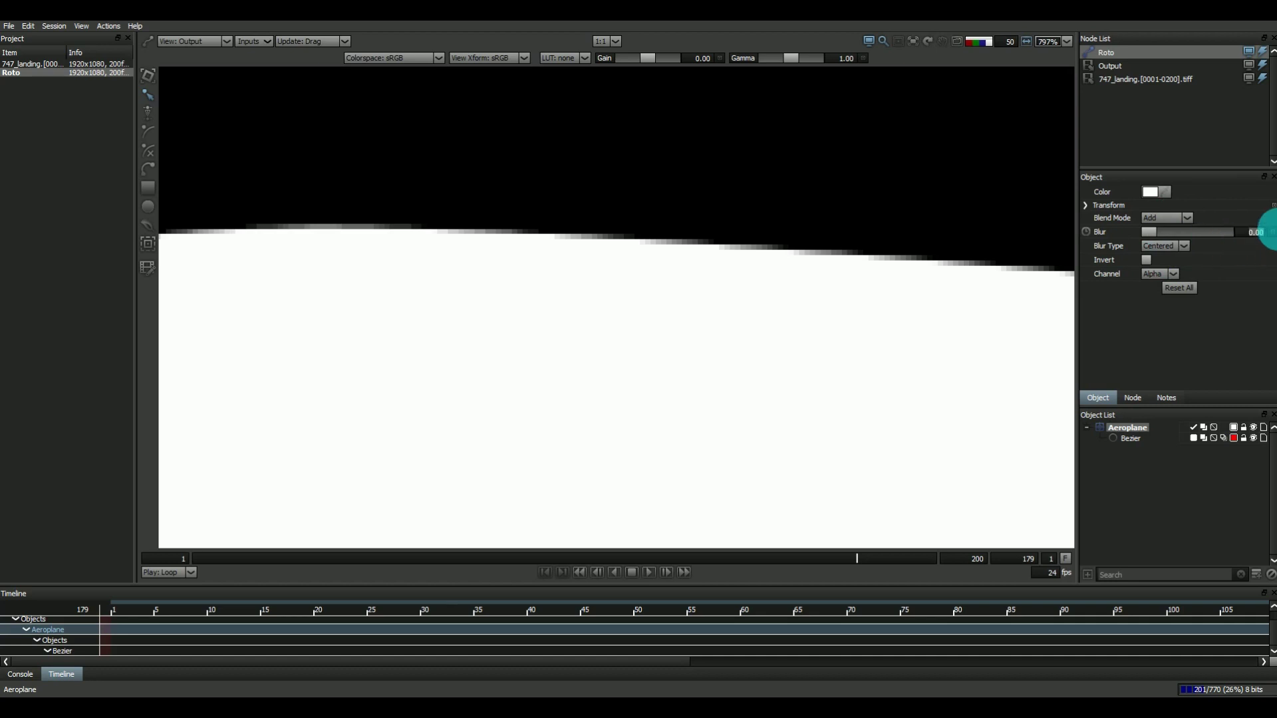
text(5)
key(Return)
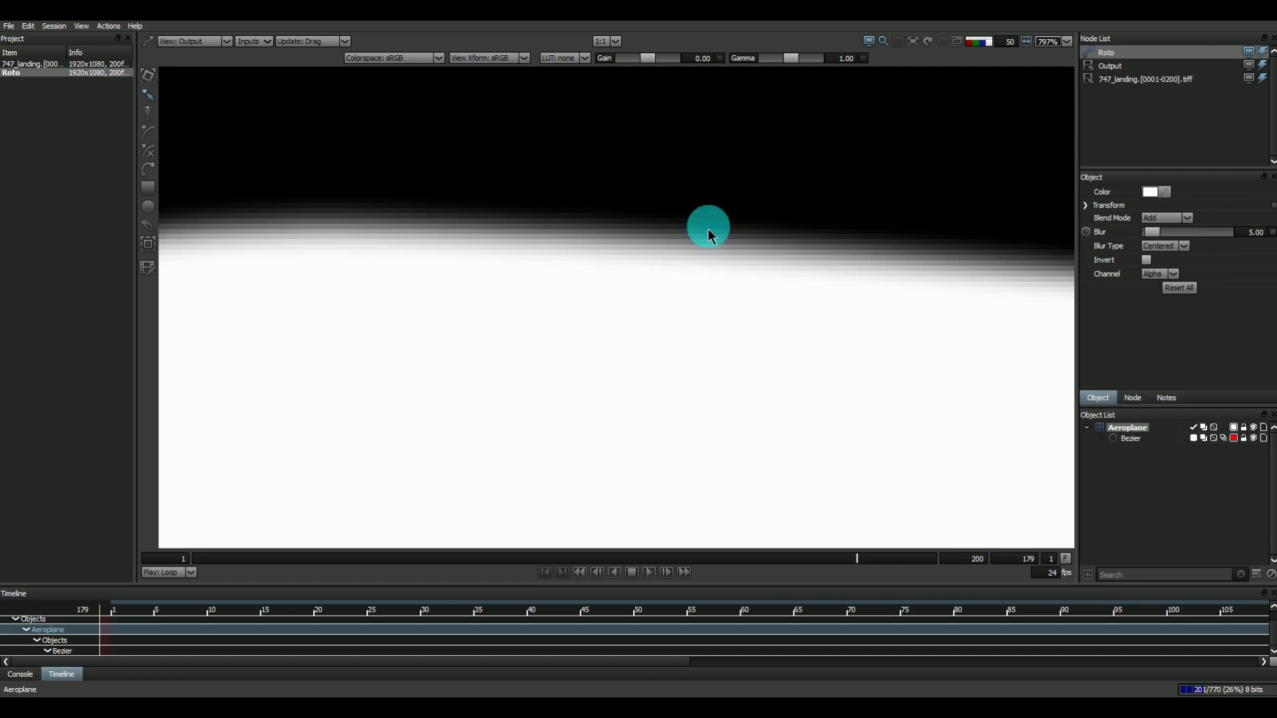
Step: Try the Outer, Inner and Centered blur types on the Aeroplane layer and reset its blur to 0
click(1170, 246)
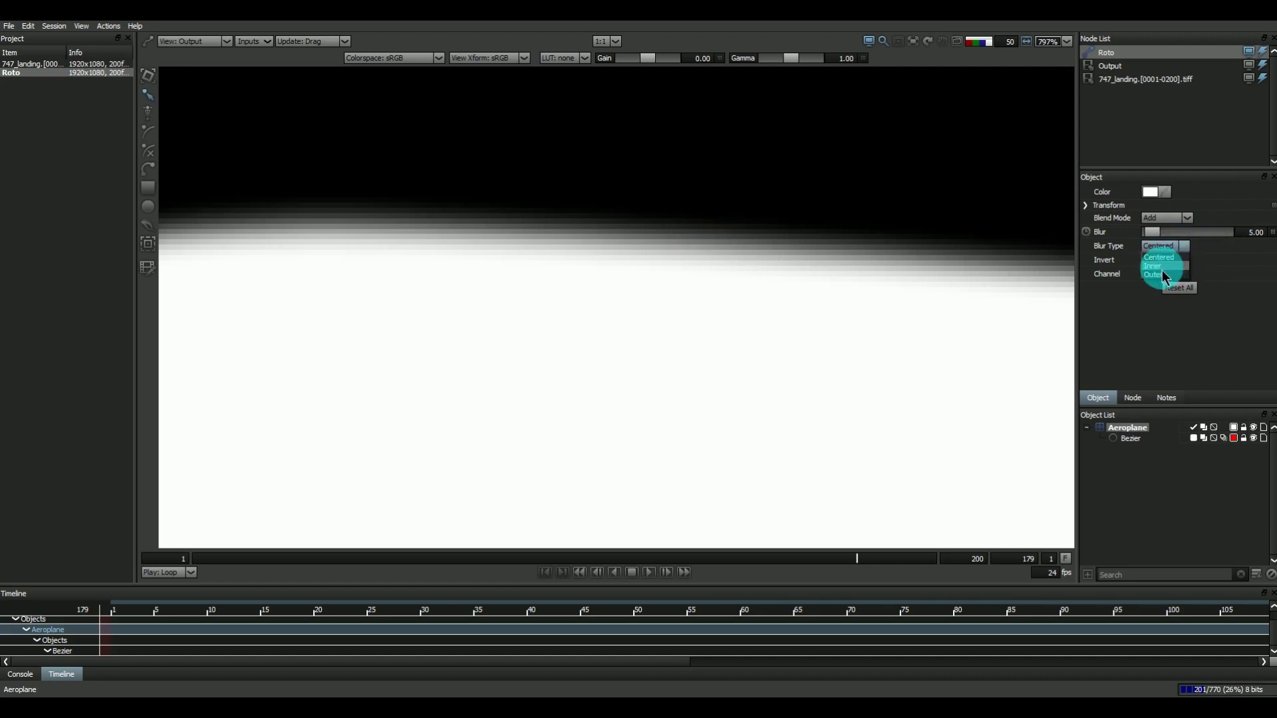
click(1155, 275)
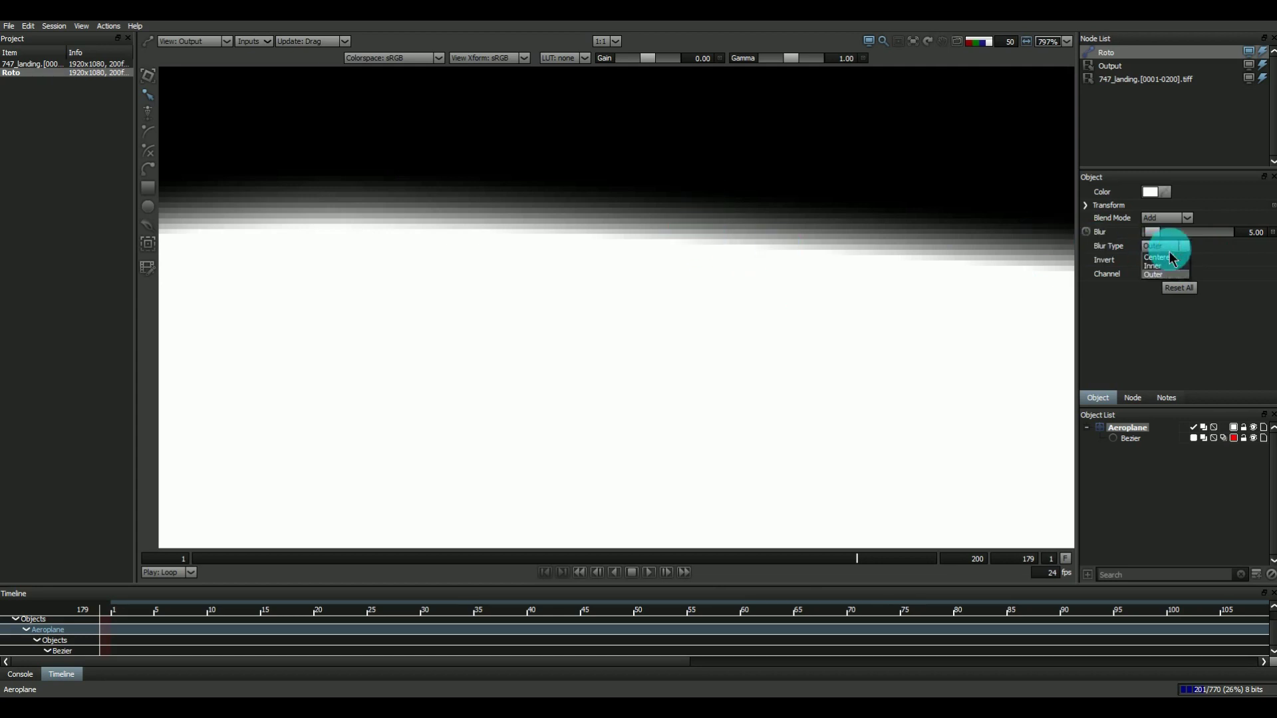
click(1156, 267)
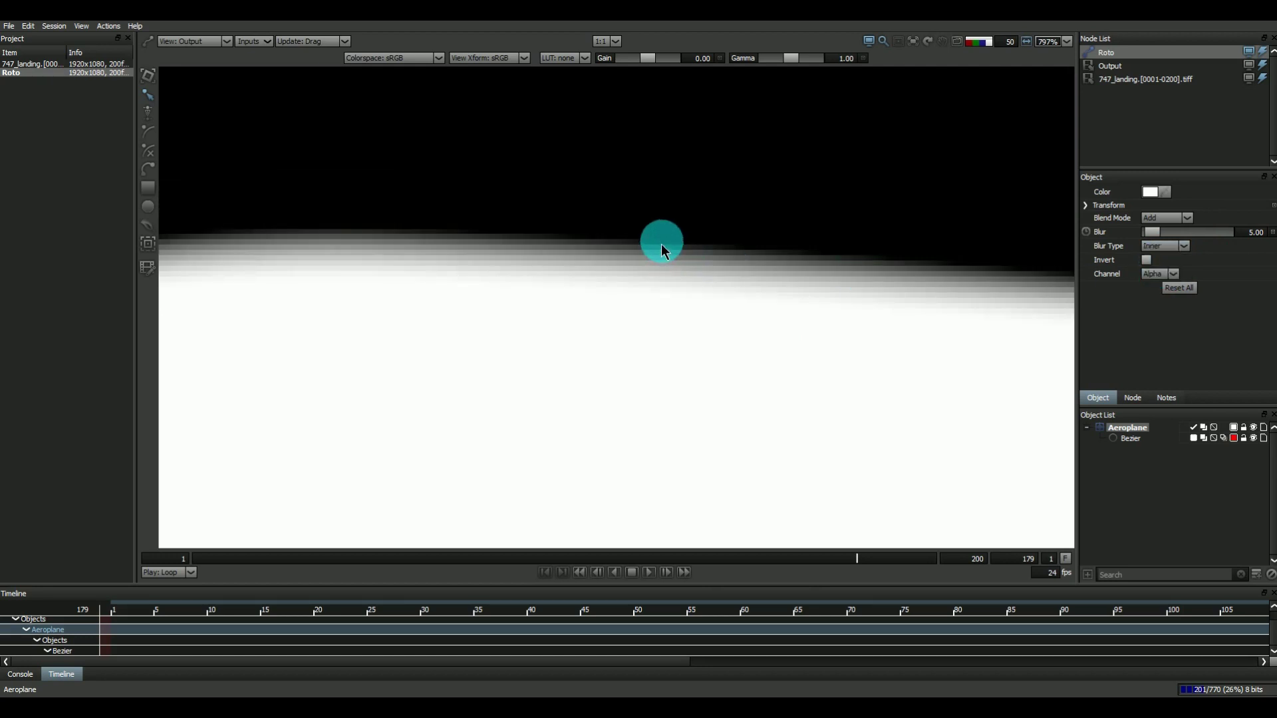
click(1161, 258)
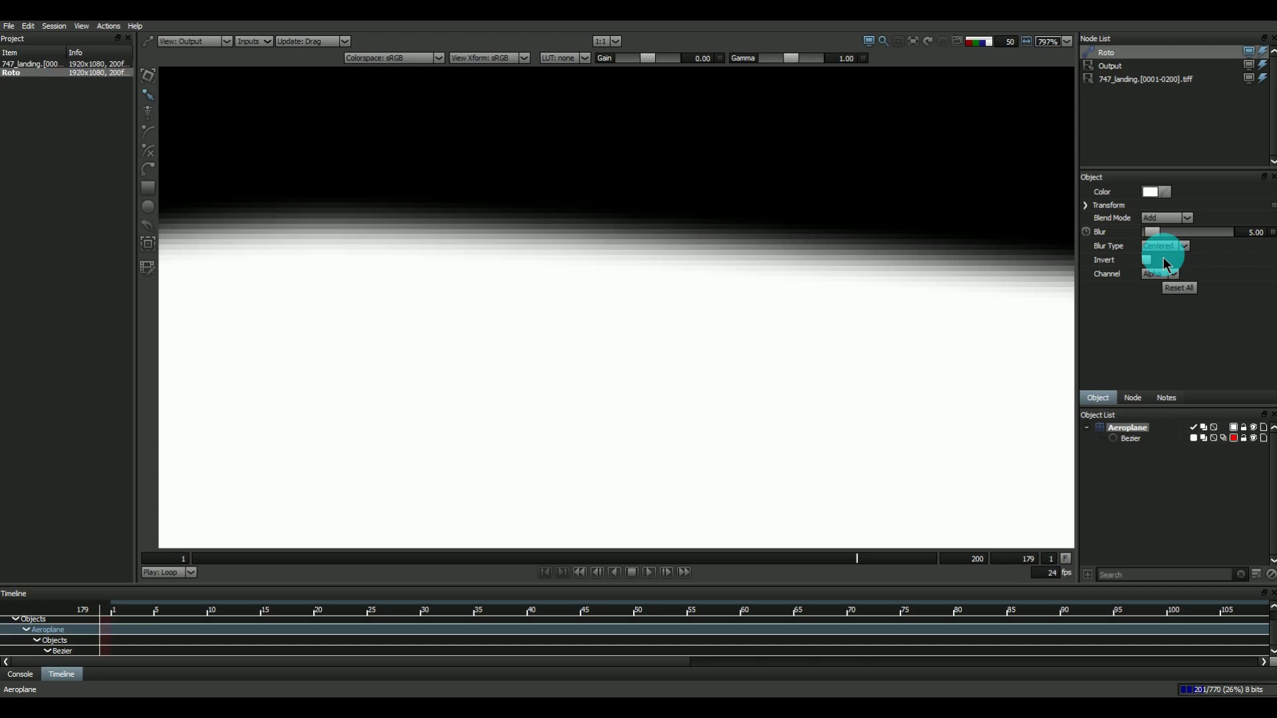
click(1174, 256)
scroll(1173, 251, down, 1)
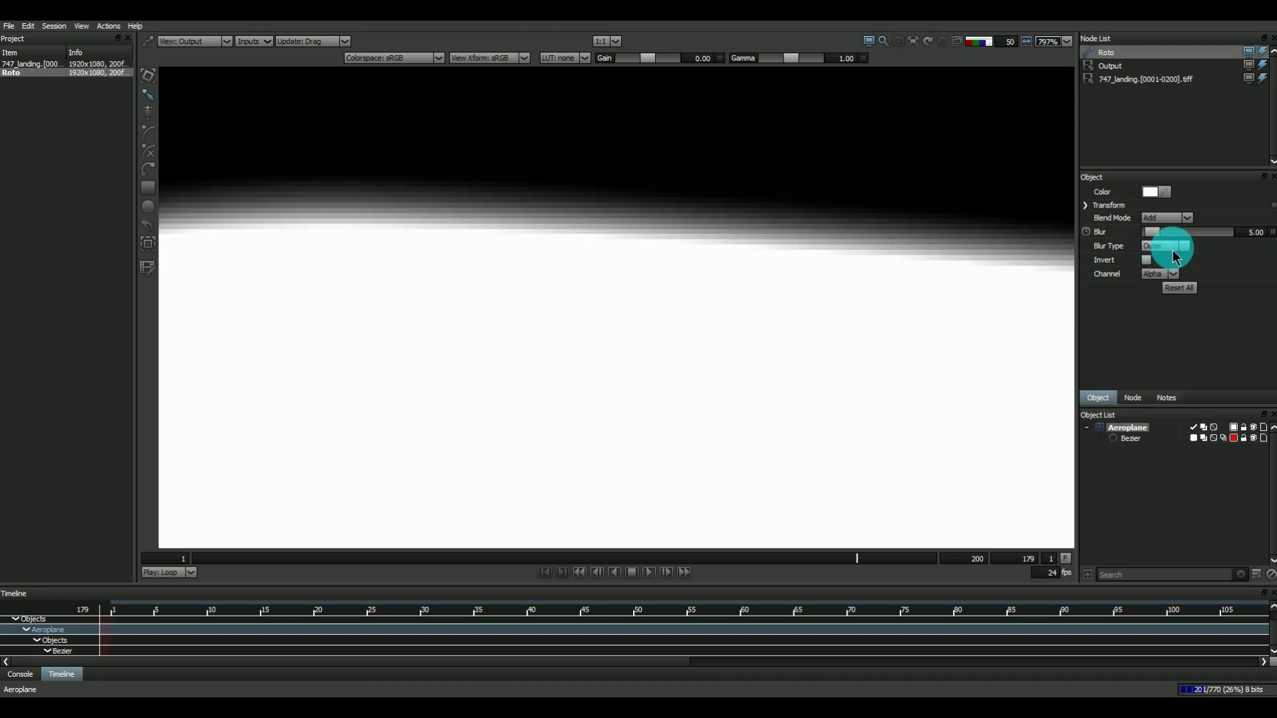
scroll(1173, 251, up, 2)
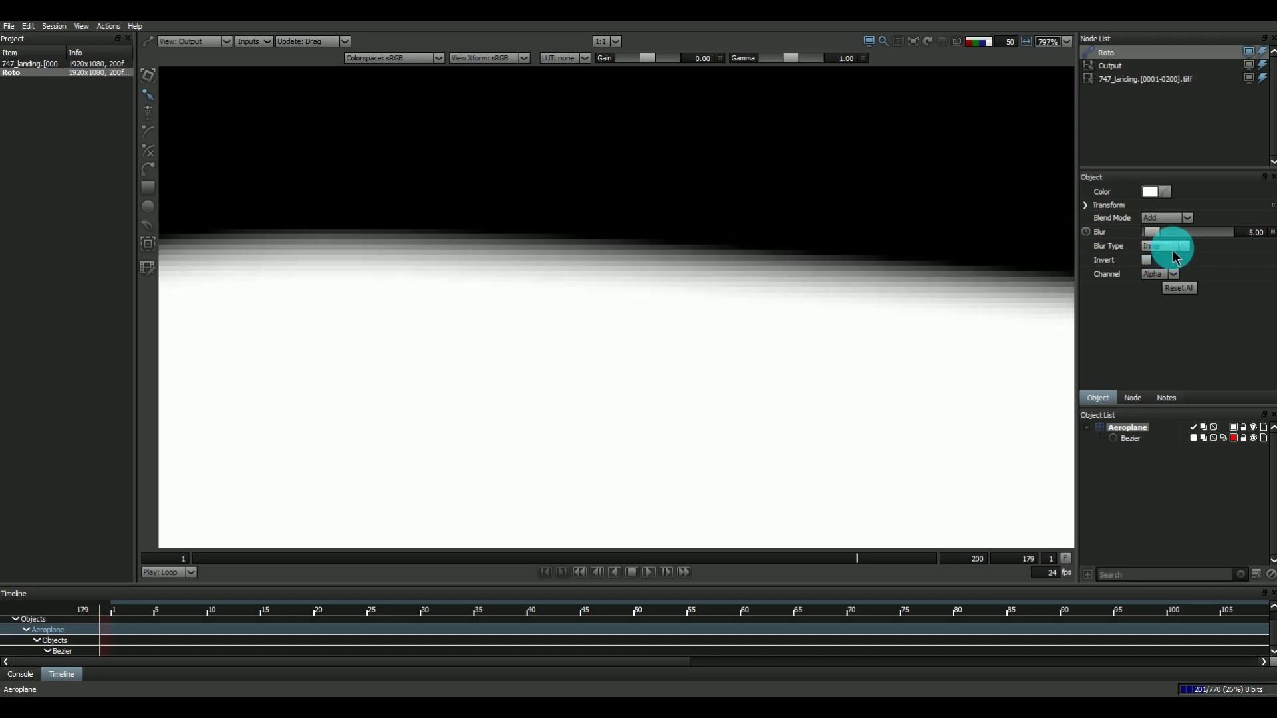
scroll(1173, 251, down, 1)
scroll(1173, 251, up, 2)
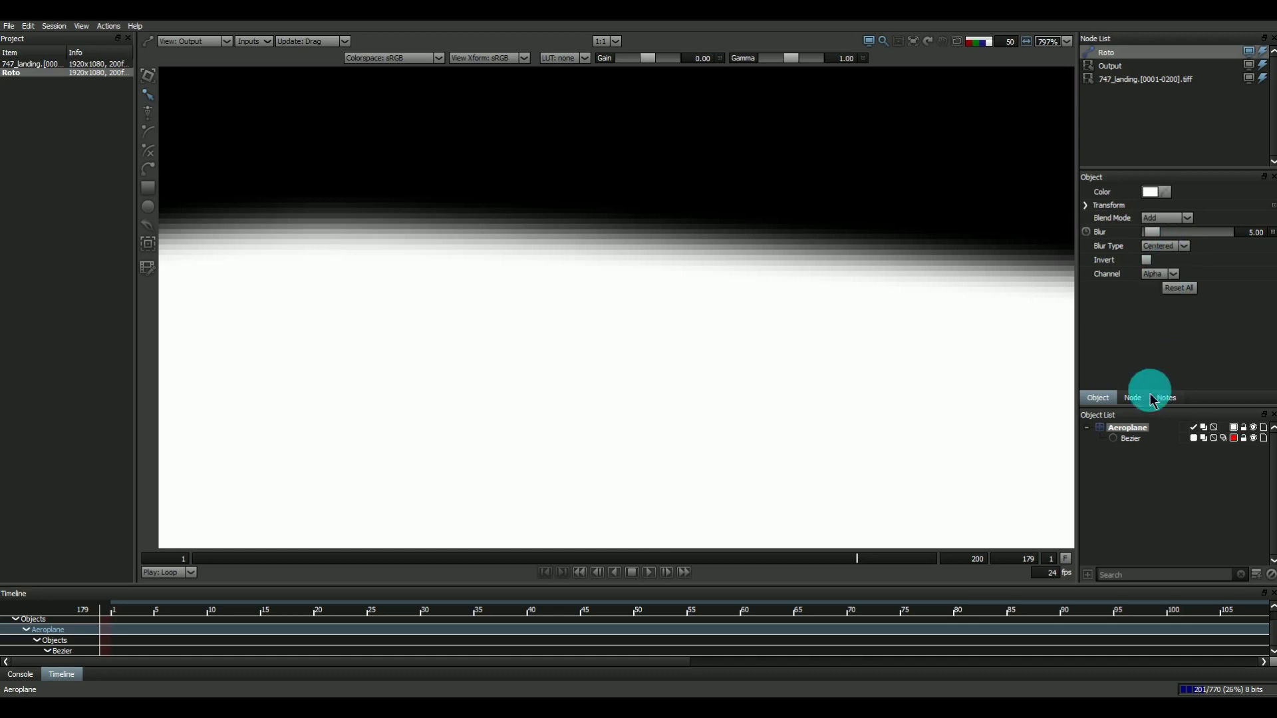
click(1271, 234)
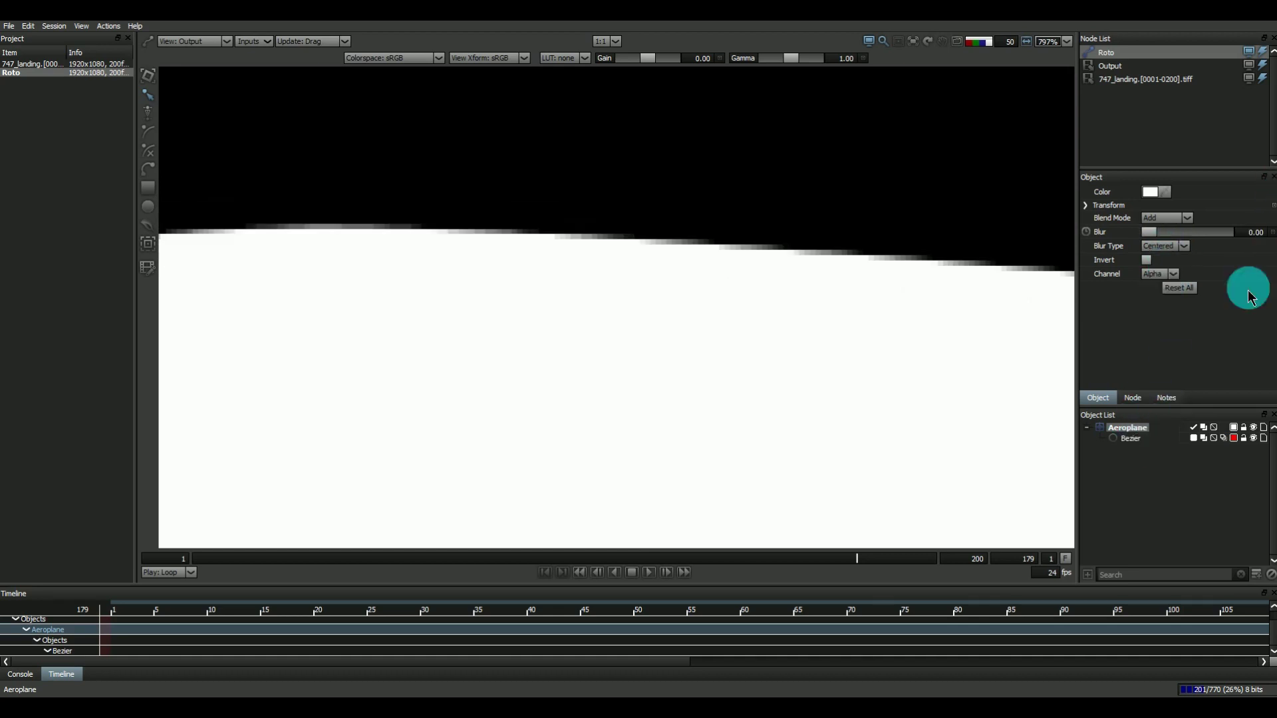
Step: Set the blur of the Bezier shape inside the Aeroplane layer to 10
click(1130, 439)
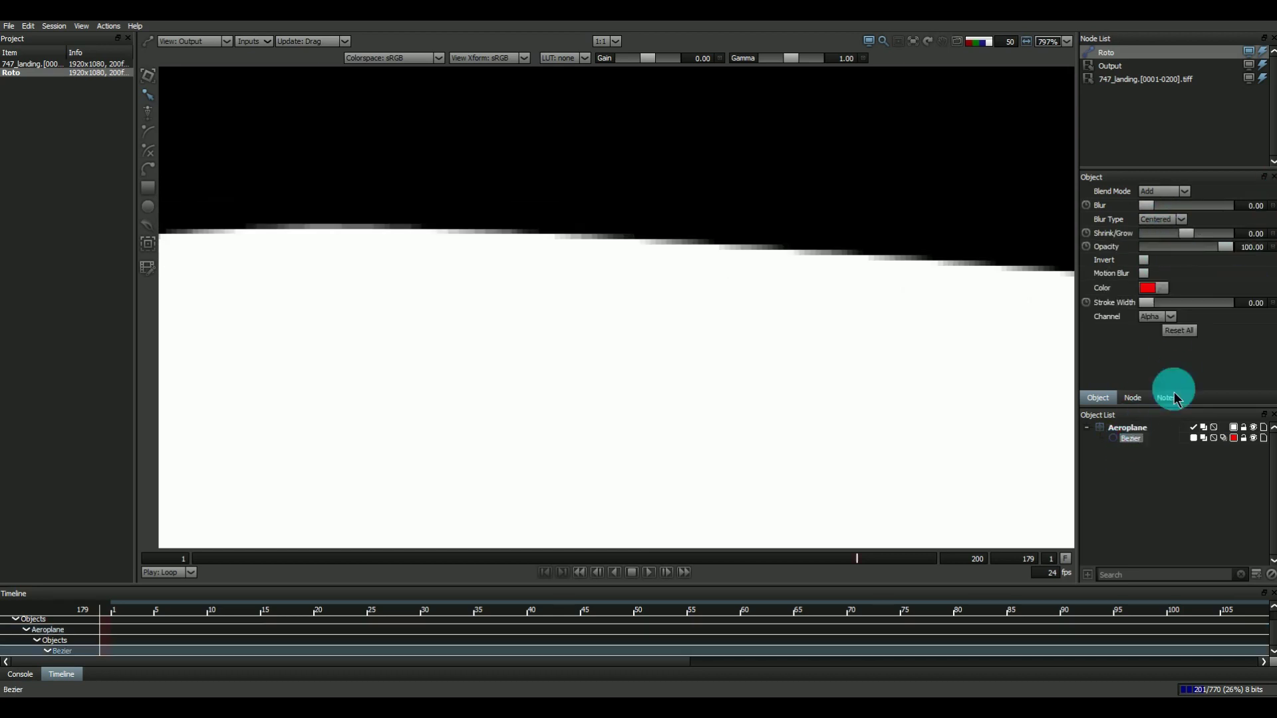
click(1267, 206)
text(10)
key(Return)
Step: Try the Inner and Outer blur types on the Bezier shape, restore Centered and reset its blur to 0
click(1157, 222)
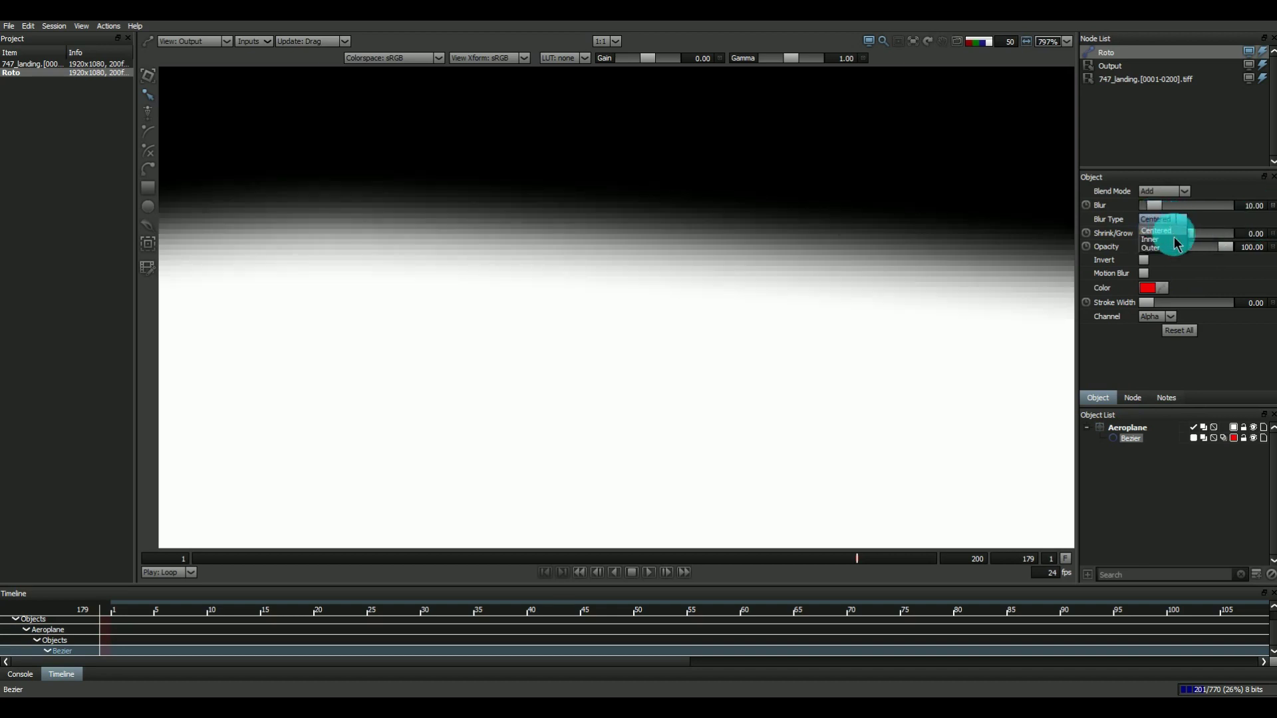
click(1168, 240)
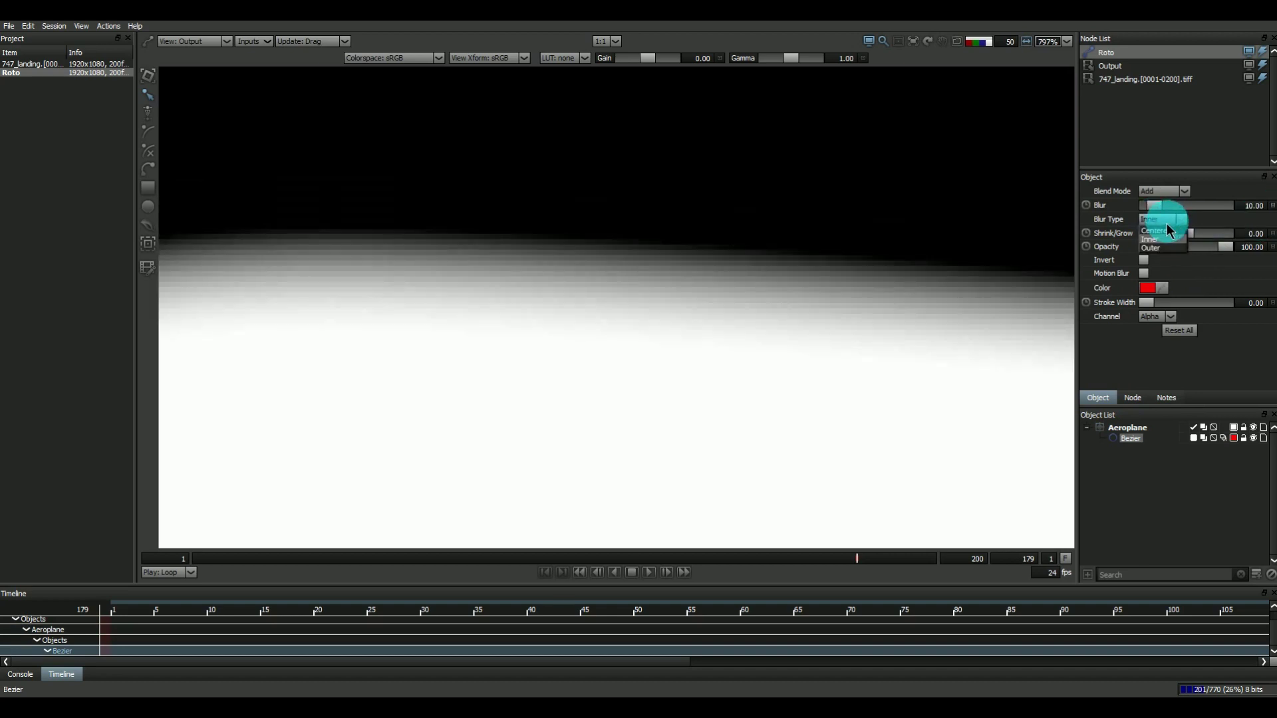
click(1160, 250)
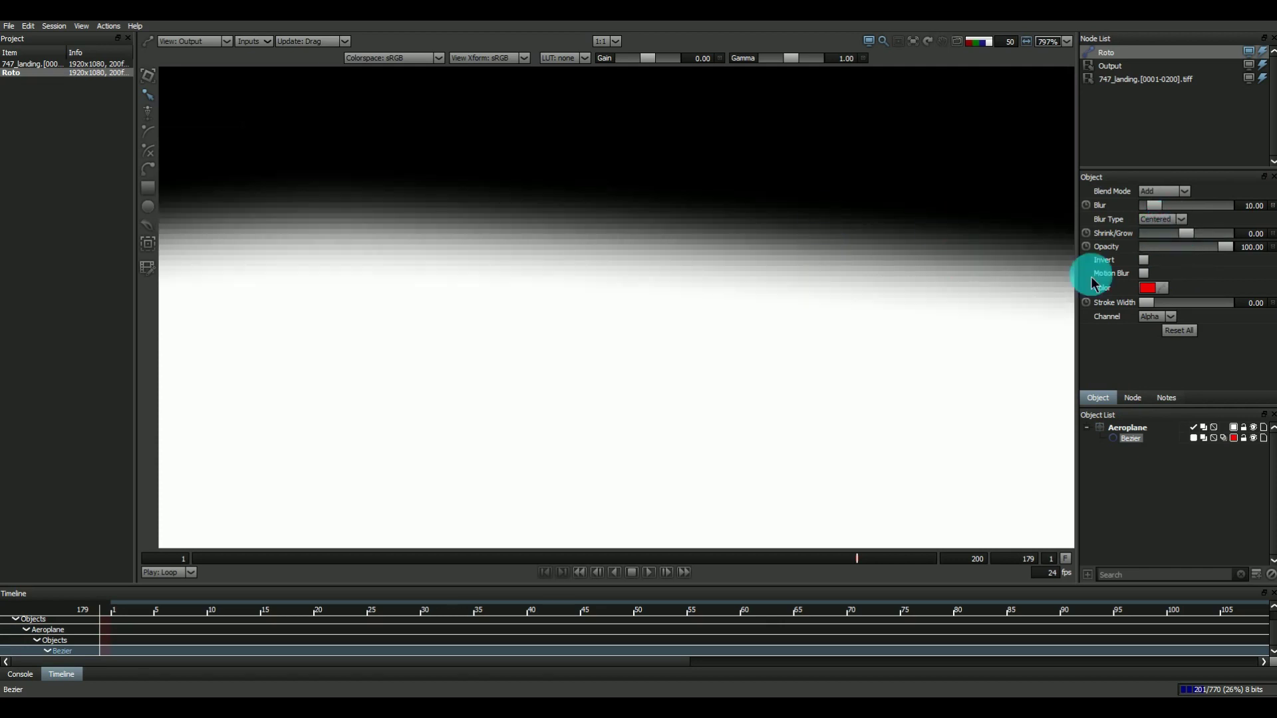
click(1272, 206)
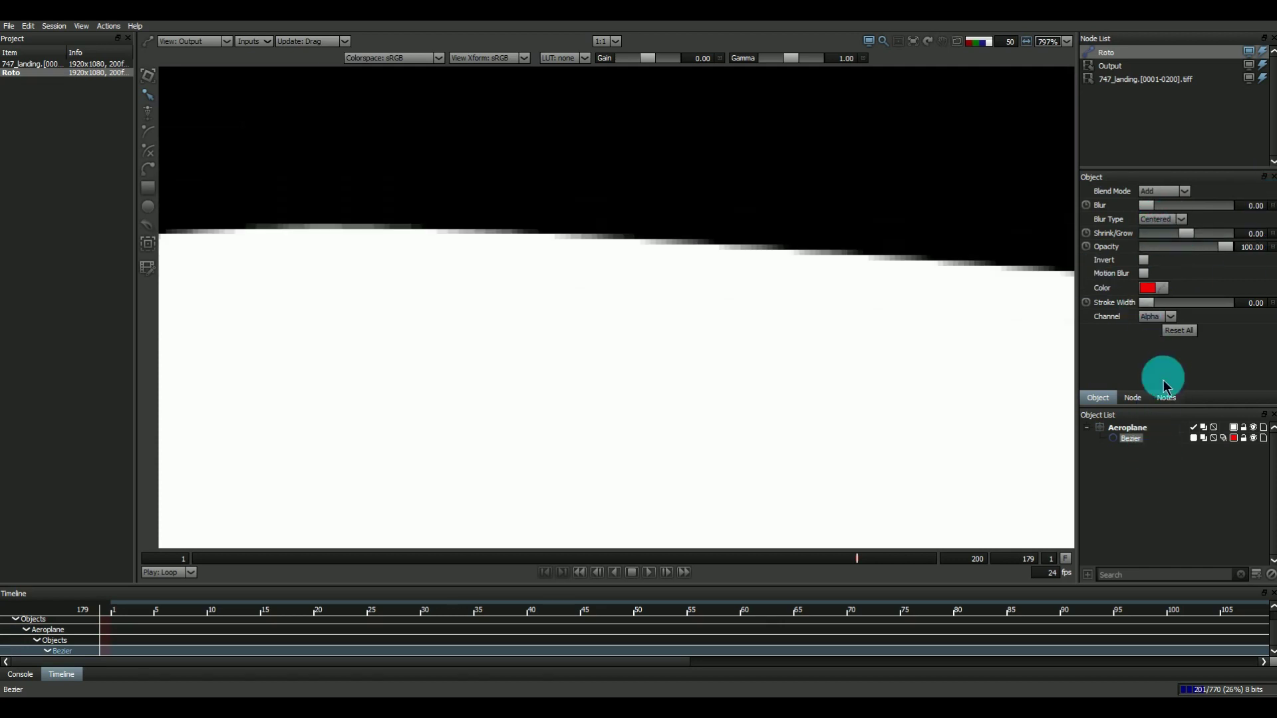
Step: Try a blur of 10 on the Aeroplane layer, compare it with the Bezier shape's own settings, and reset the layer's blur
click(1127, 428)
text(10)
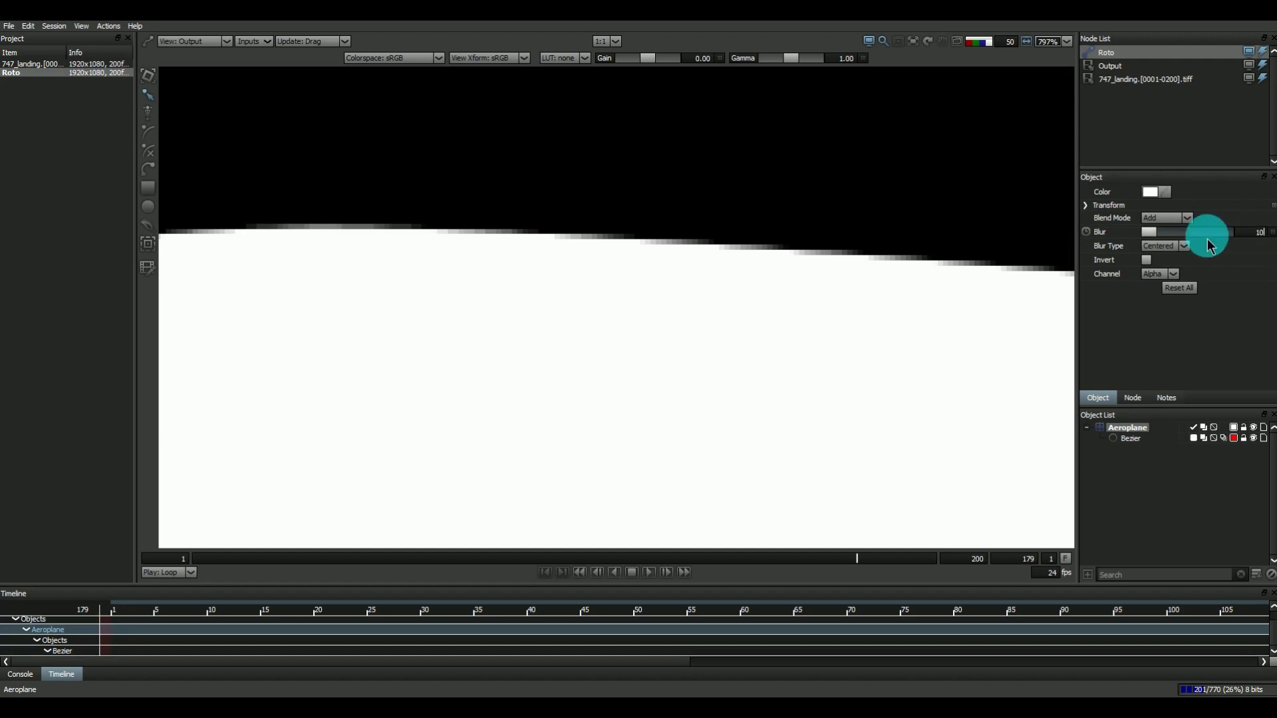
click(1179, 246)
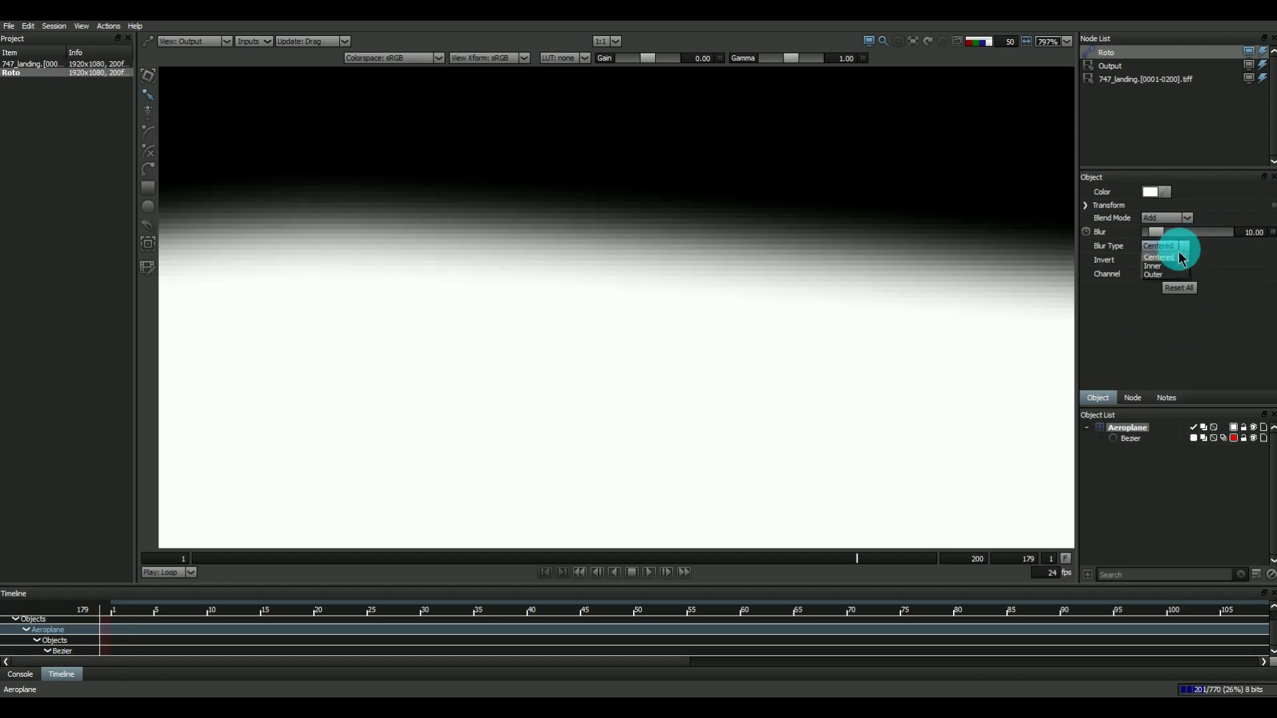
click(1132, 457)
click(1131, 438)
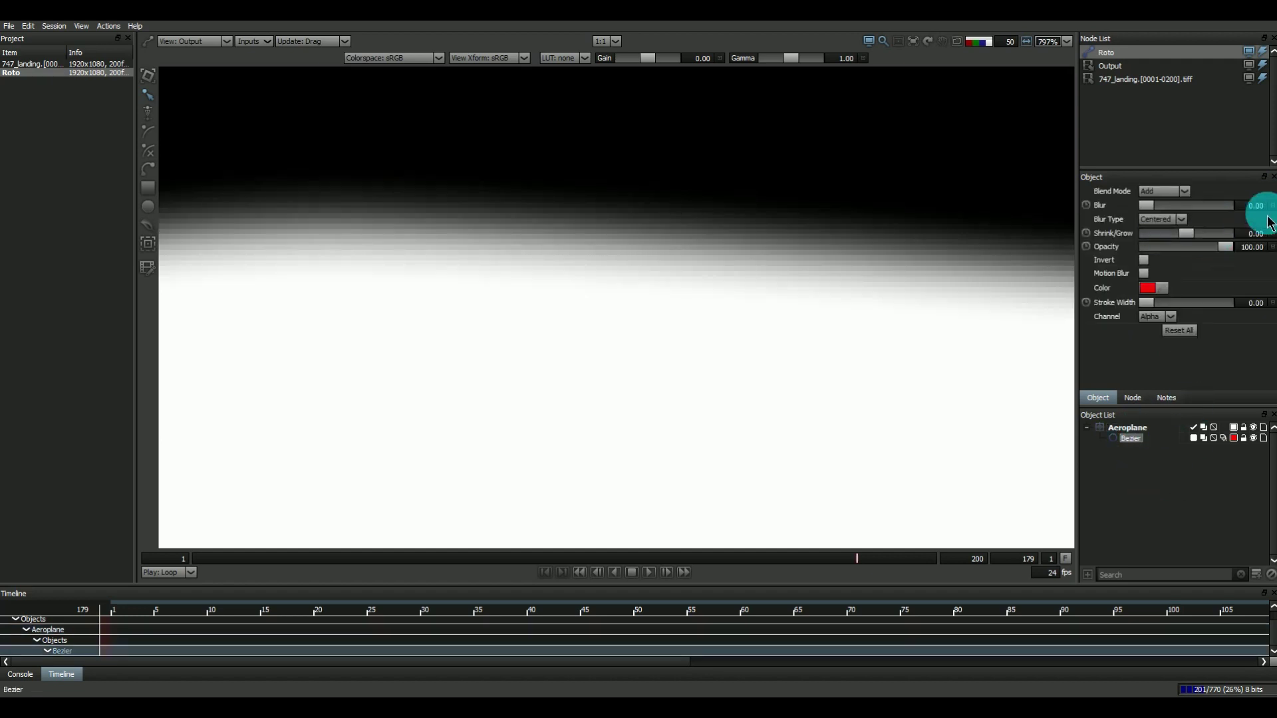
click(1137, 430)
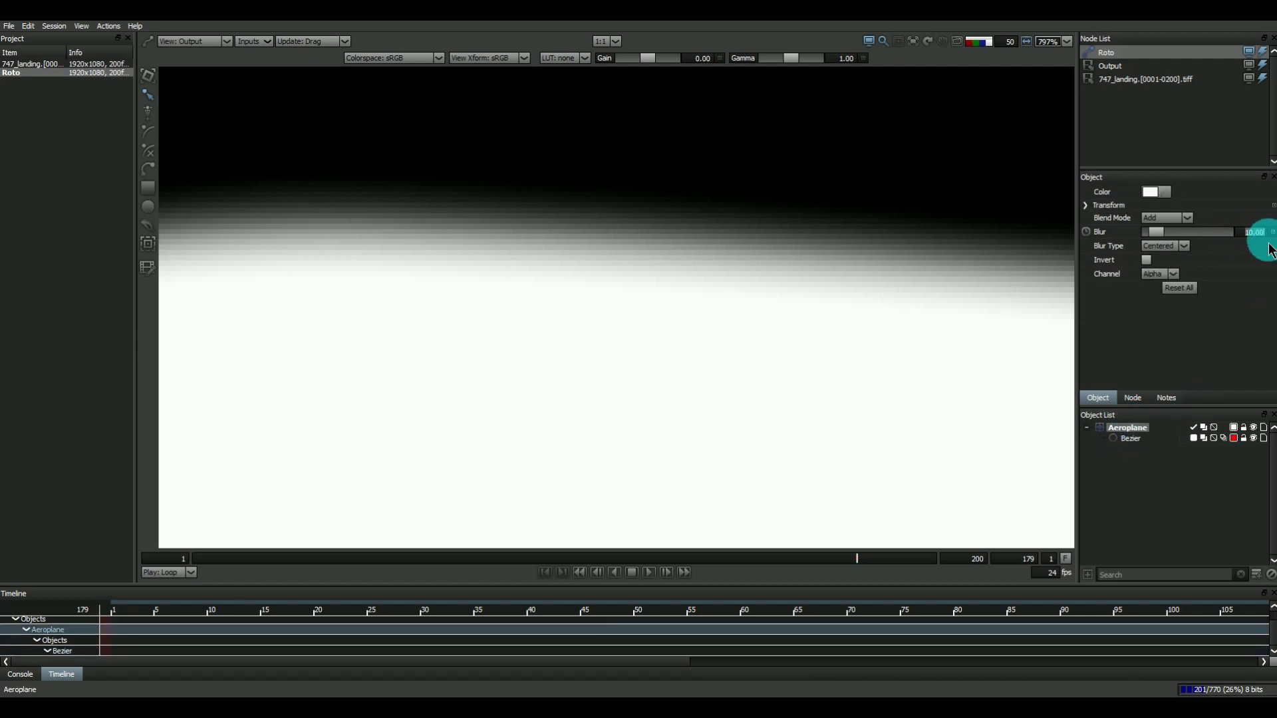
click(1180, 288)
Step: Apply a blur of 10 to the Bezier shape itself, keeping the Centered blur type
click(1131, 438)
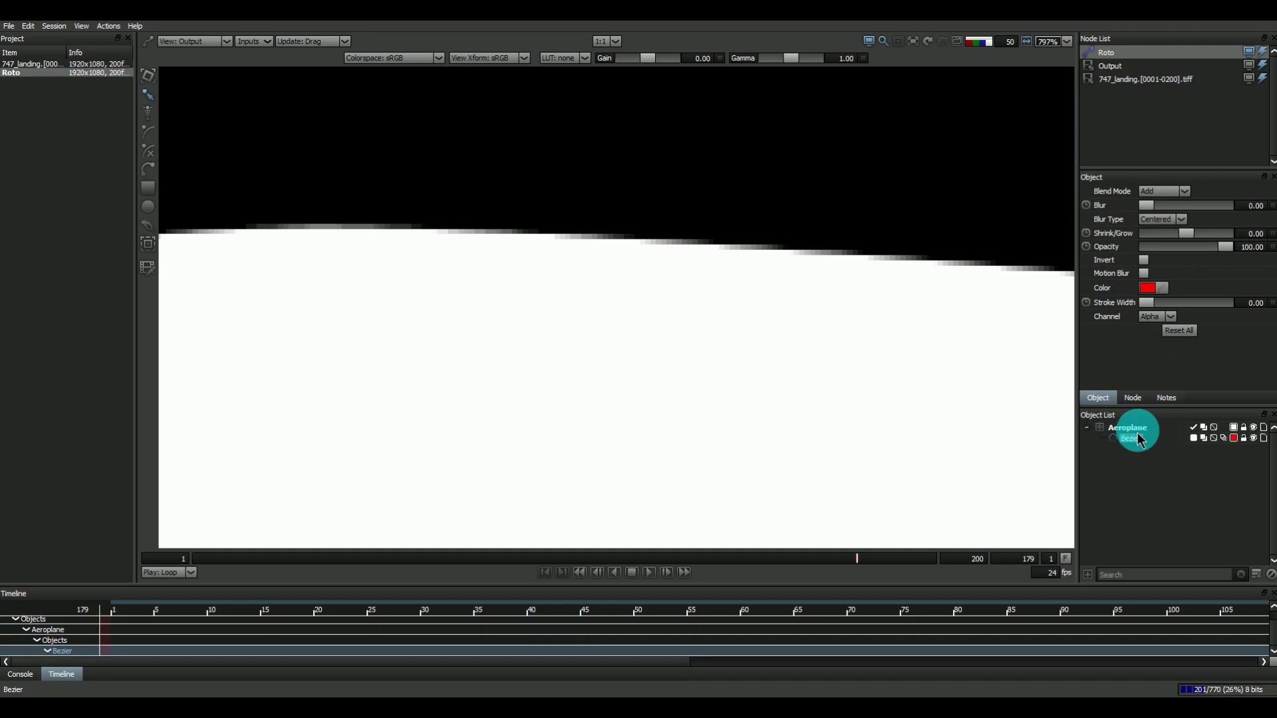
click(1162, 220)
click(1254, 206)
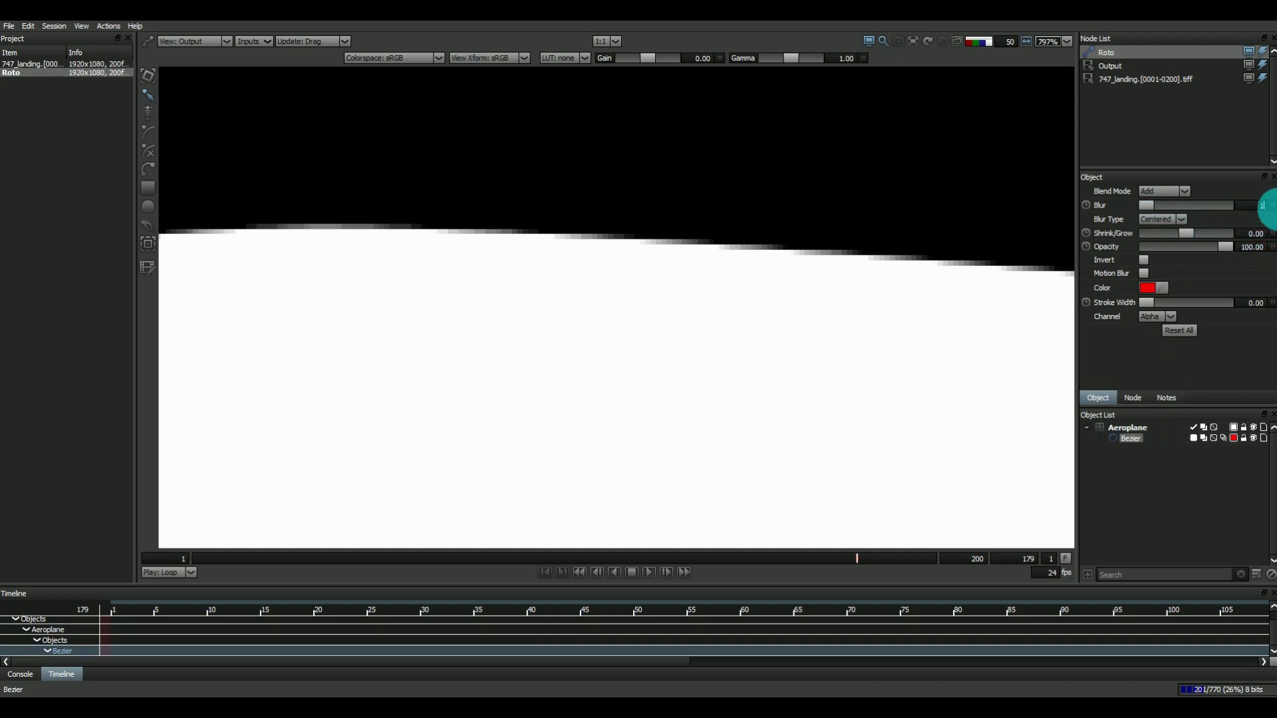
text(10)
key(Return)
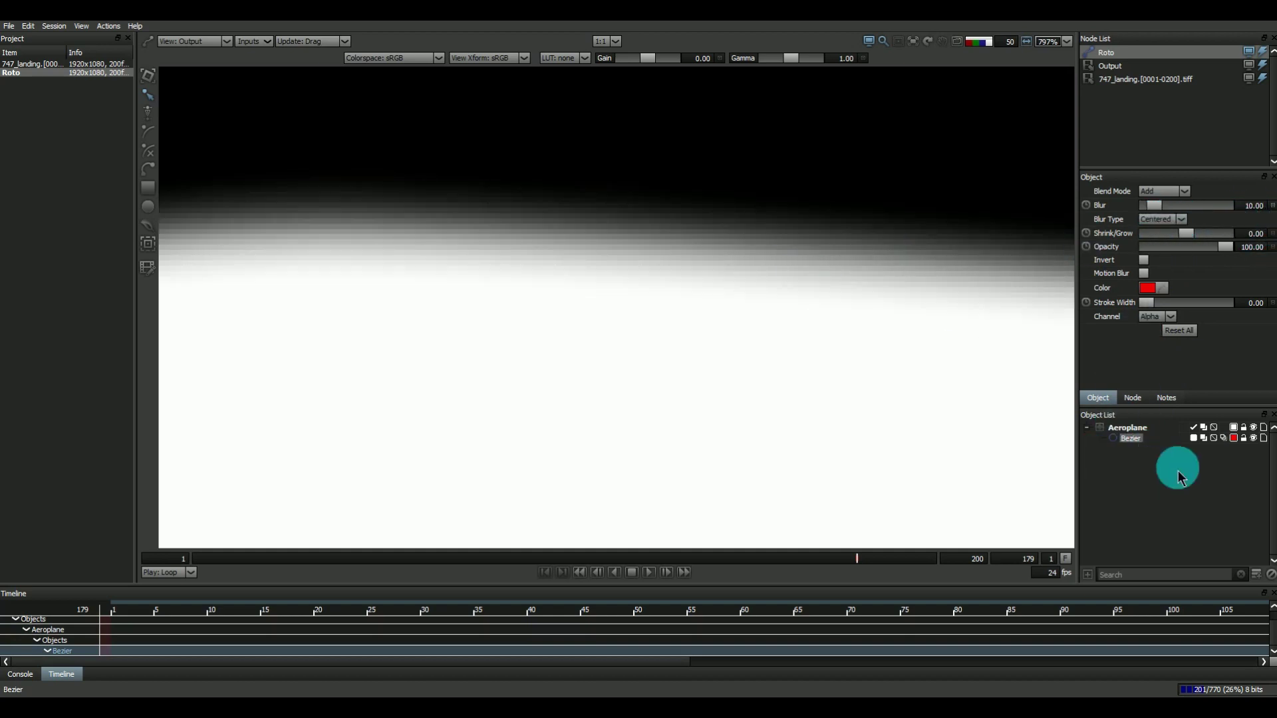
Step: Preview the Inner blur type on the Bezier shape and set its blur type to Outer
click(1162, 219)
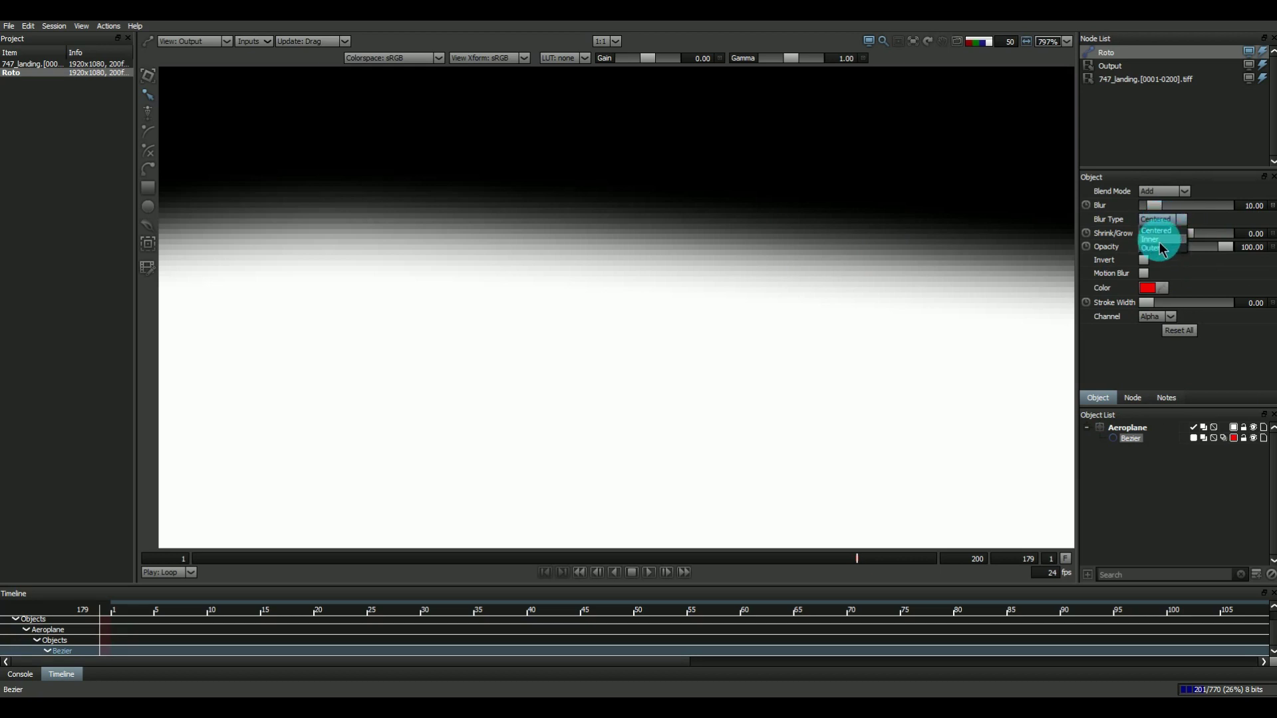
click(1157, 234)
click(1163, 219)
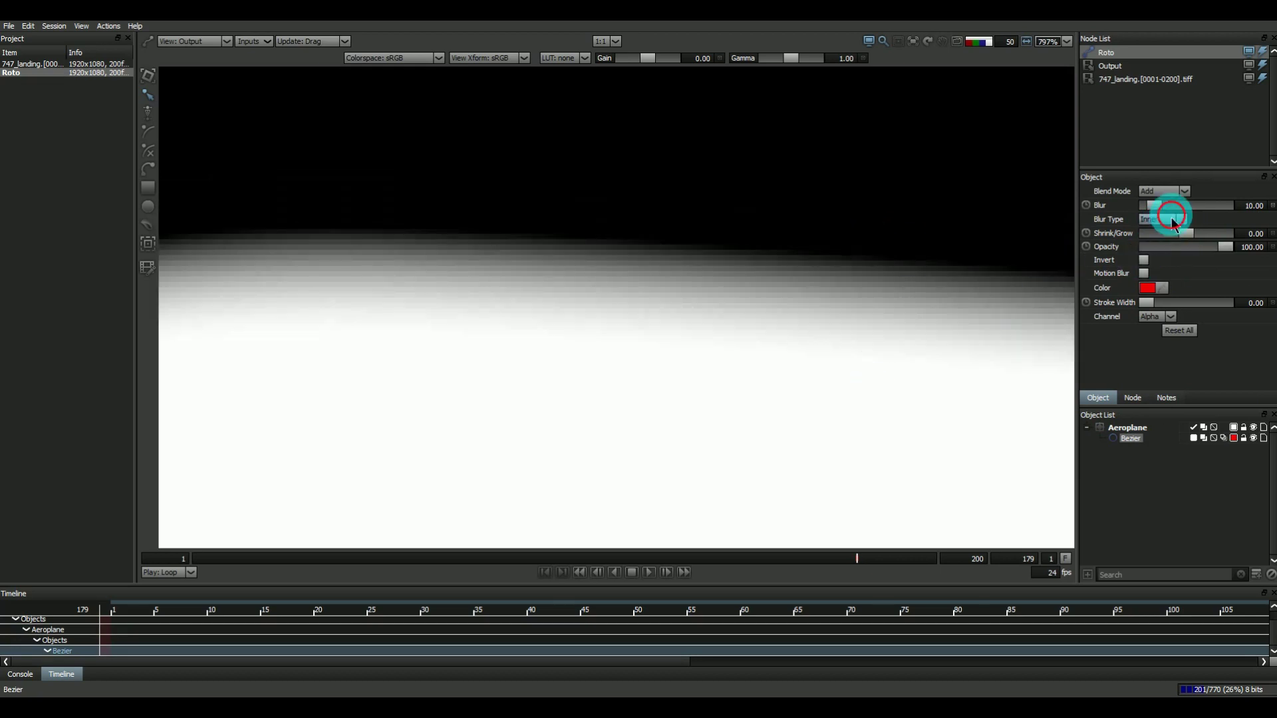
click(1159, 250)
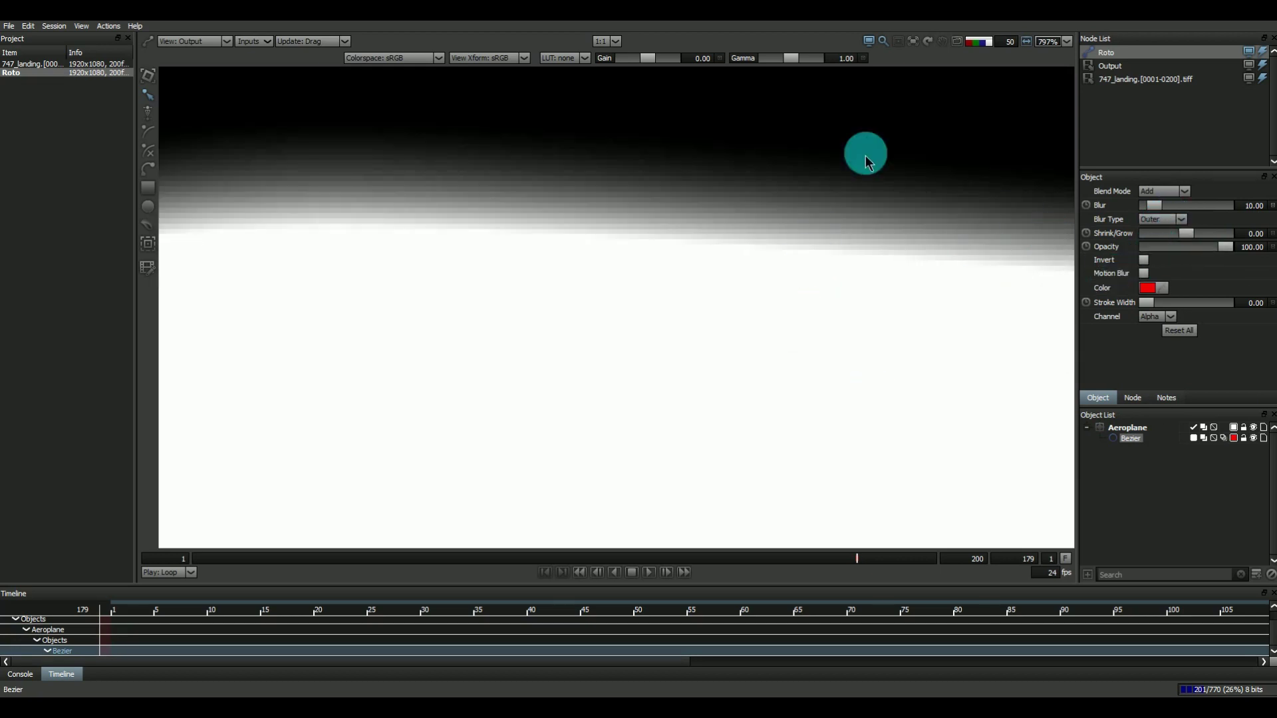
click(1142, 492)
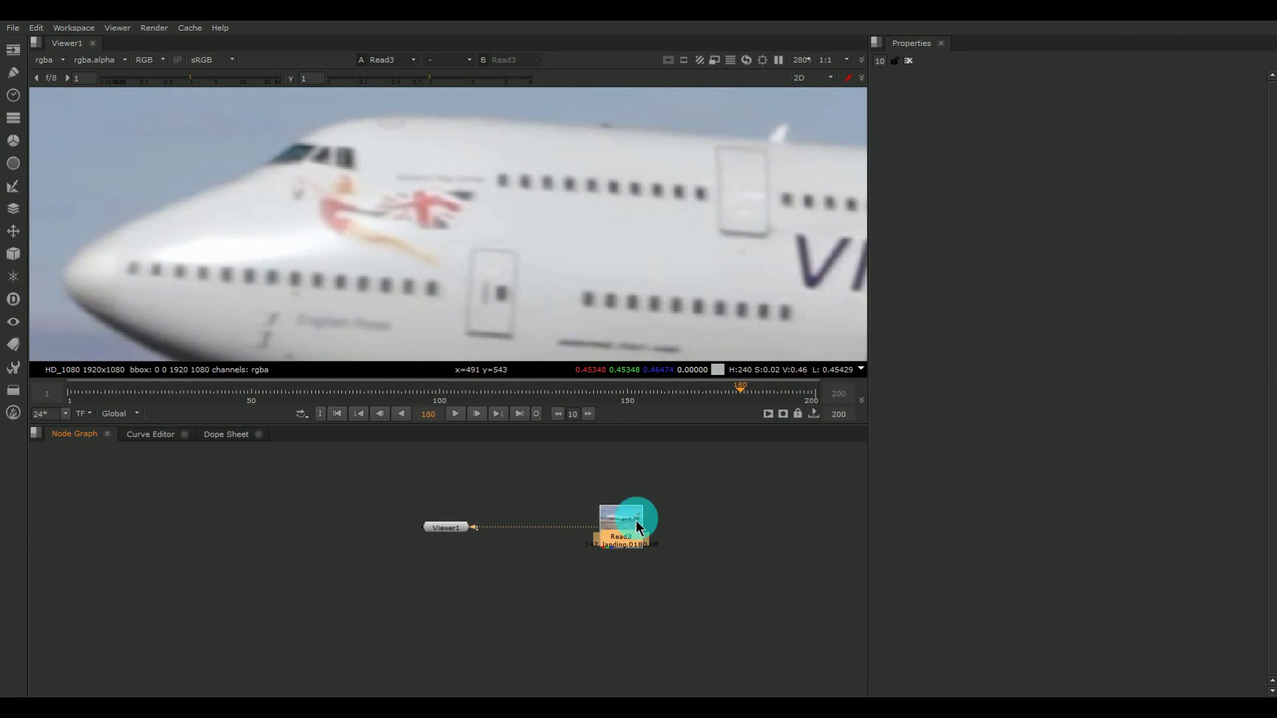
Step: Switch to Nuke, add a Roto node after the aircraft footage's Read3 node, and pick its shape-drawing tool
key(o)
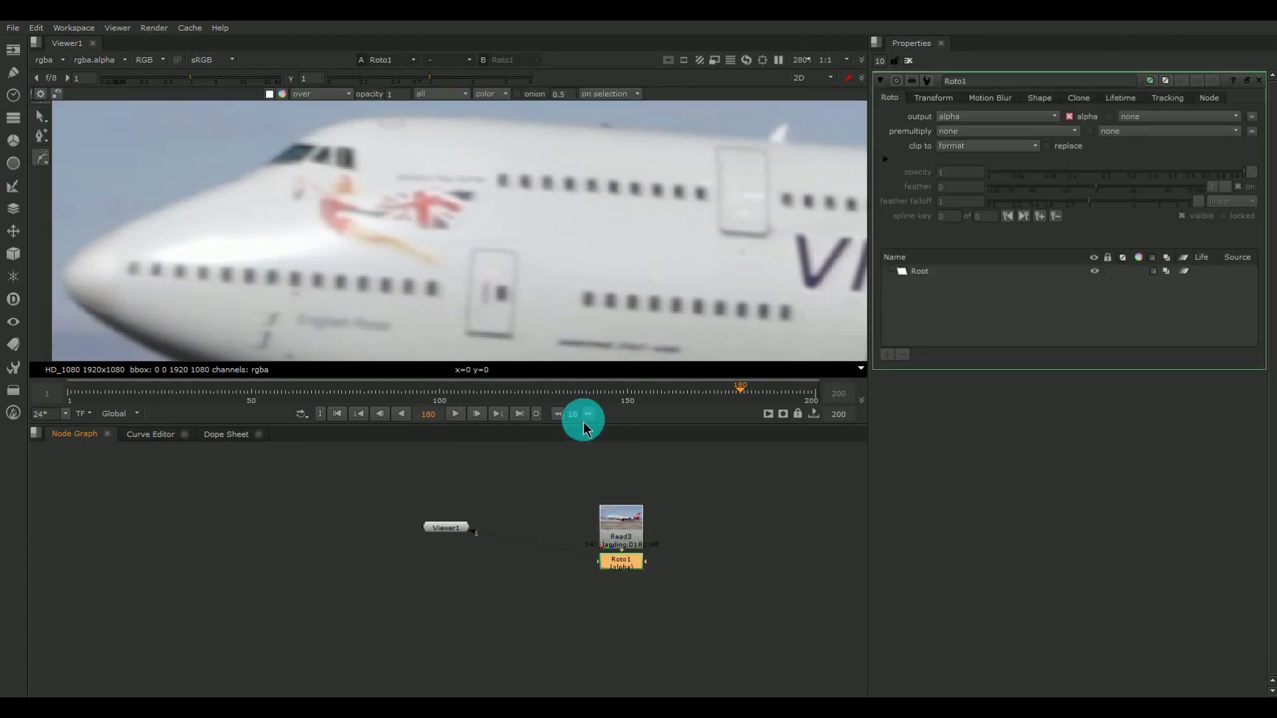
click(12, 71)
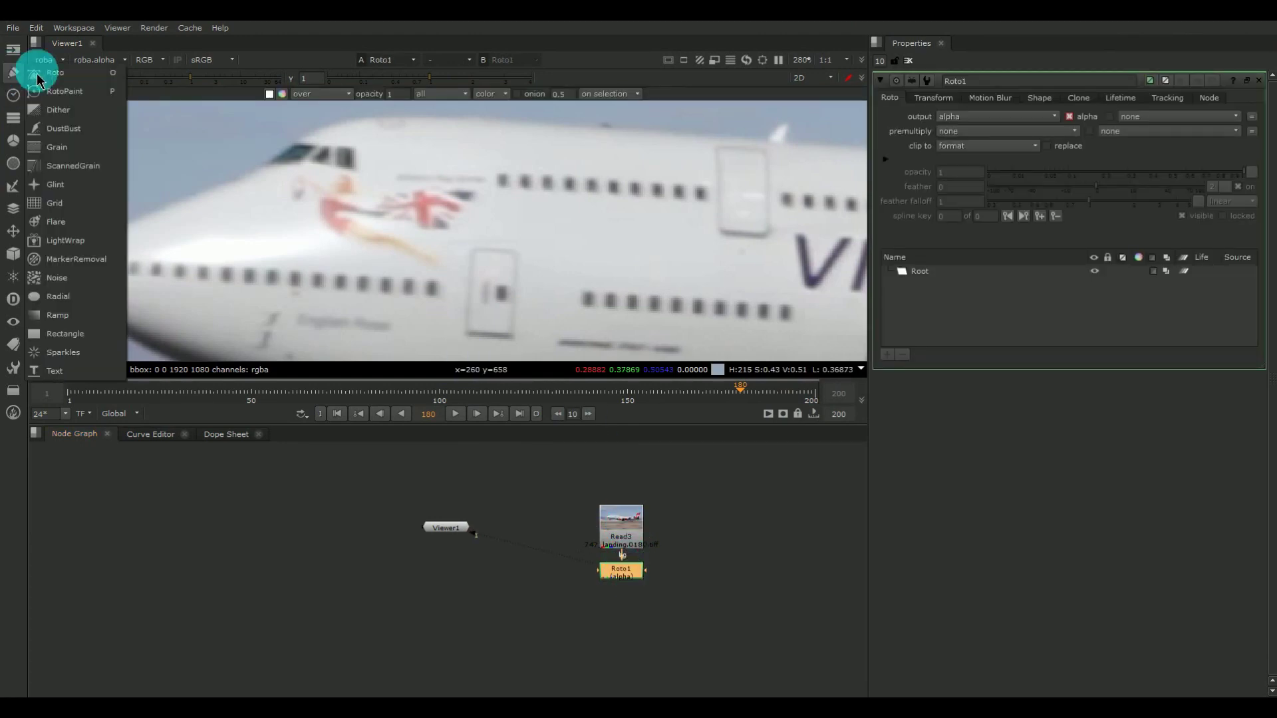
click(536, 459)
click(715, 584)
click(637, 571)
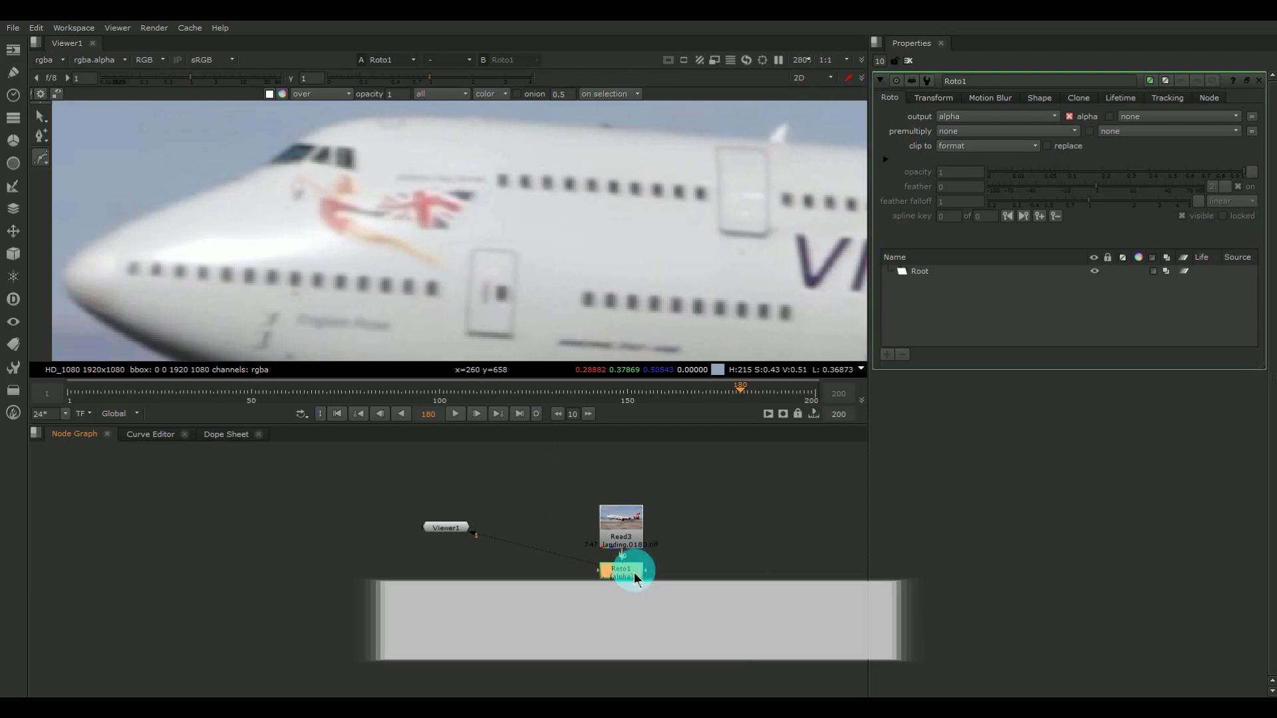
click(41, 160)
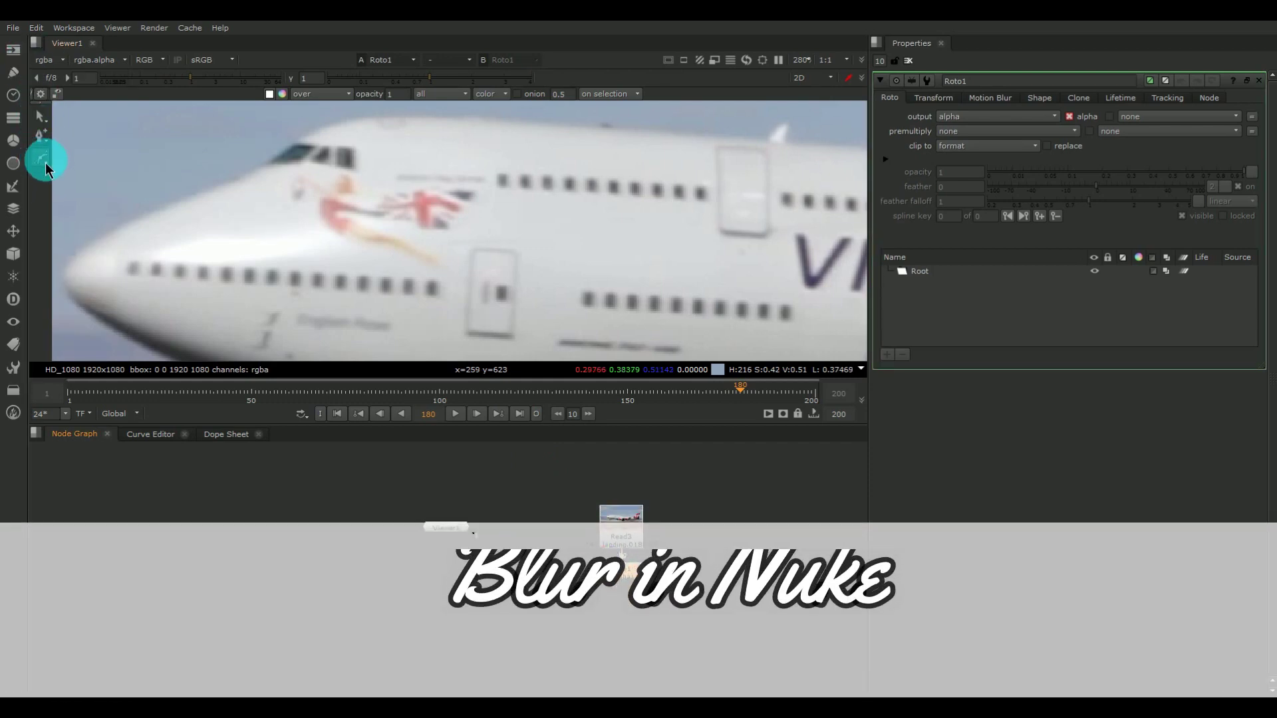
Step: Draw a closed Bezier shape around the upper front fuselage, following the nose and roof edge and cutting back behind the upper-deck door
click(164, 214)
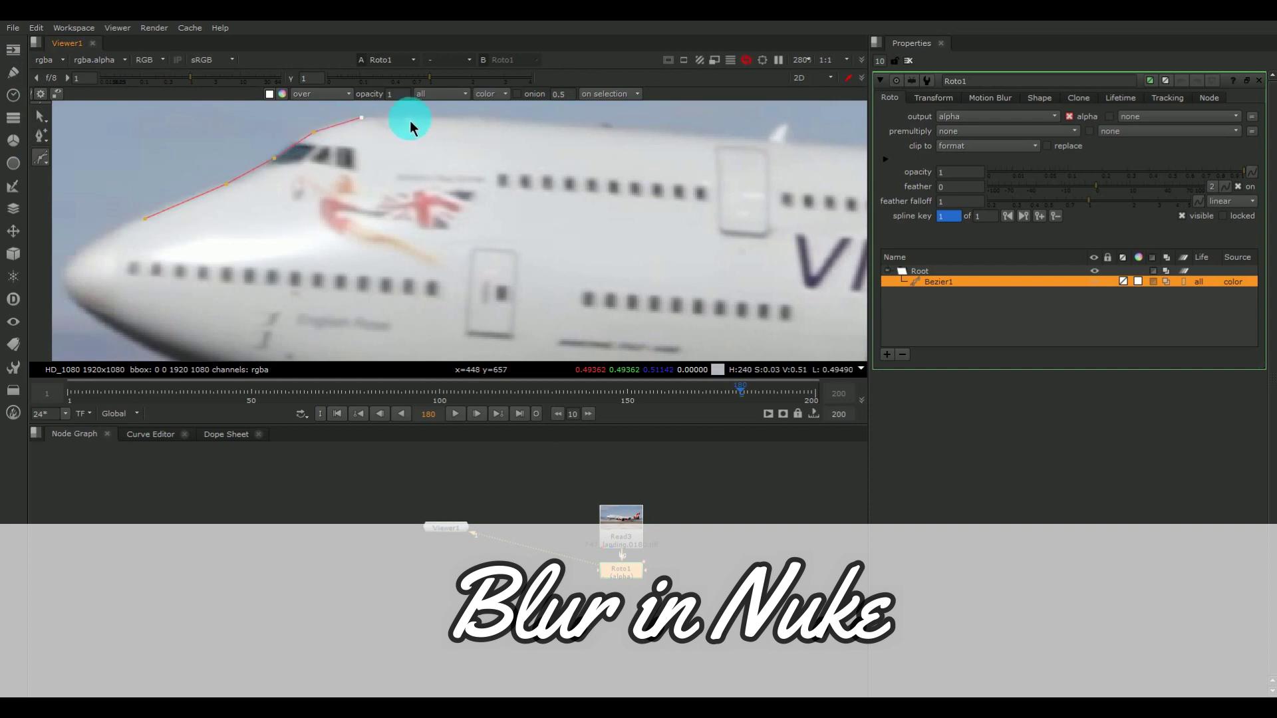
click(470, 117)
click(606, 127)
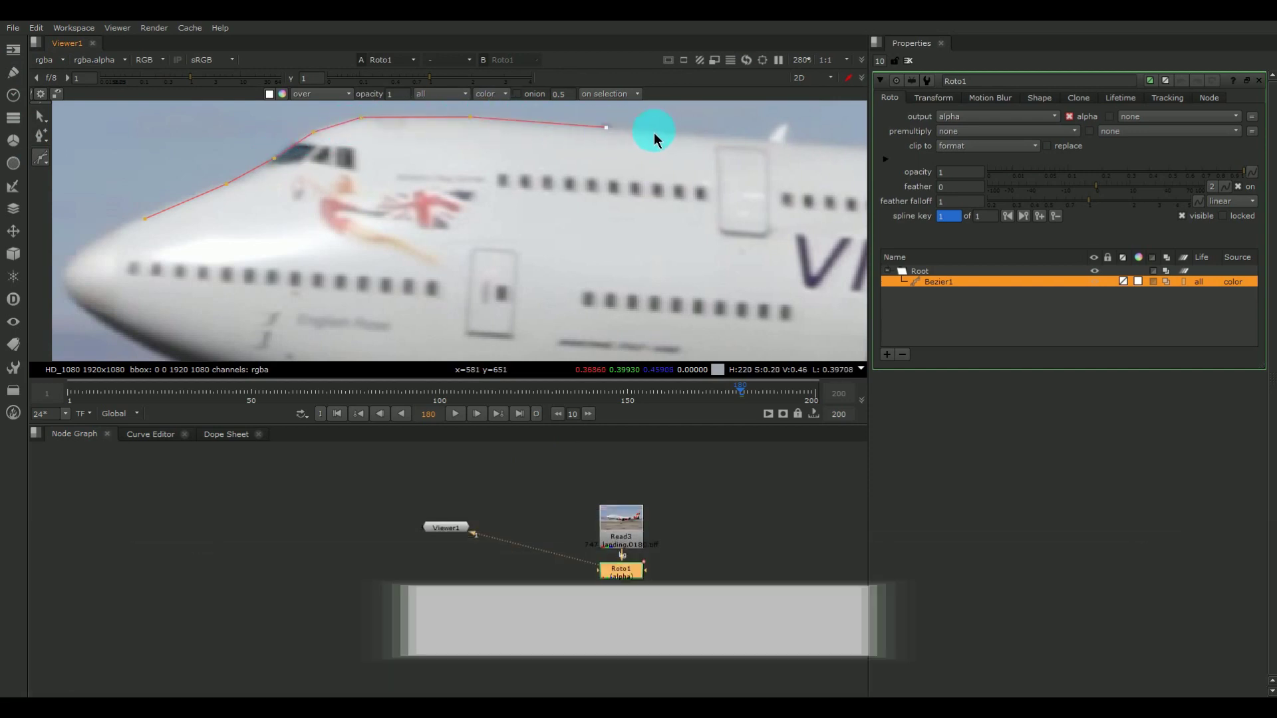
click(776, 142)
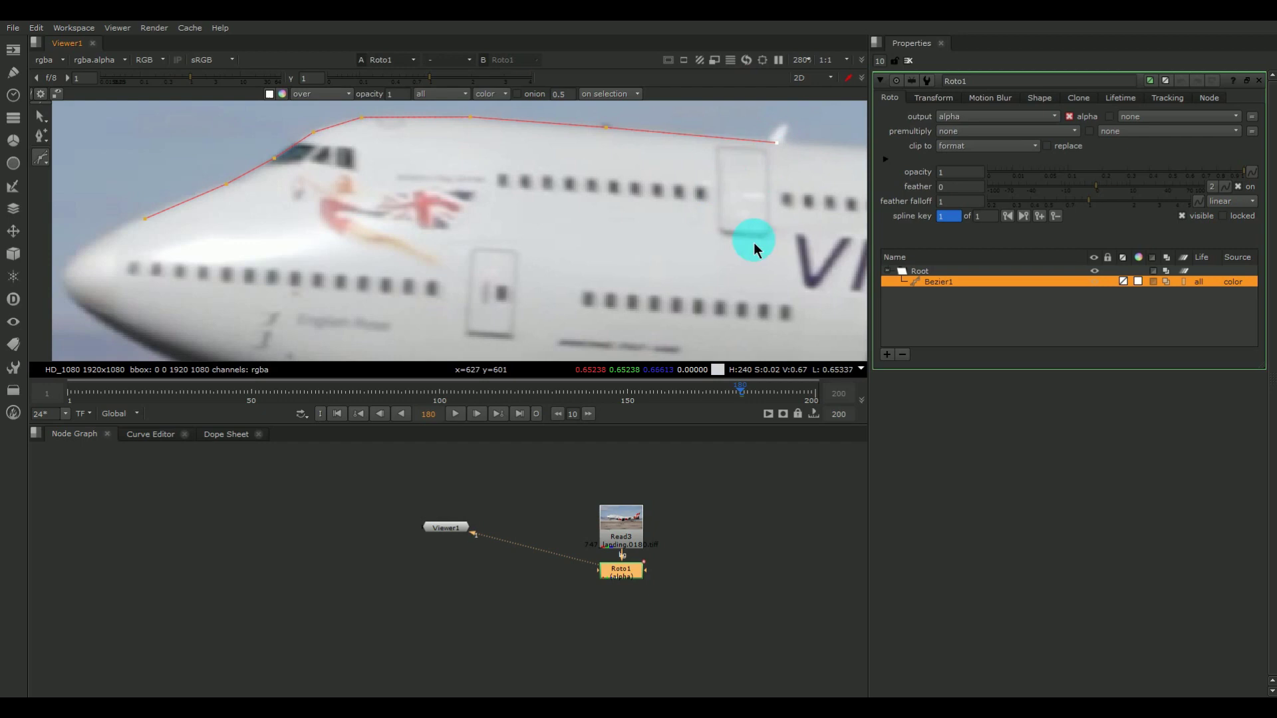
click(759, 326)
click(127, 246)
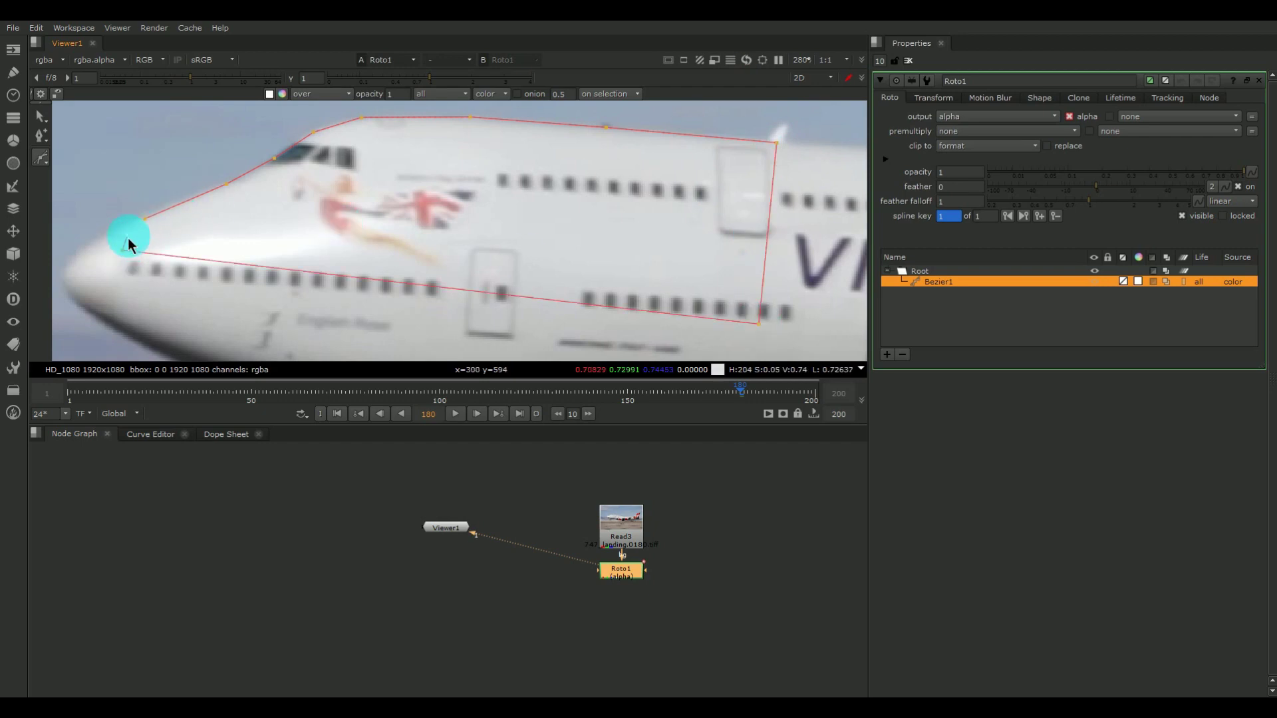
click(146, 220)
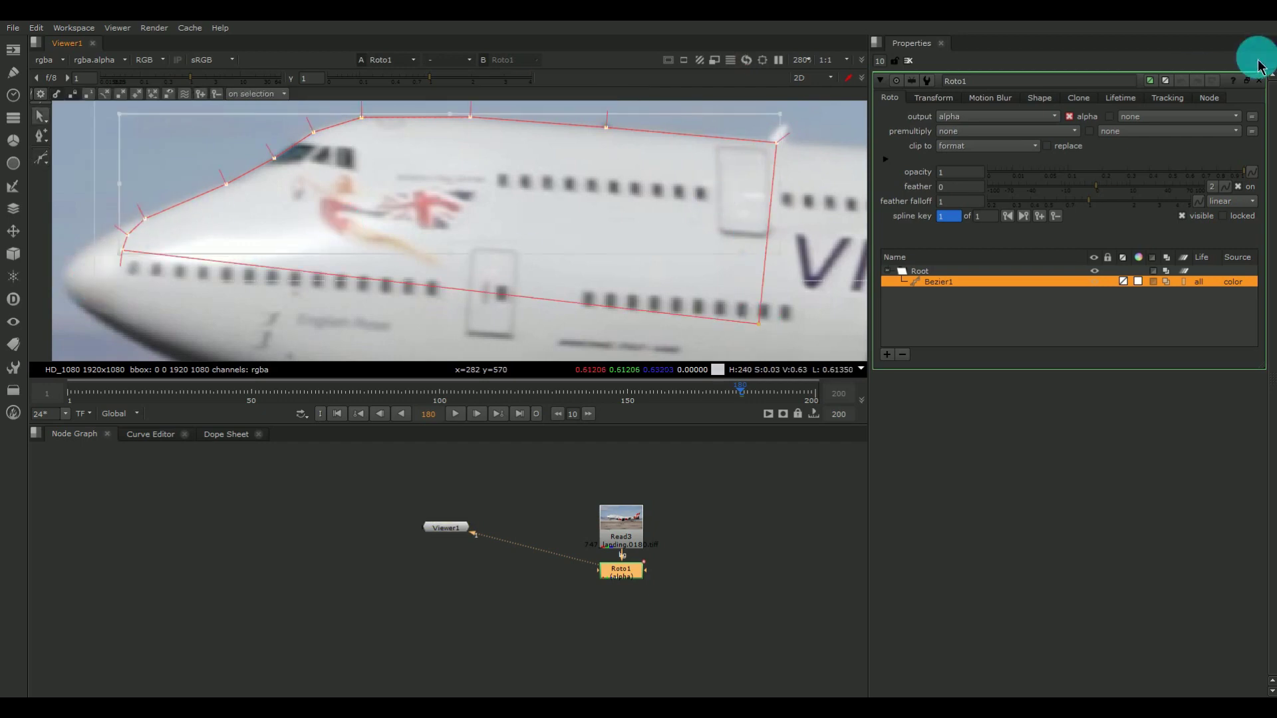
Step: Try smoothing all points of the Bezier shape and convert them back to cusp points
scroll(821, 133, down, 3)
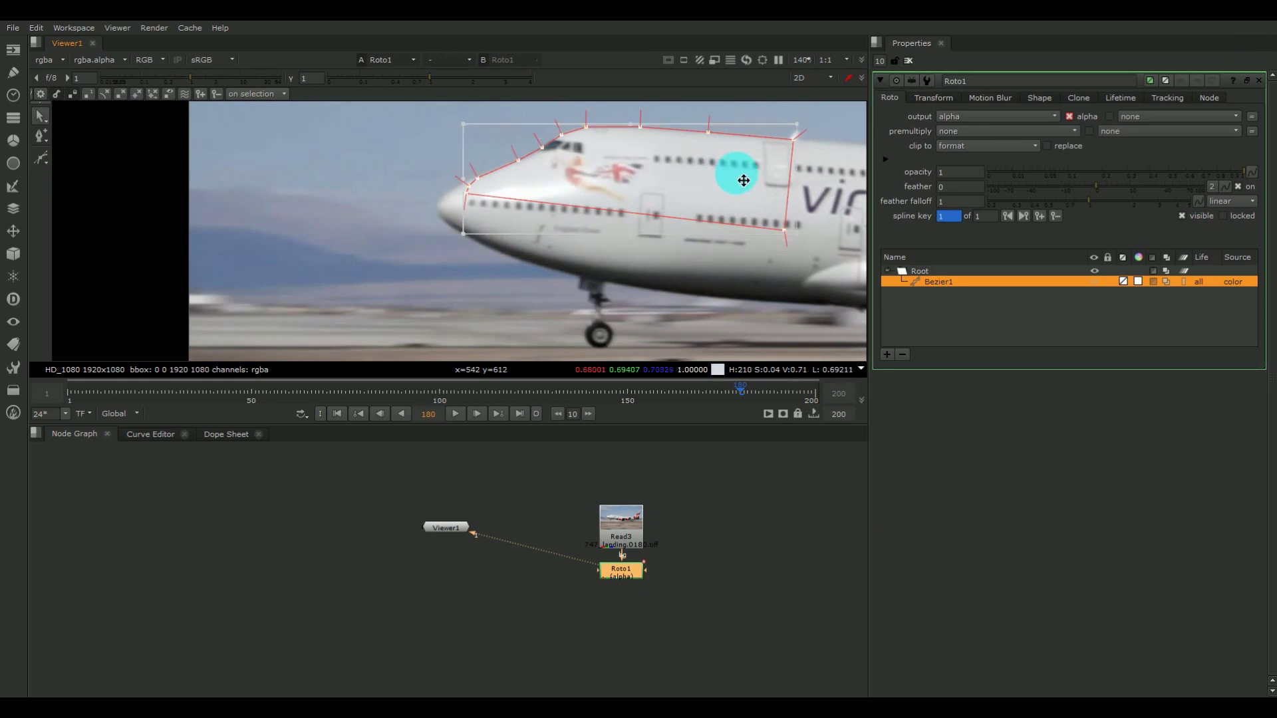
scroll(765, 178, up, 3)
right_click(769, 152)
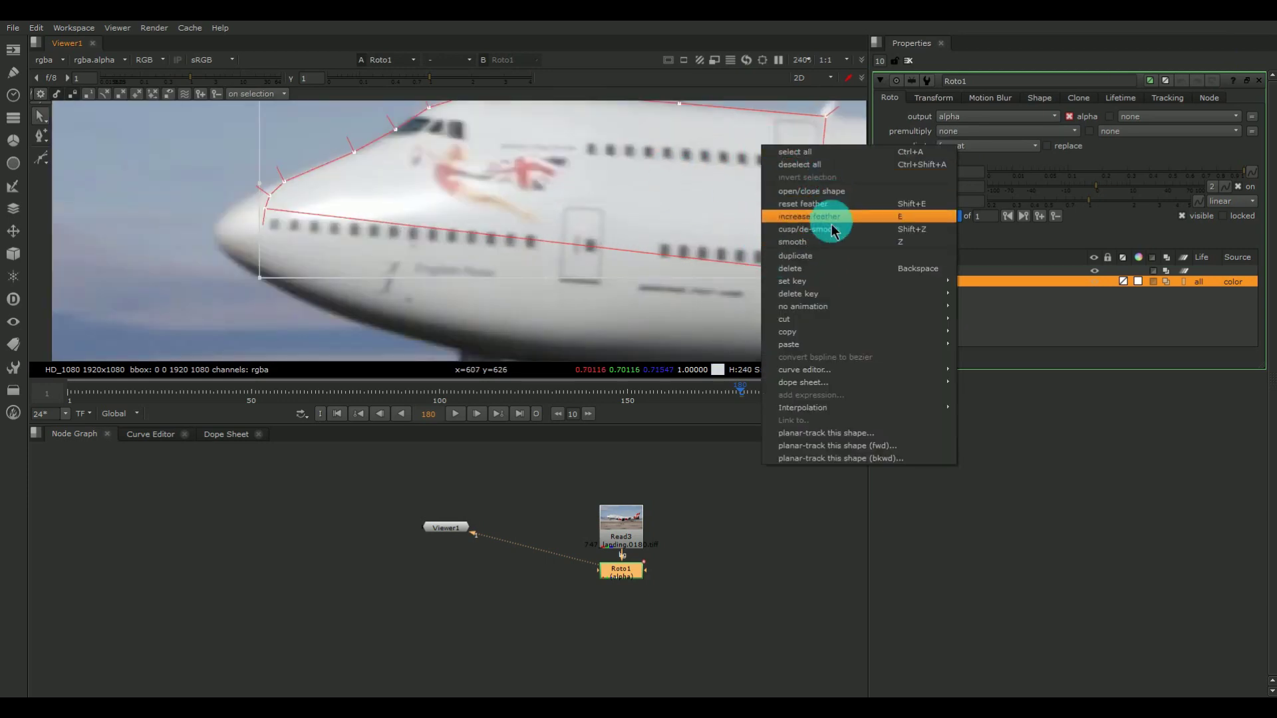
click(905, 241)
middle_drag(837, 132, 710, 151)
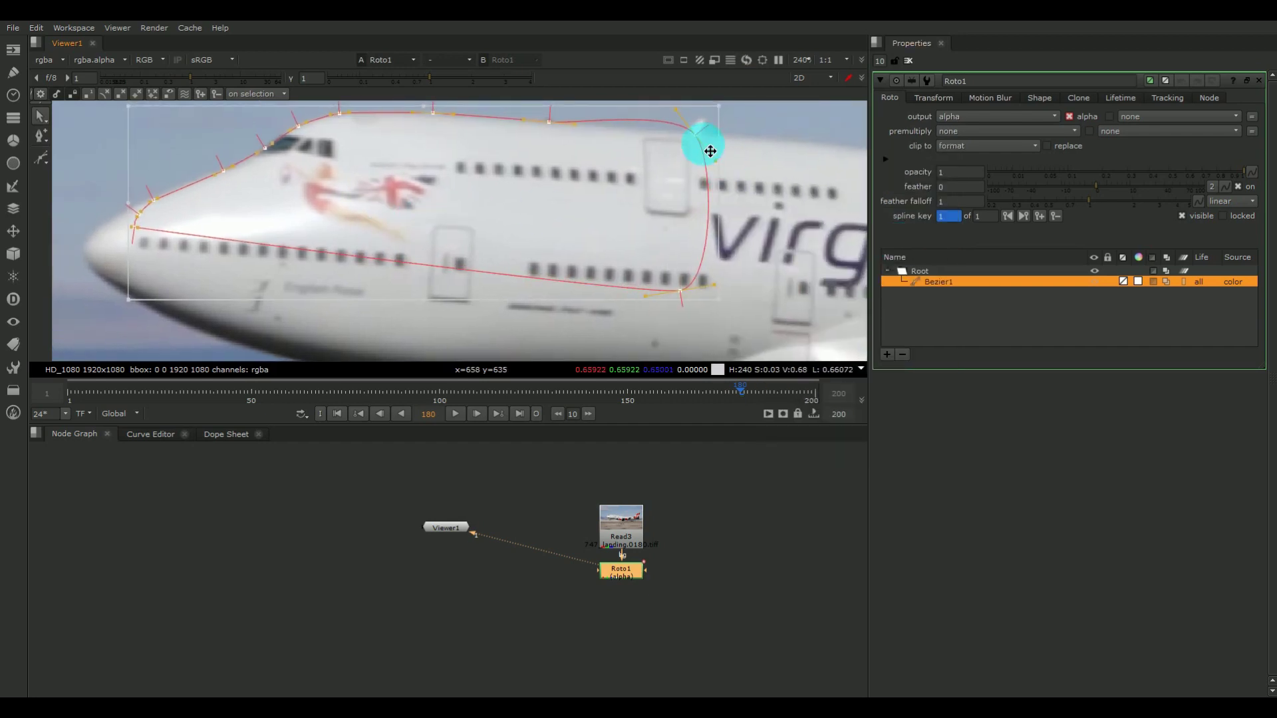
key(shift+z)
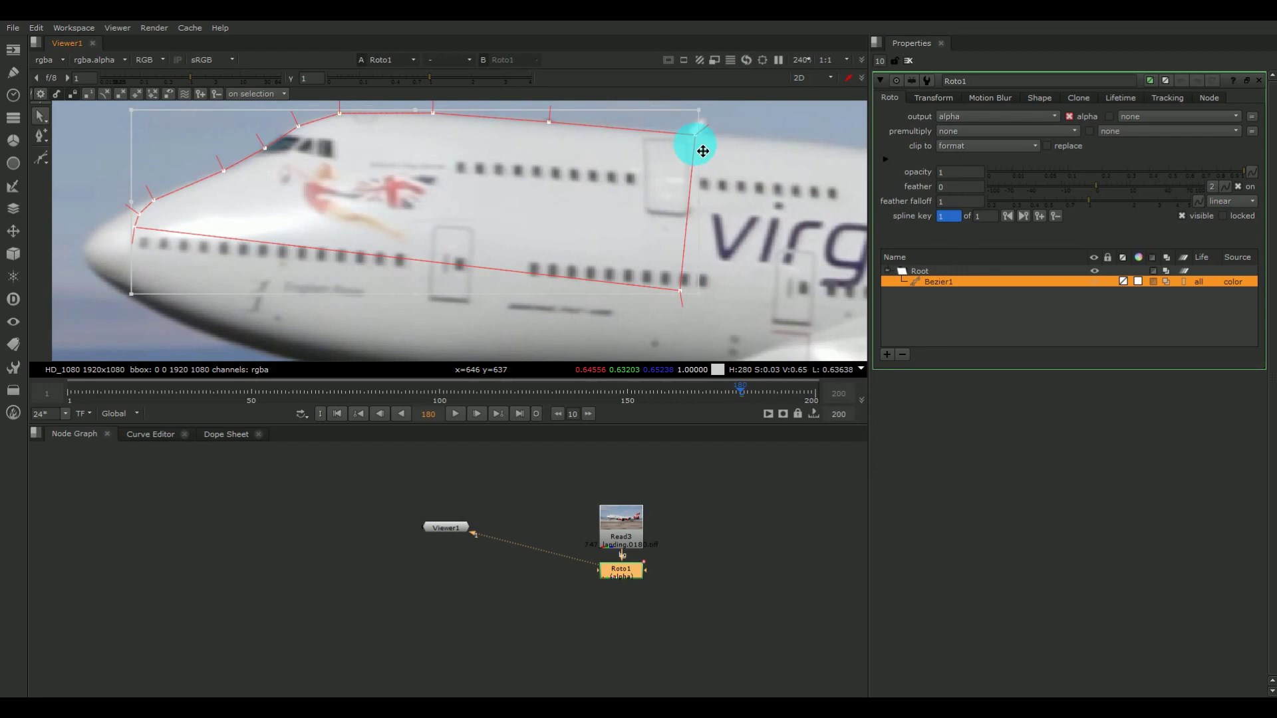
Step: Examine the Bezier shape's two rear corners and its lower front corner up close with the point-editing tool
click(41, 137)
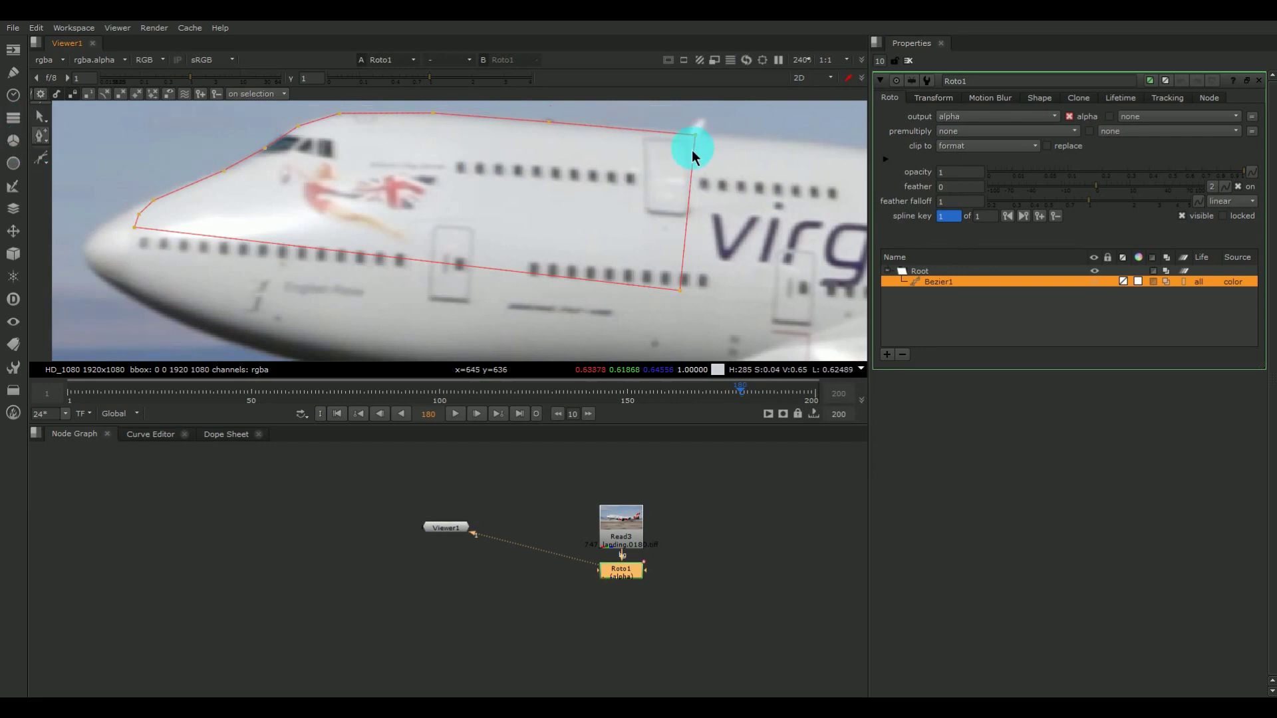
scroll(692, 137, up, 2)
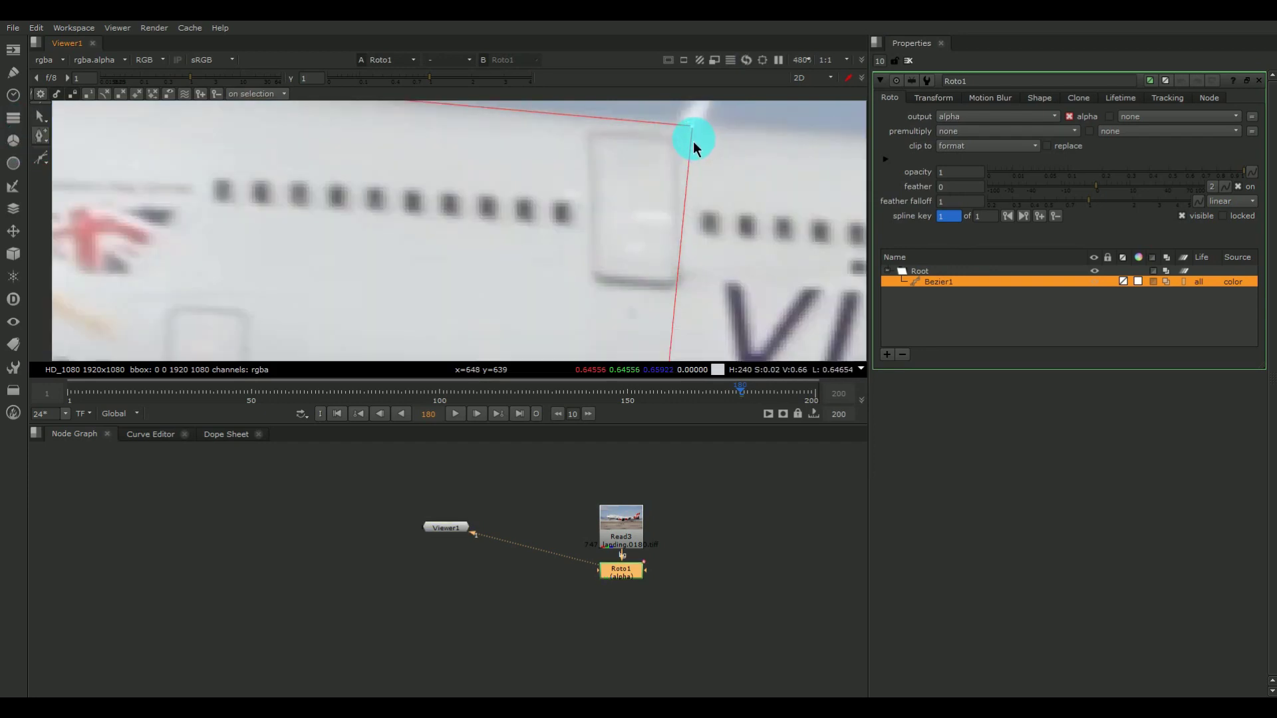
scroll(690, 228, down, 2)
scroll(674, 333, up, 2)
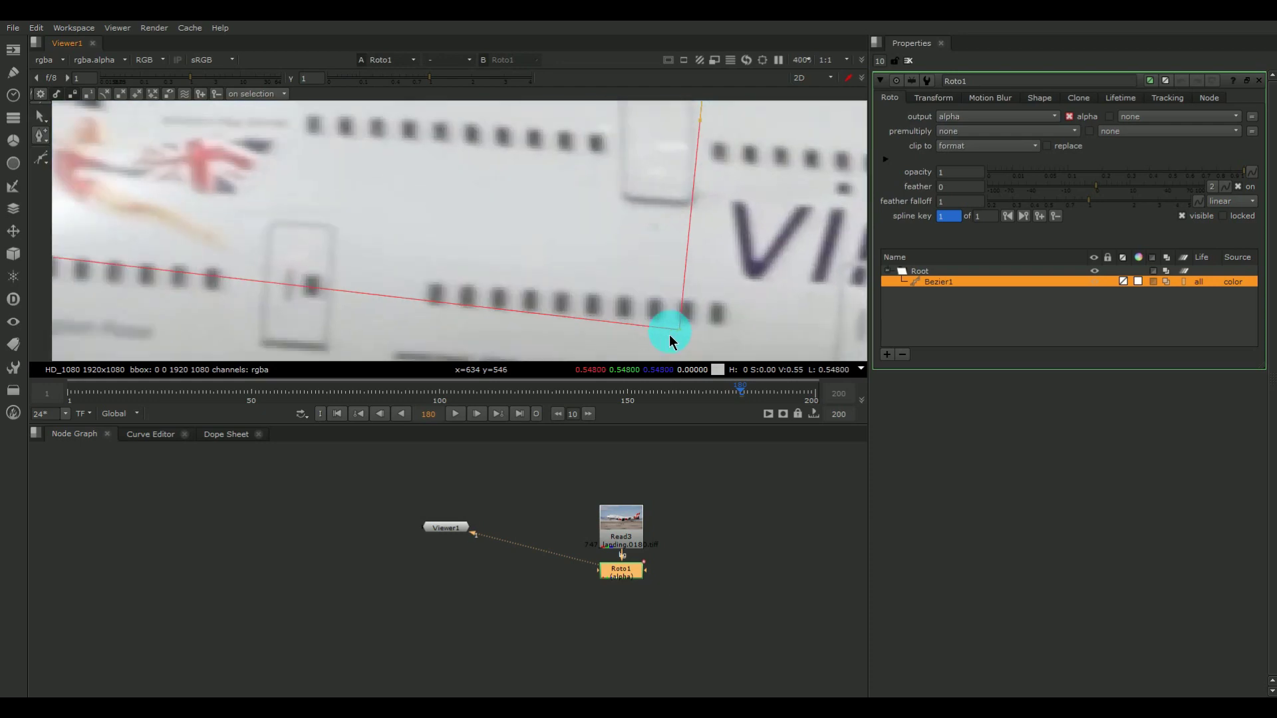
scroll(491, 306, down, 3)
scroll(97, 237, up, 3)
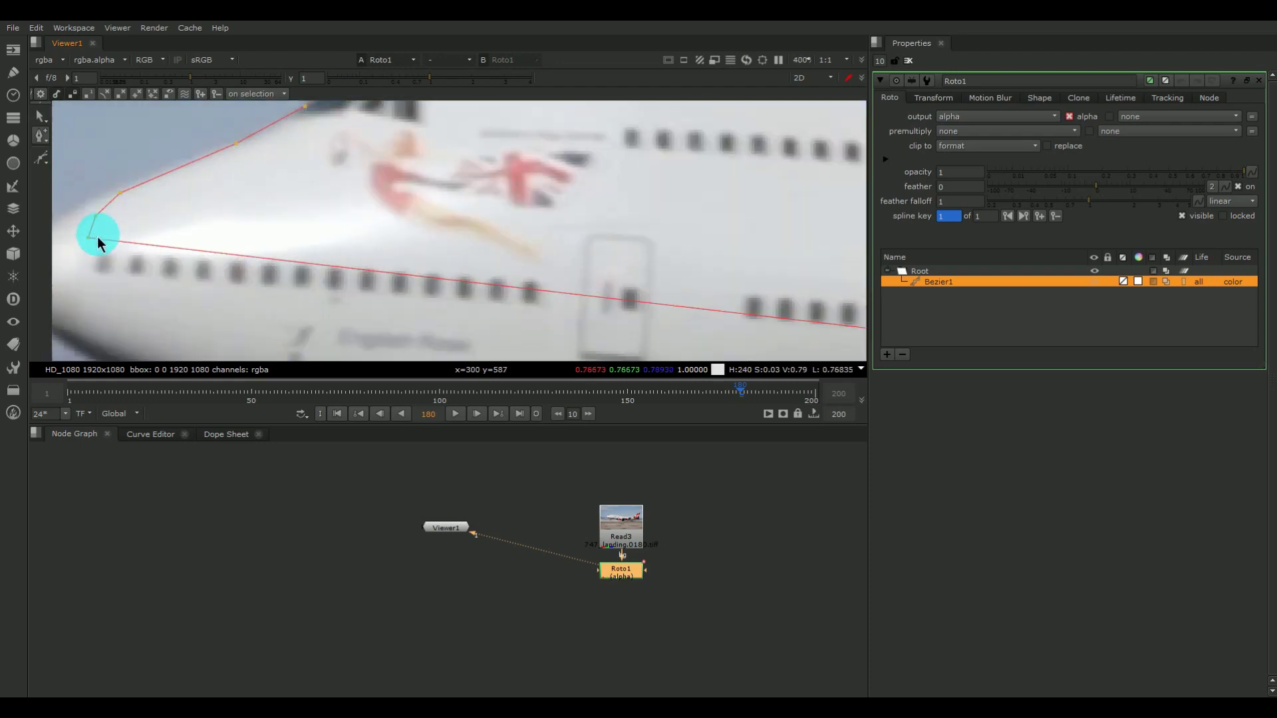
scroll(94, 238, down, 2)
scroll(187, 221, down, 3)
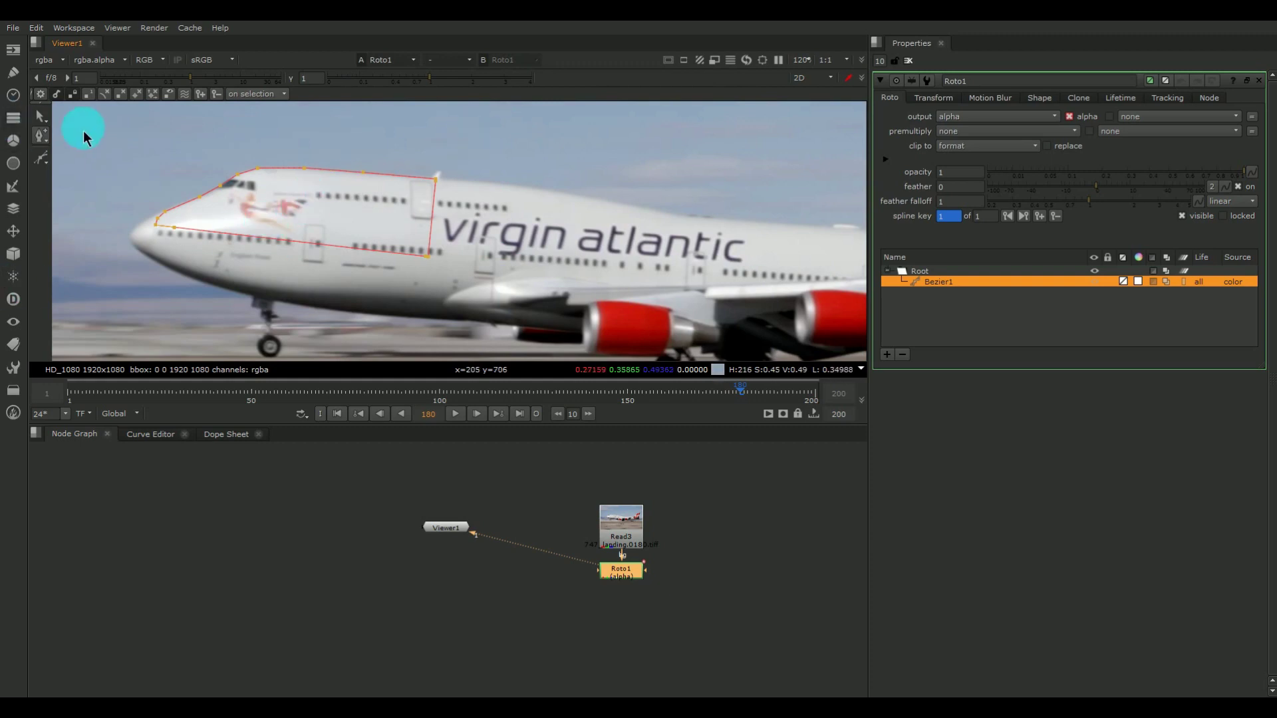
Step: Select all points of the Bezier shape and inspect how its upper edge follows the fuselage roof
click(41, 115)
drag(589, 122, 29, 292)
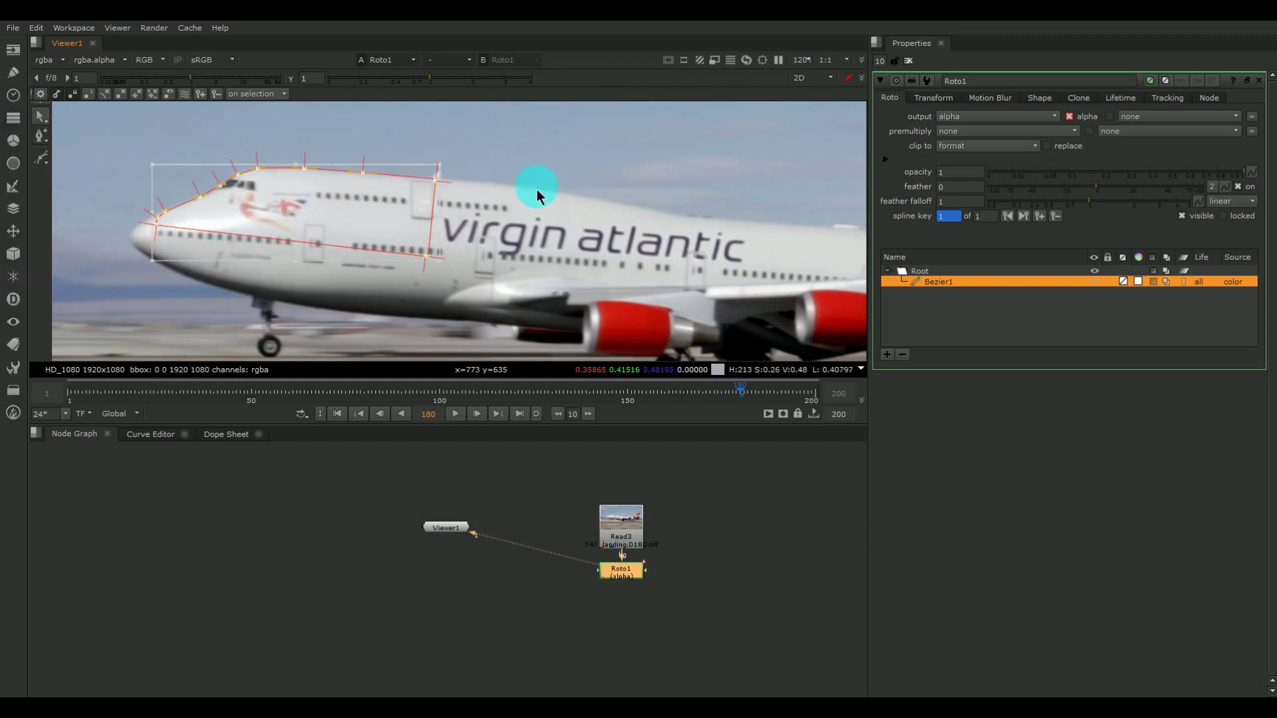
scroll(538, 196, up, 5)
scroll(544, 171, down, 4)
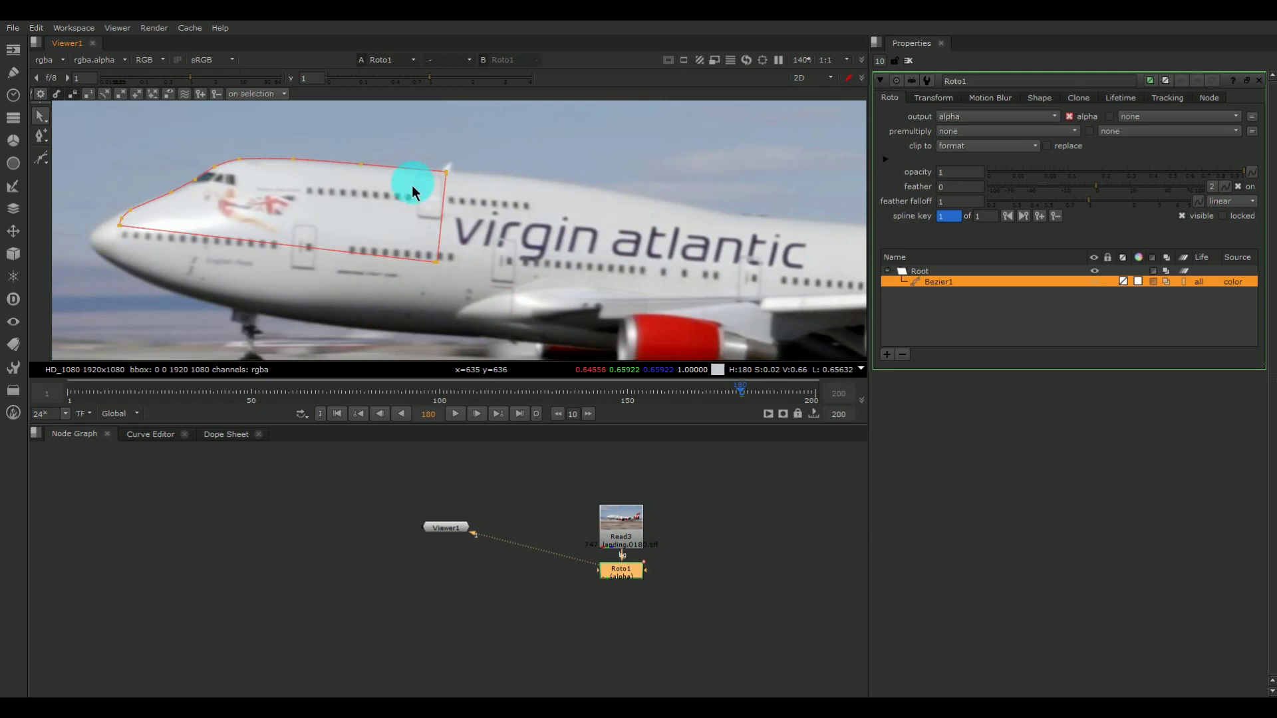
scroll(442, 134, up, 9)
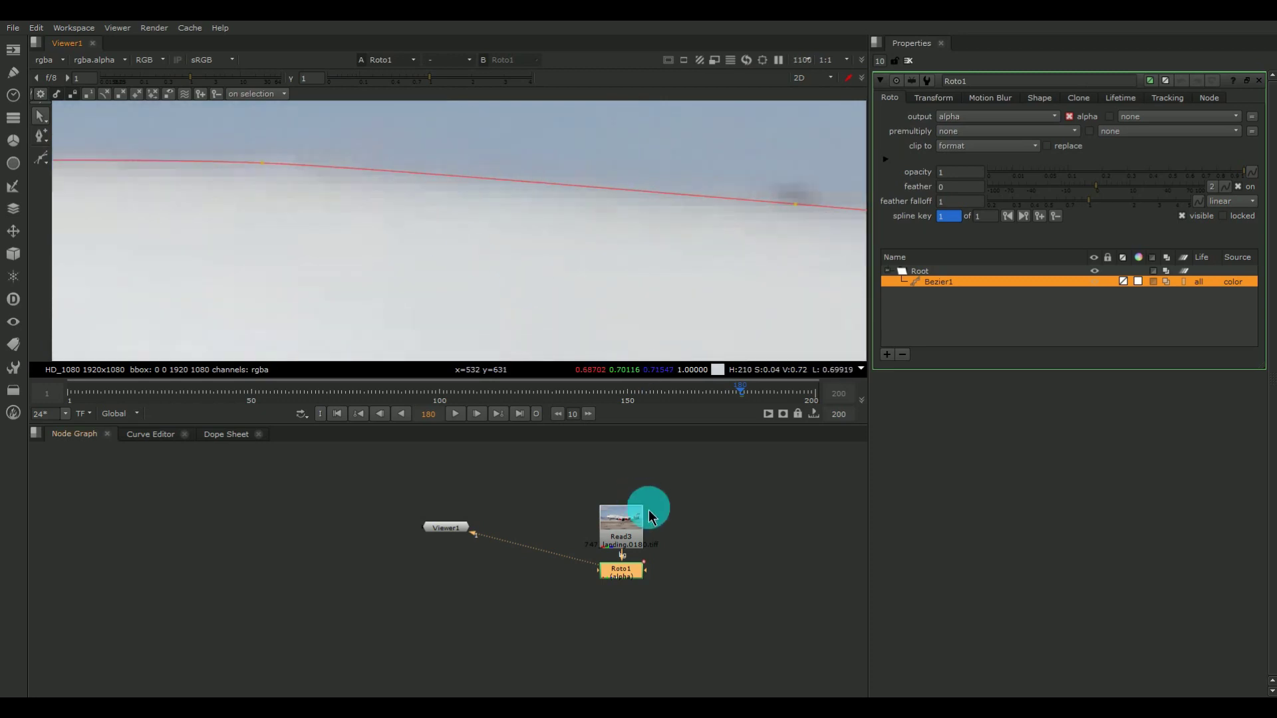
Step: Place the Roto1 node beside Read3 in the node graph and preview the matte's alpha channel in the viewer
drag(627, 583, 758, 537)
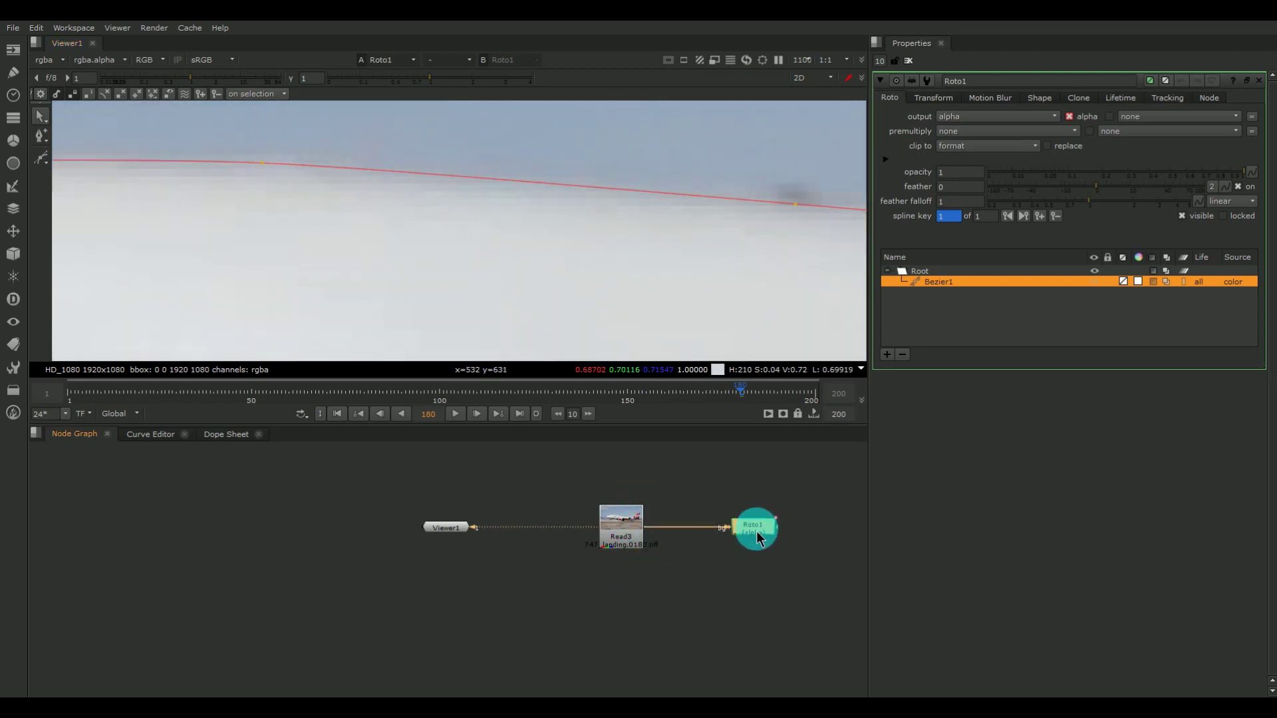
click(541, 201)
key(a)
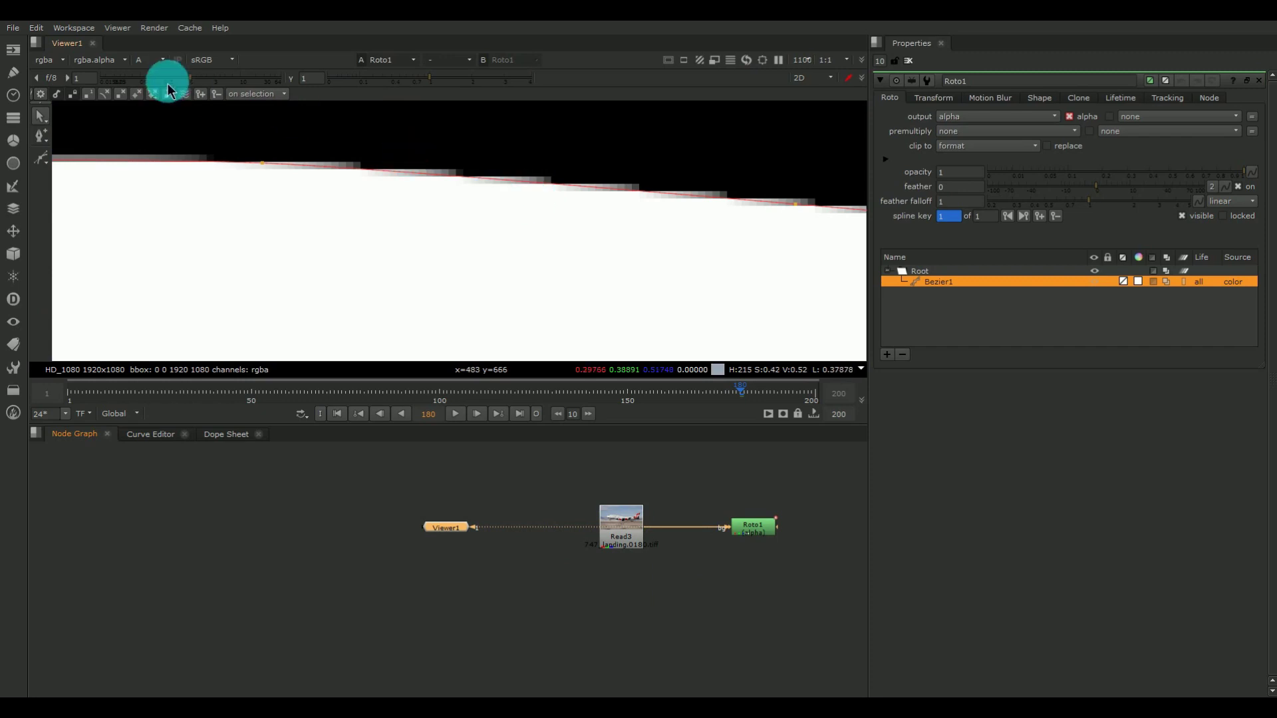
key(a)
Step: Preview the roto as a Matte overlay and set the viewer to display the Alpha channel
click(167, 63)
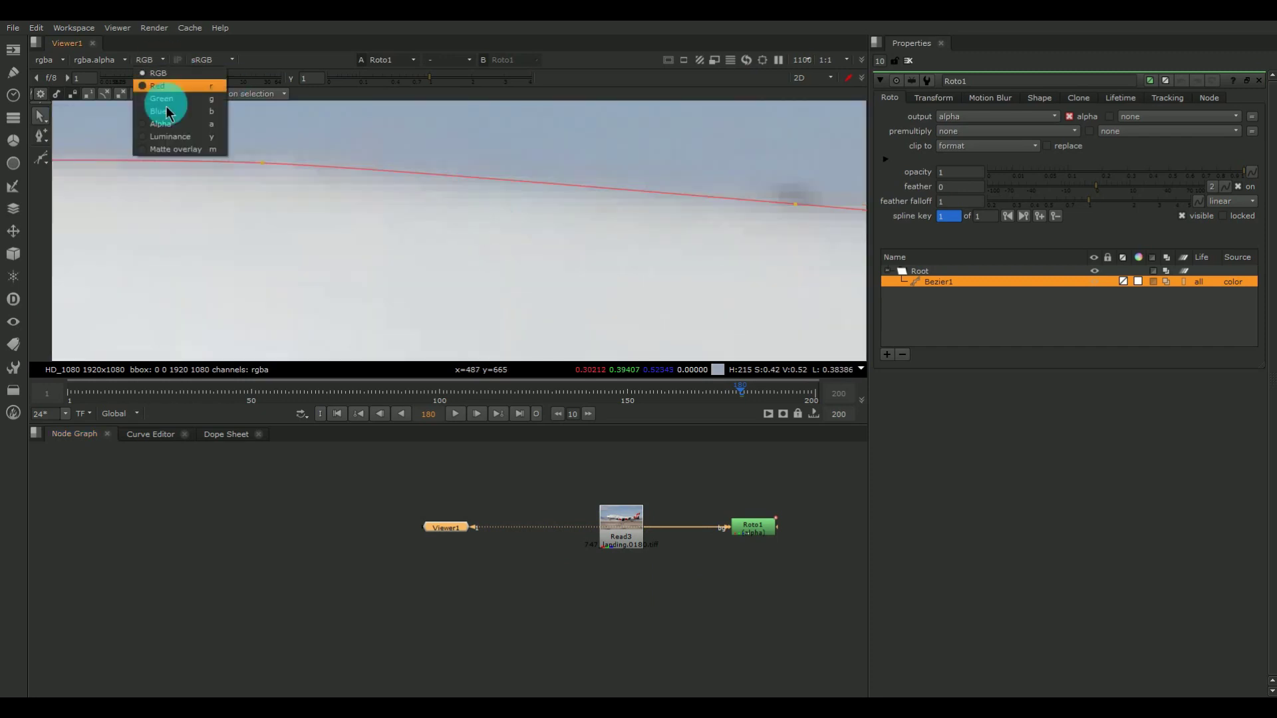
click(177, 142)
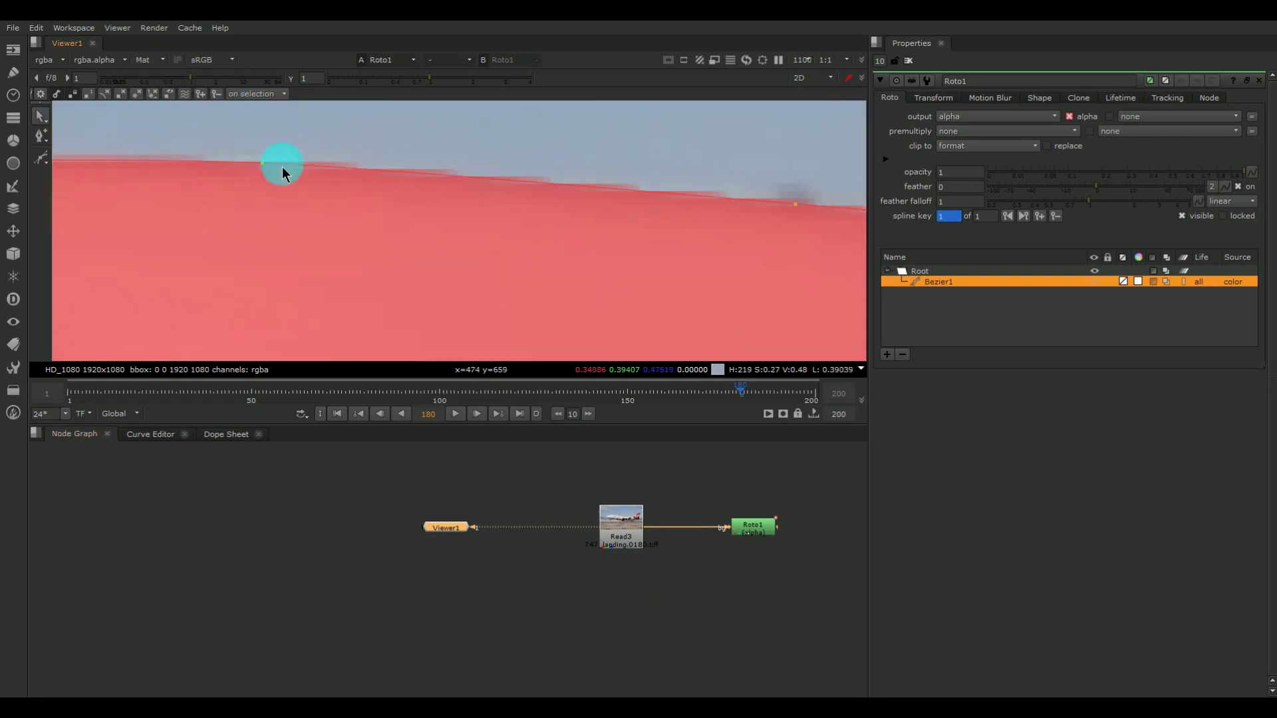
click(150, 72)
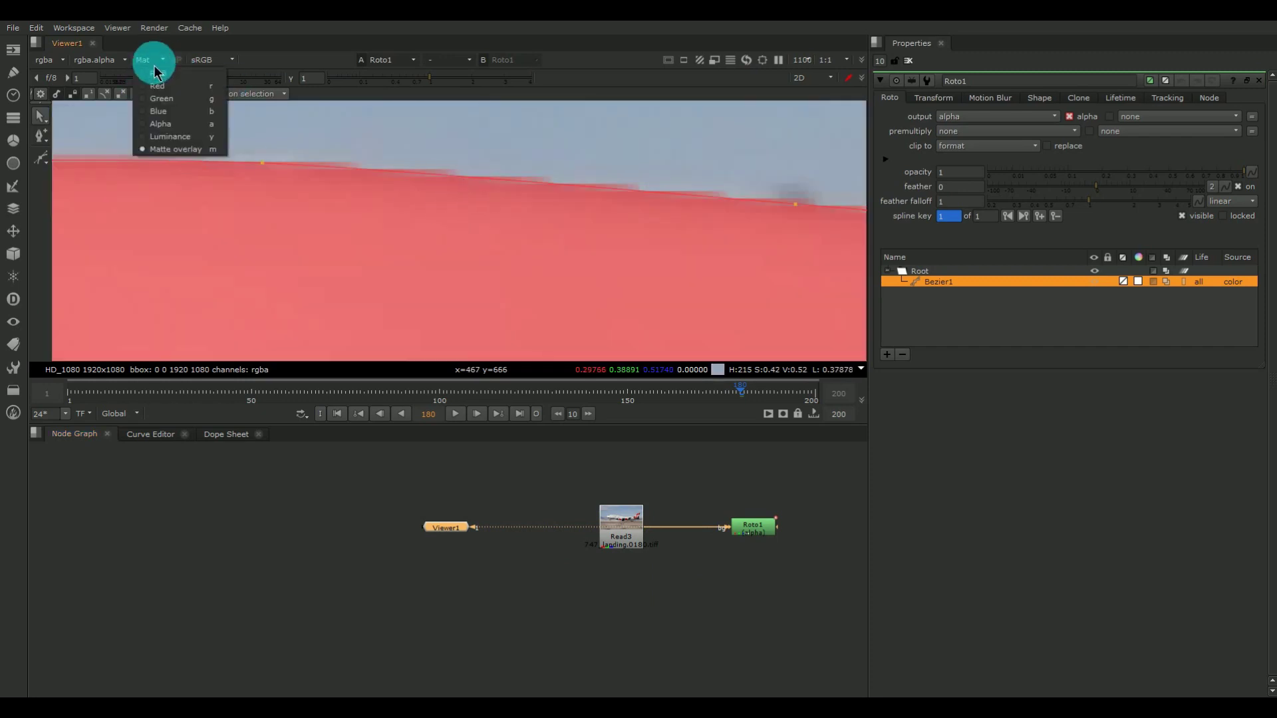
click(160, 124)
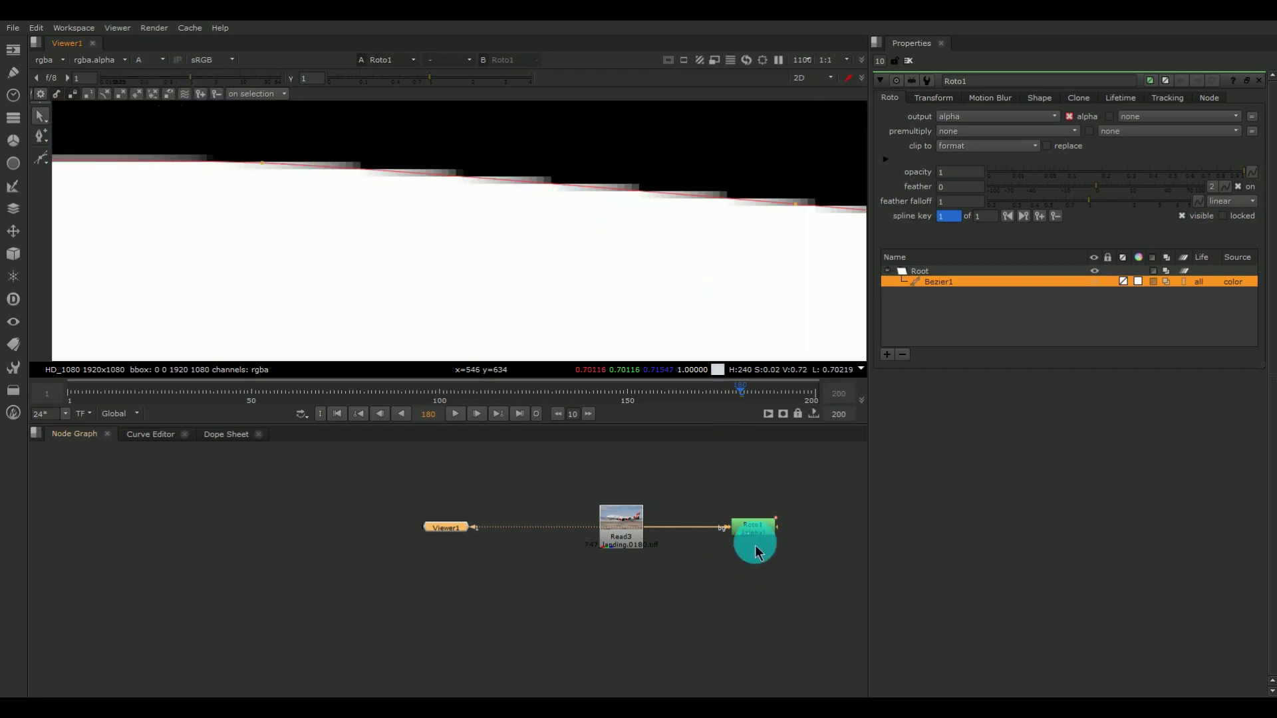
Step: Add a Blur node after Roto1, set its size to 13.2 and inspect the softened matte edge
click(760, 532)
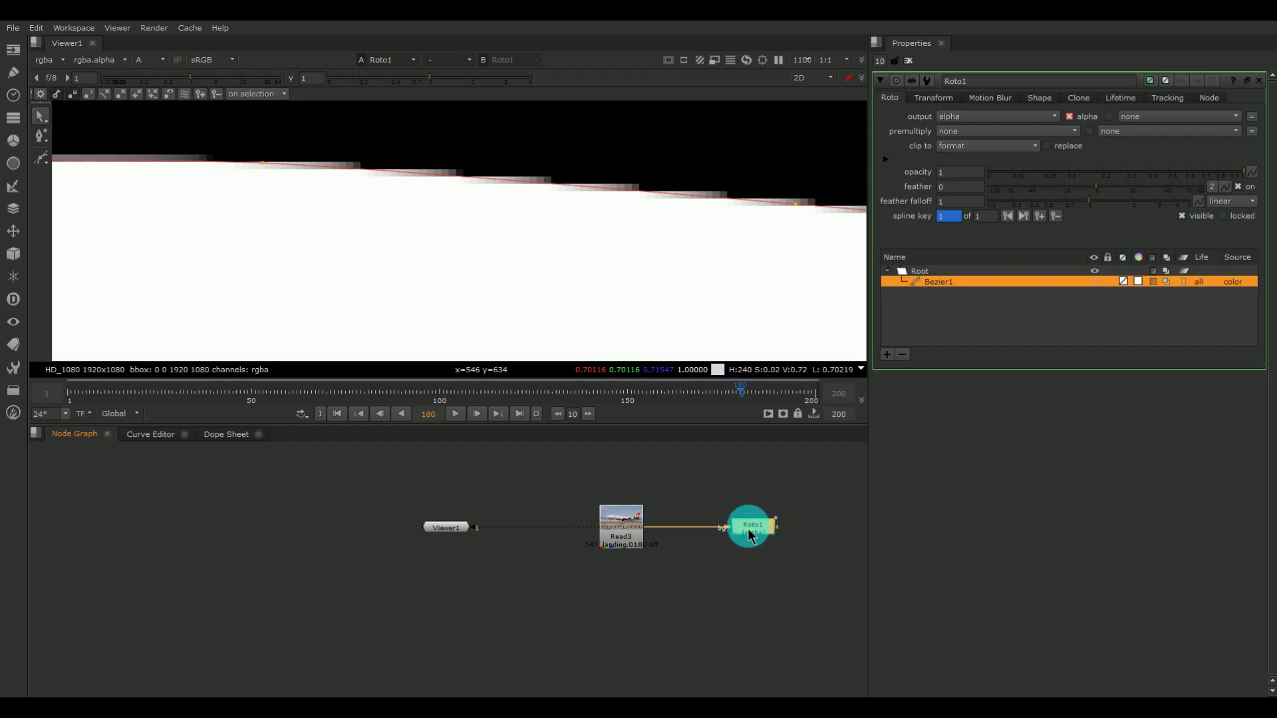
key(b)
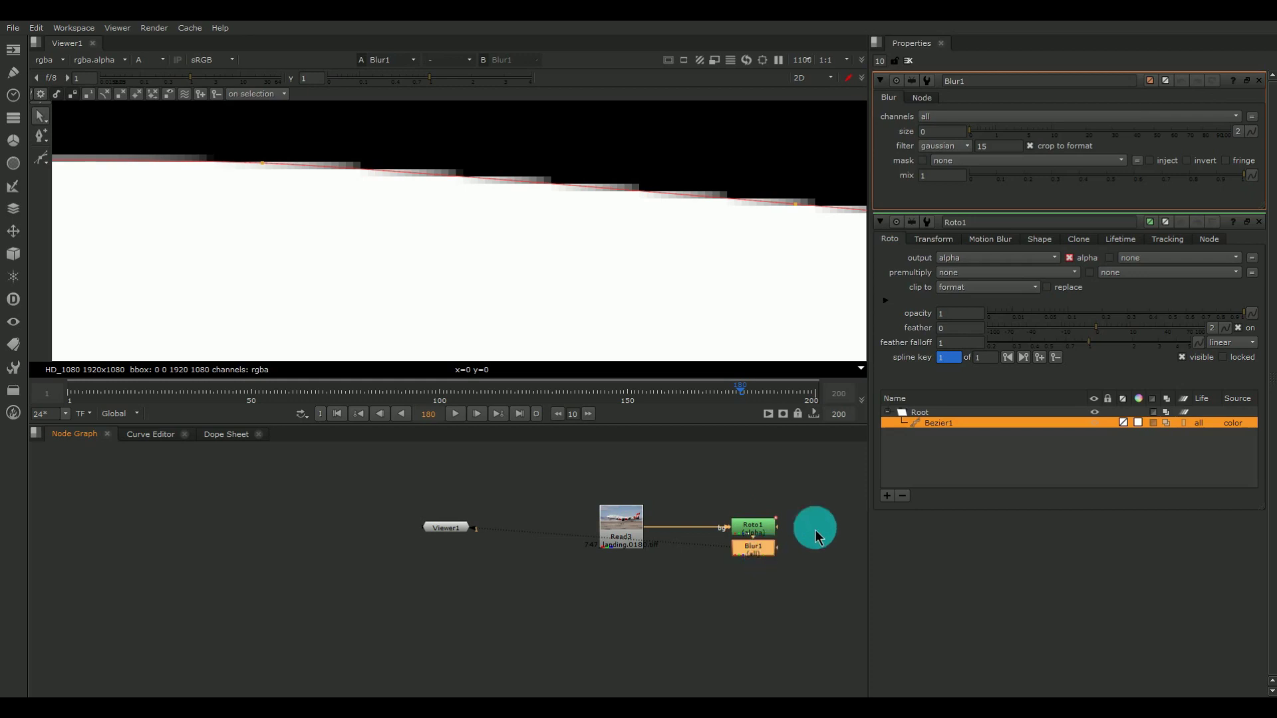
drag(971, 139, 1065, 140)
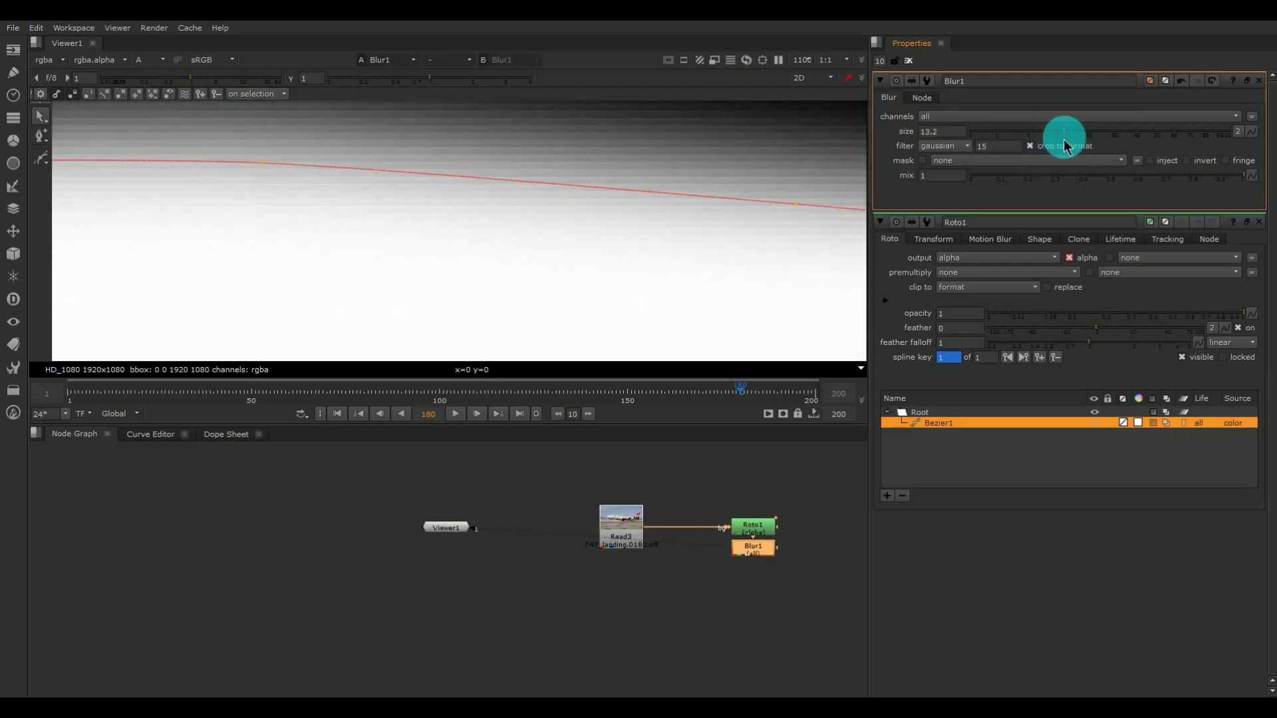
scroll(642, 207, down, 3)
scroll(613, 205, up, 2)
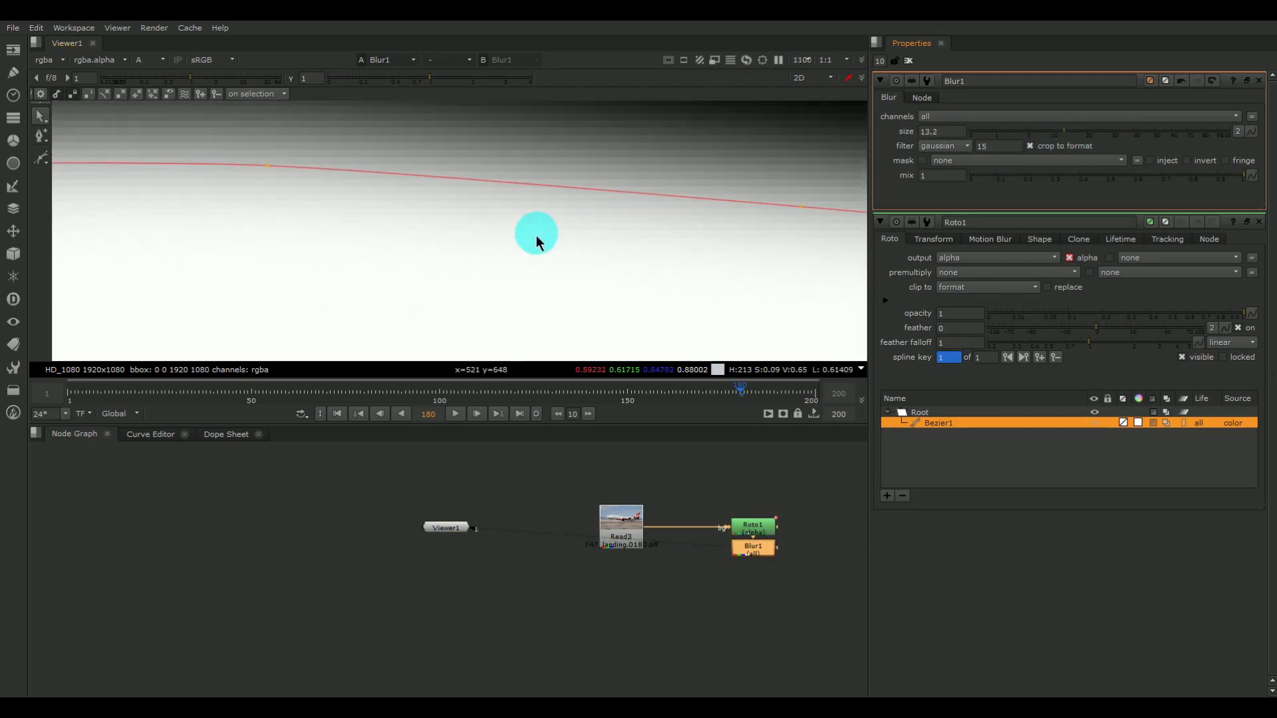
Step: Set the Blur node's size to 5 and inspect the matte edge falloff on both sides of the spline
click(958, 134)
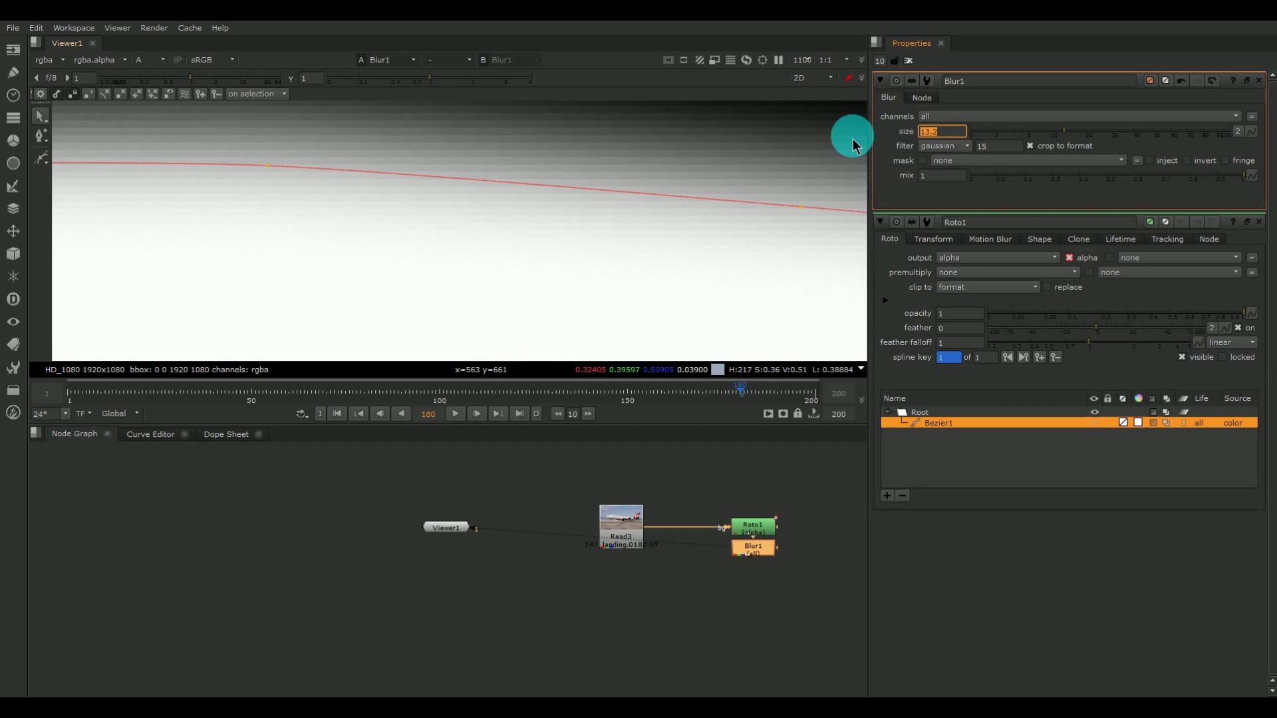
key(Return)
scroll(565, 220, up, 3)
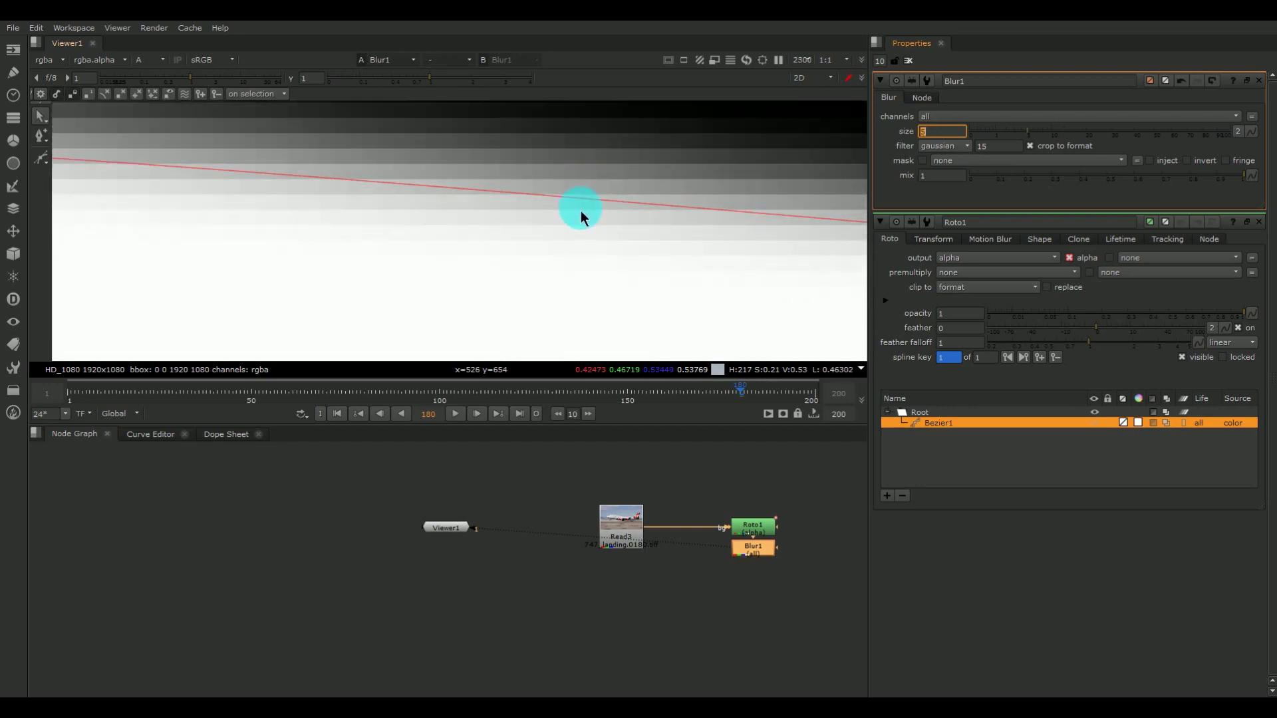
scroll(575, 234, down, 1)
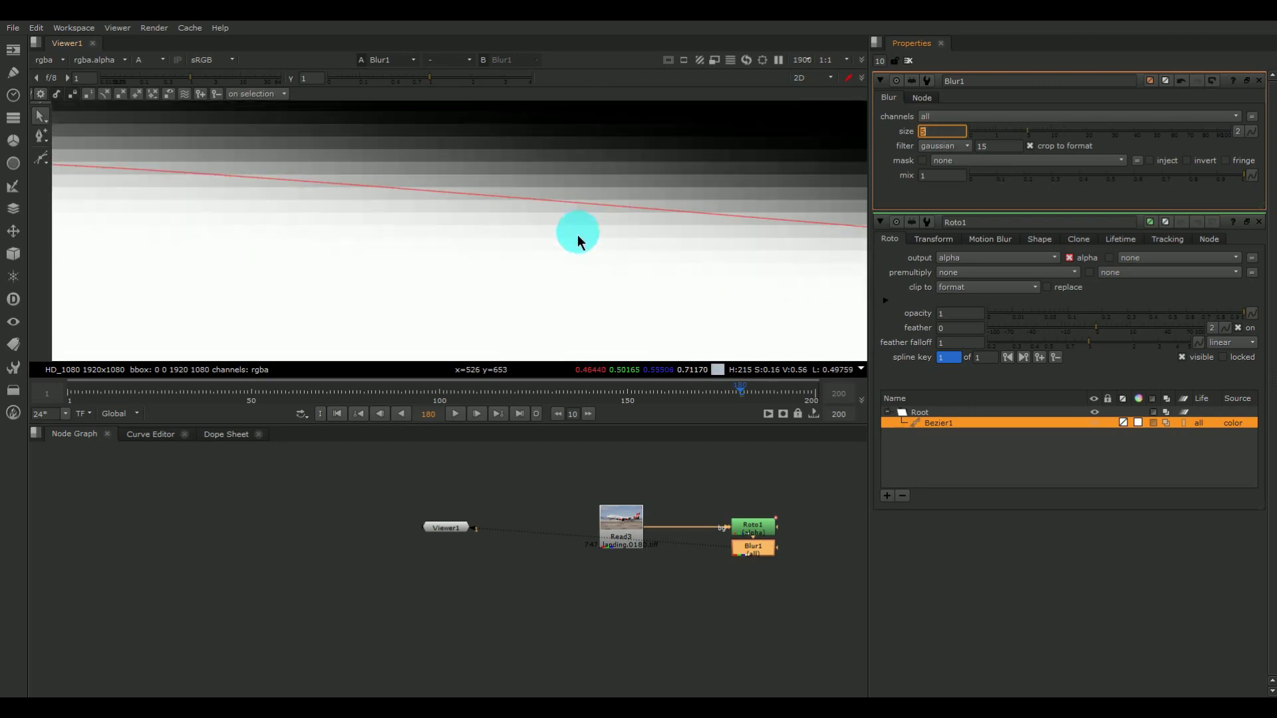
scroll(579, 241, down, 2)
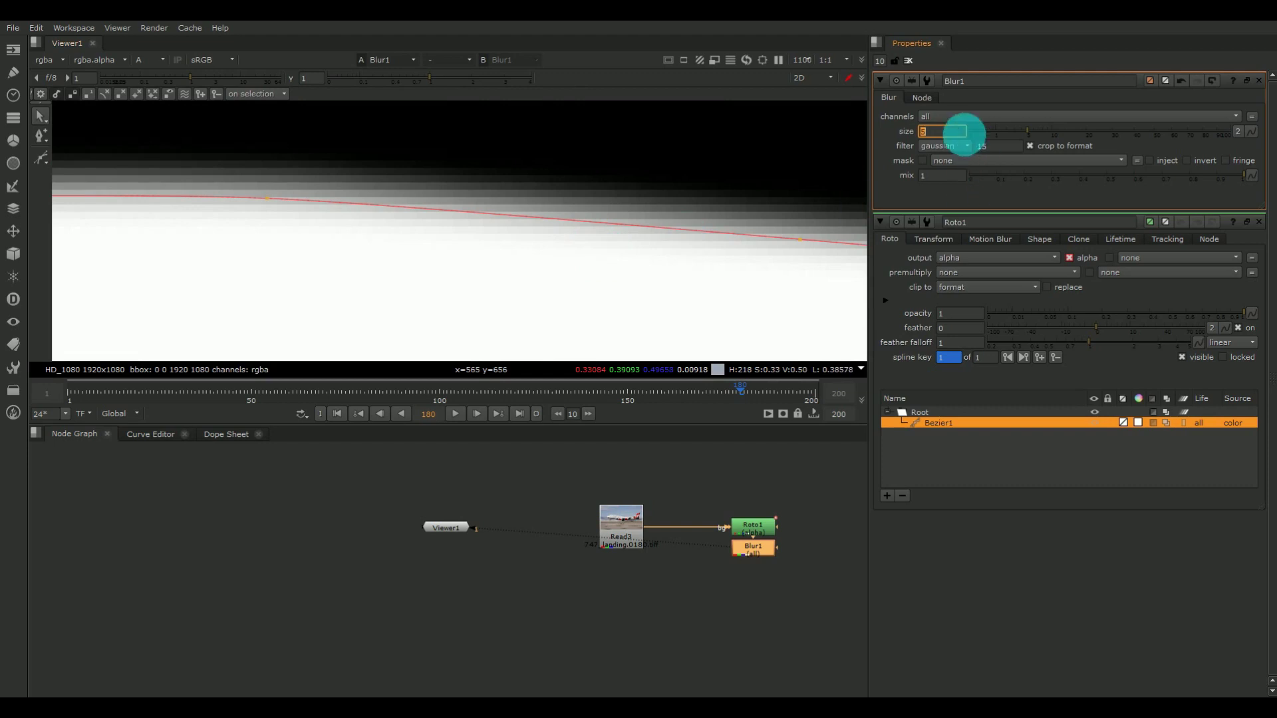
Step: Test a size of -5 on the Blur node before setting it to 5, and move the node further below Roto1
double_click(951, 135)
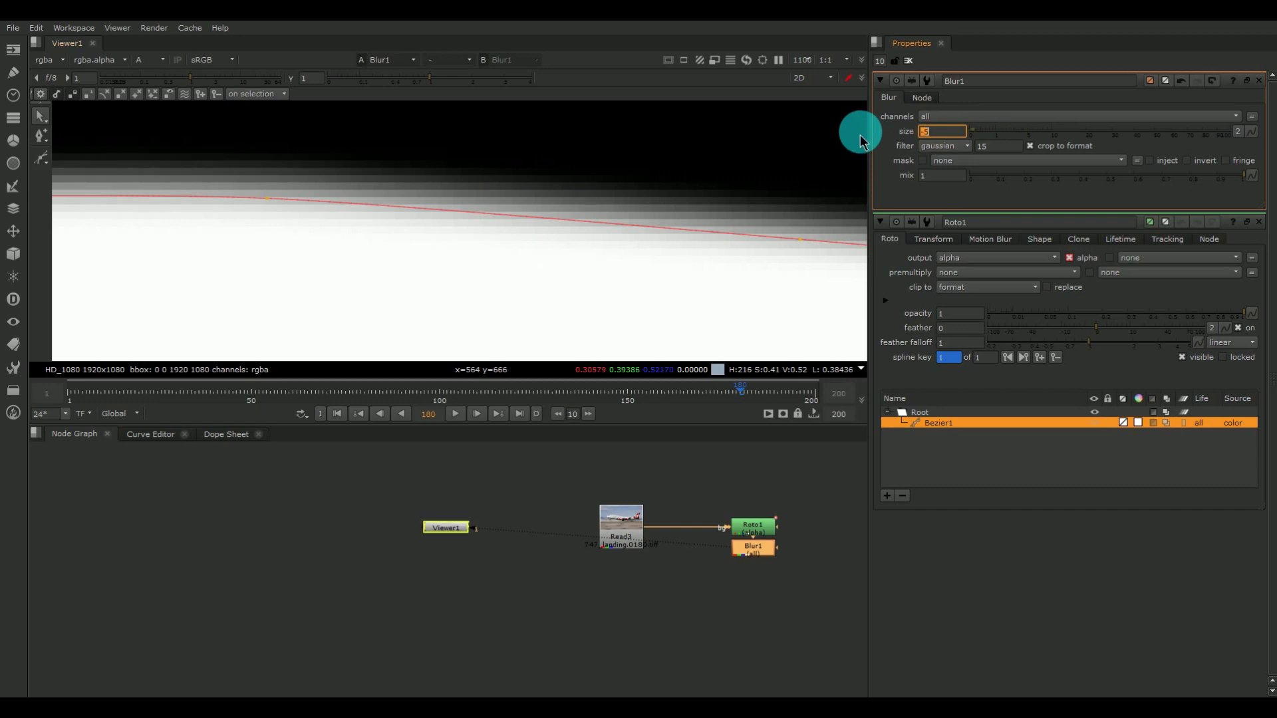
drag(1038, 137, 879, 139)
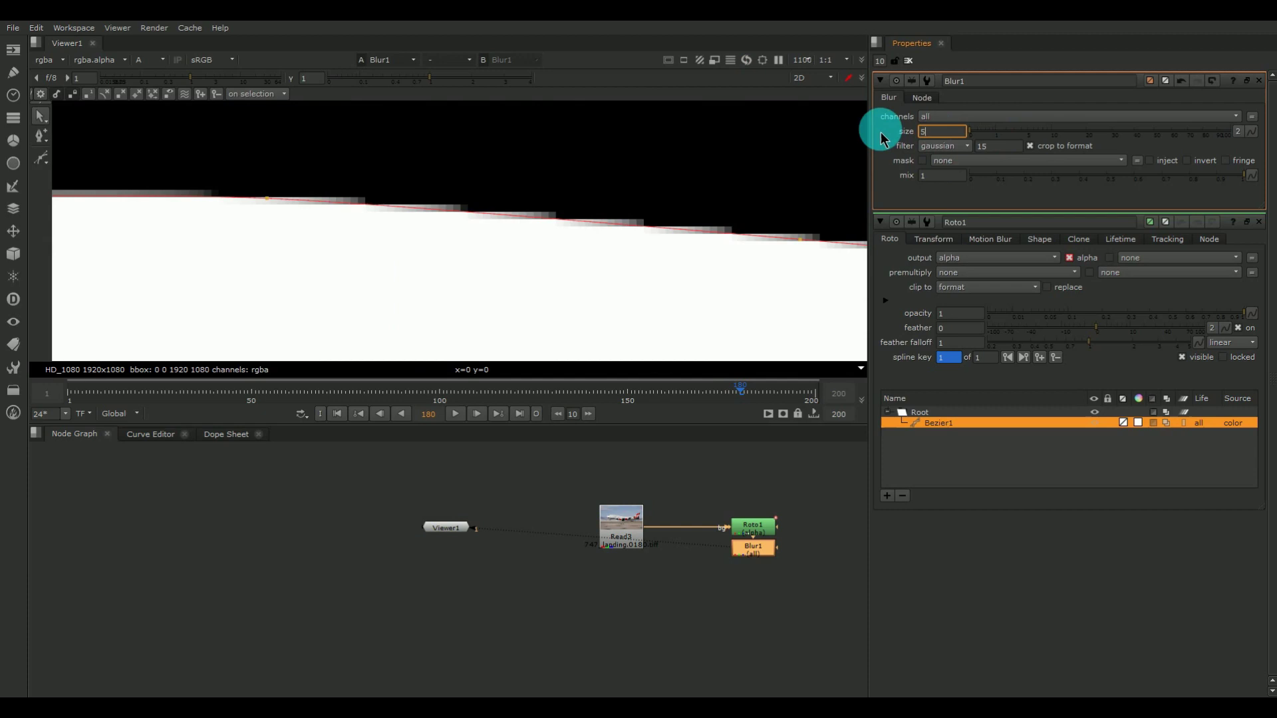
text(5)
key(Return)
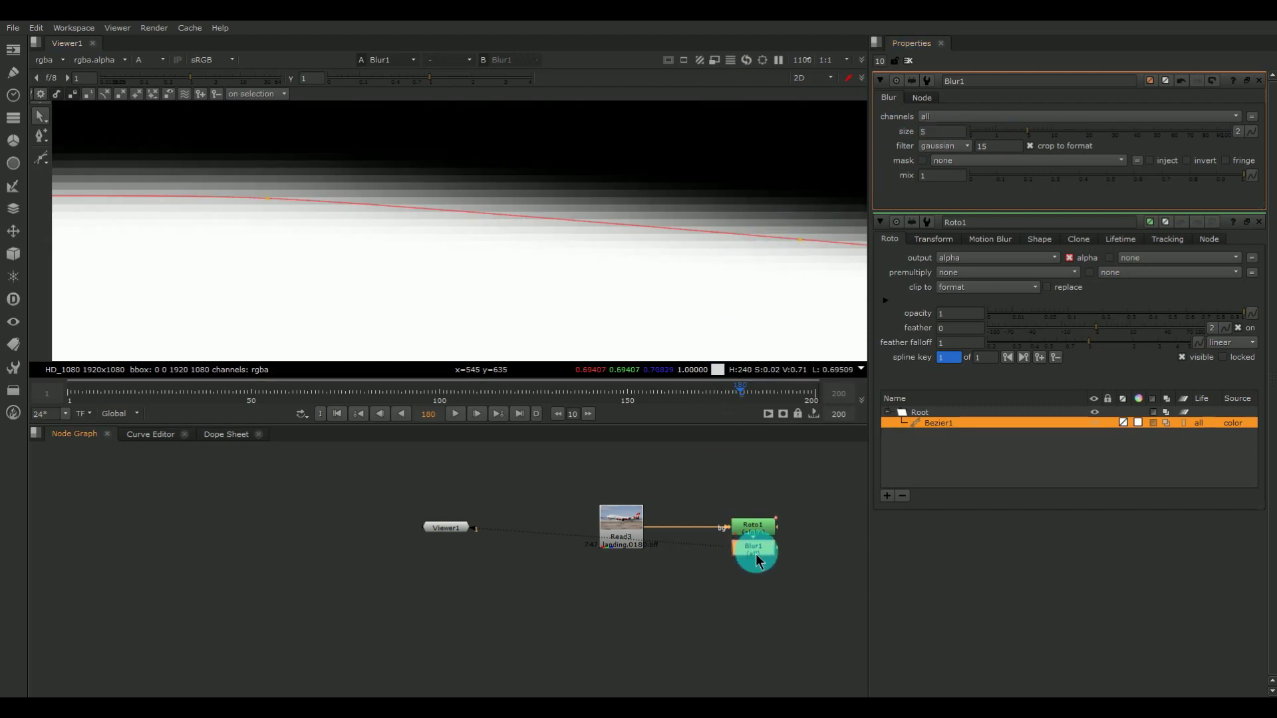
drag(757, 561, 757, 585)
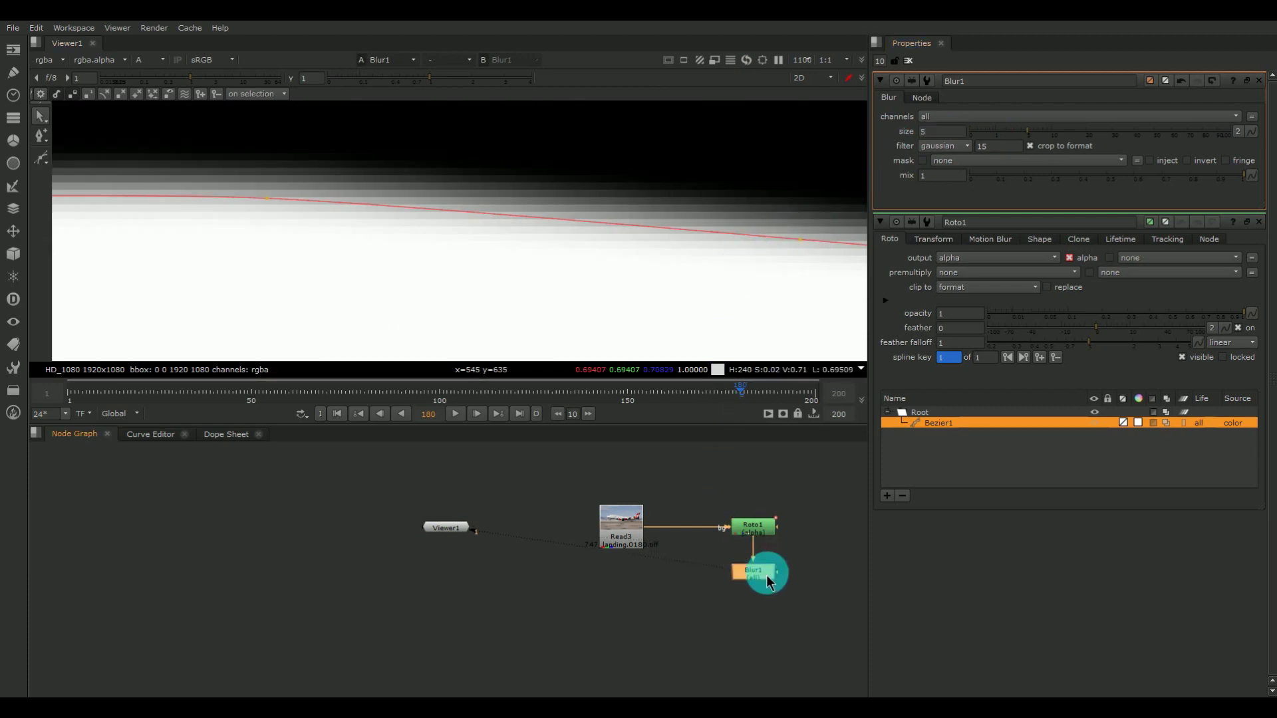
Step: Delete the Blur node and set the Roto1 shape's feather to -14.5, inspecting the inward edge falloff
key(Delete)
click(773, 532)
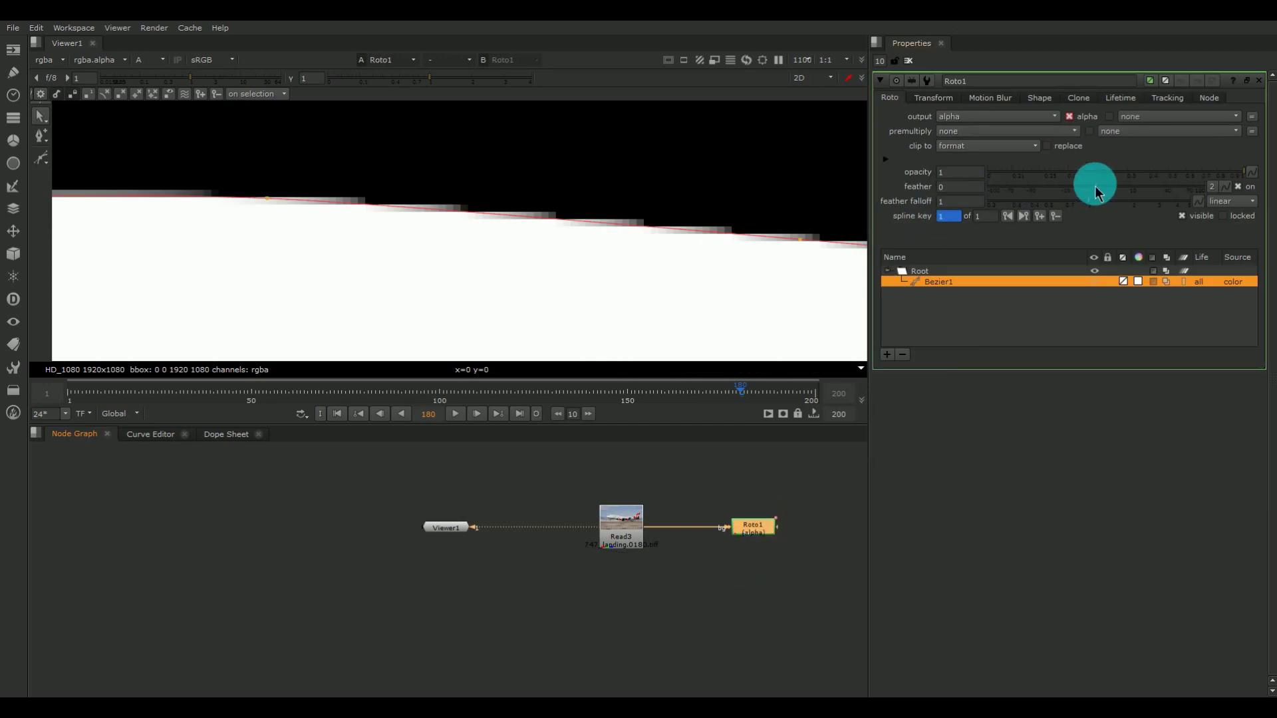
drag(1096, 193, 1058, 194)
scroll(657, 244, down, 2)
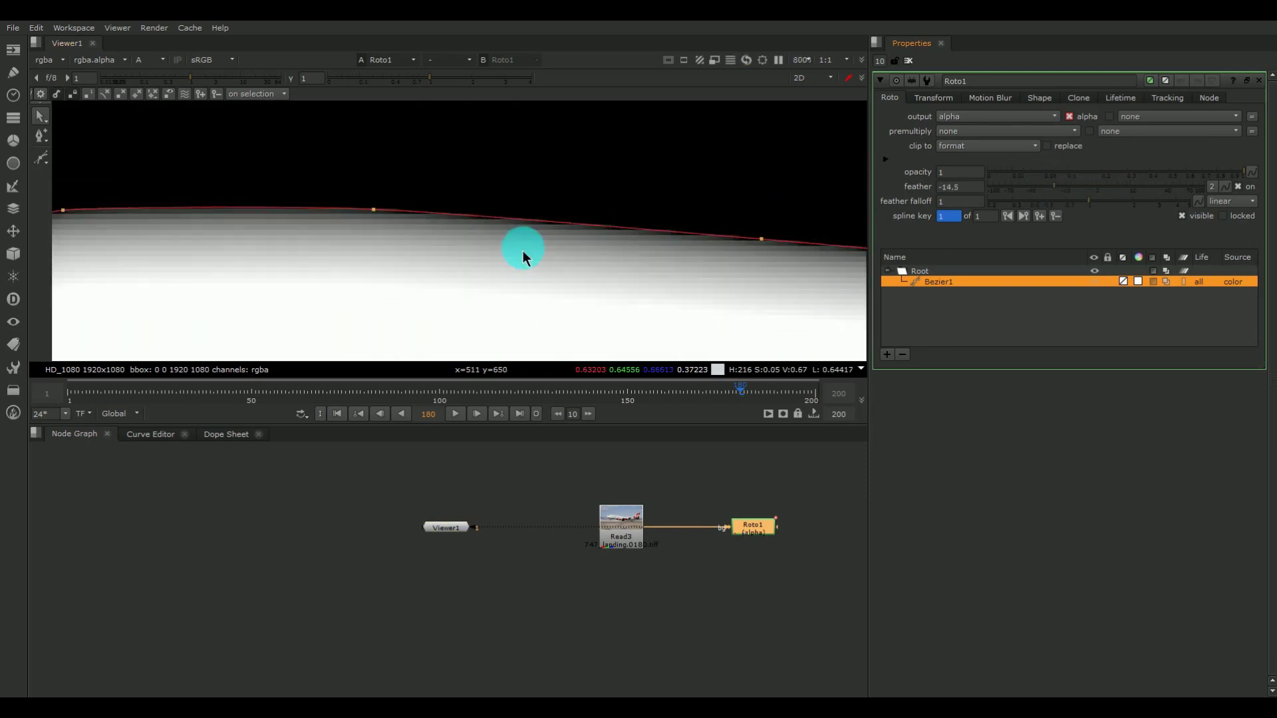
scroll(522, 256, down, 2)
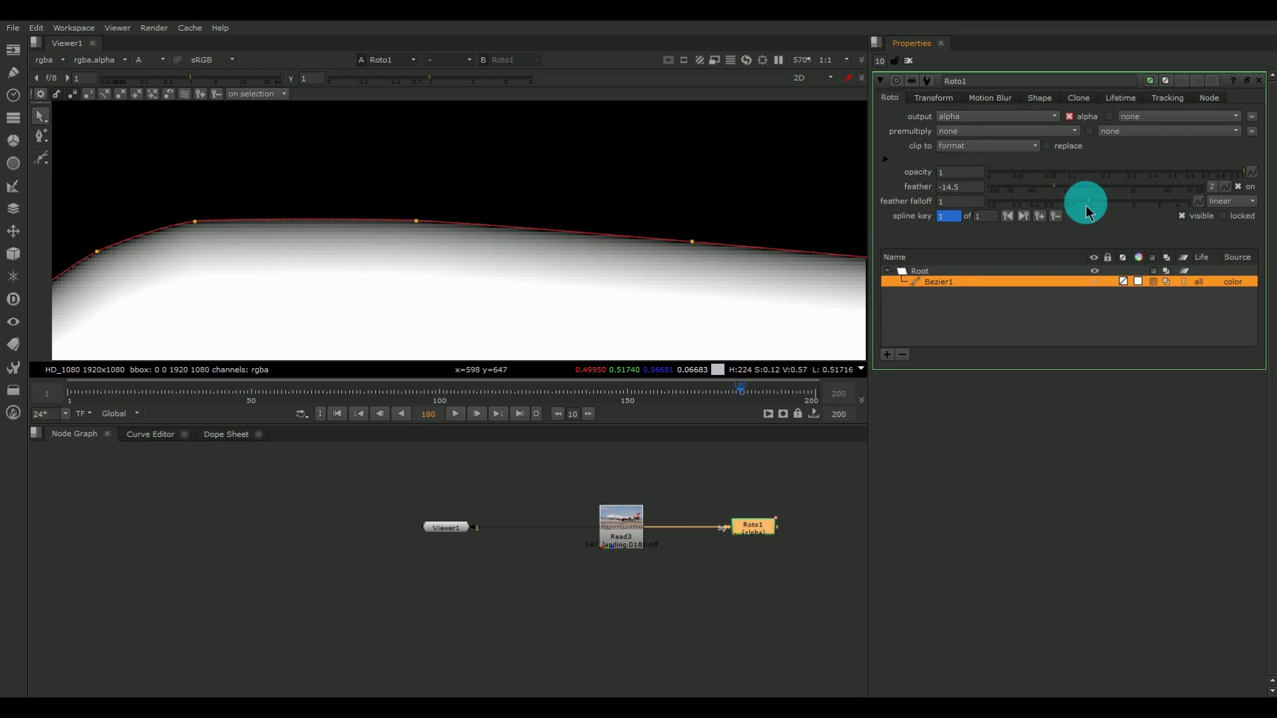
Step: Set the Roto1 shape's feather to -18 and feather falloff to 0.61, and view the matte with the overlay off
drag(1086, 212, 1047, 200)
scroll(705, 266, down, 3)
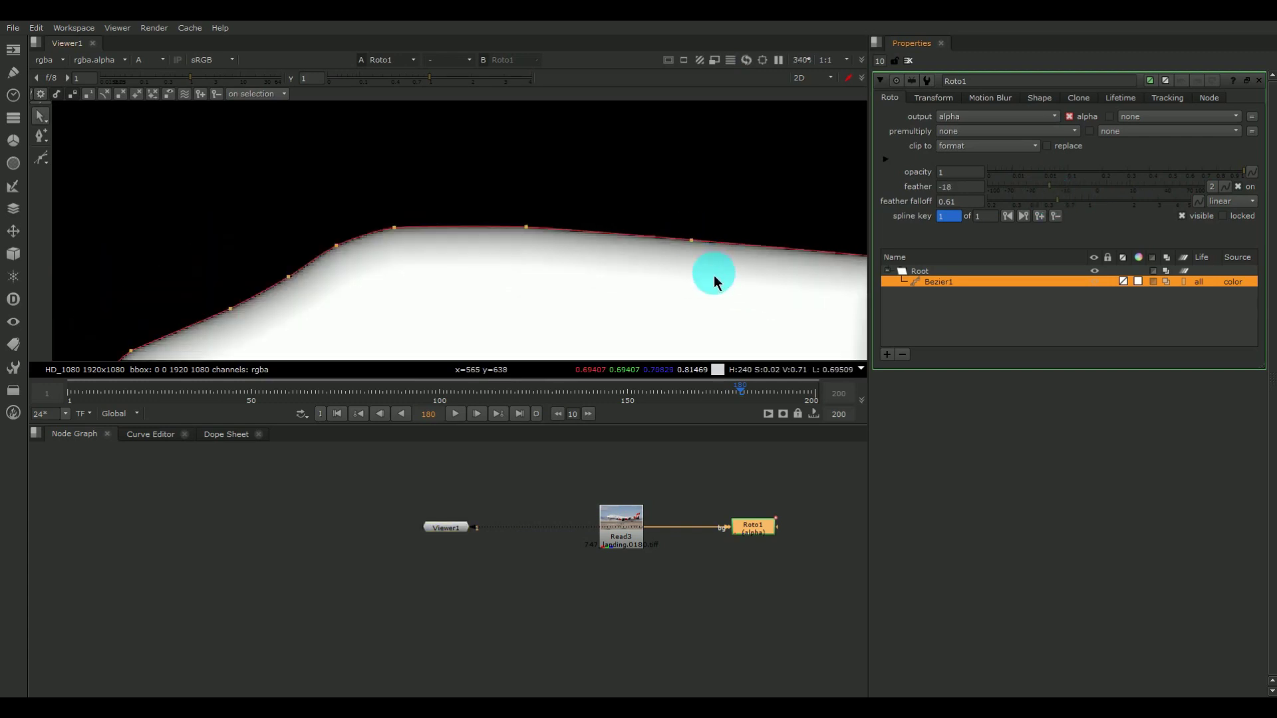
scroll(699, 279, down, 2)
key(o)
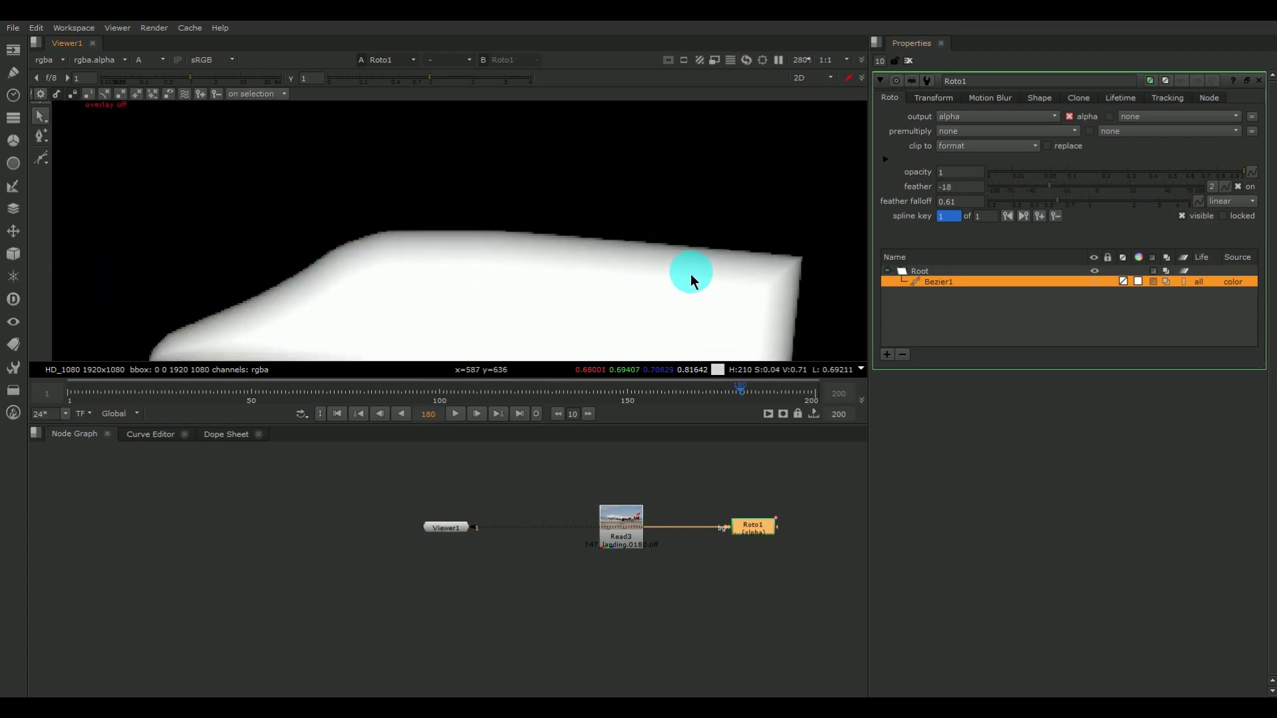
key(o)
Step: Duplicate Roto1 as an unconnected node and reset the copied Bezier's feather to 0 and feather falloff to 1
key(o)
click(808, 576)
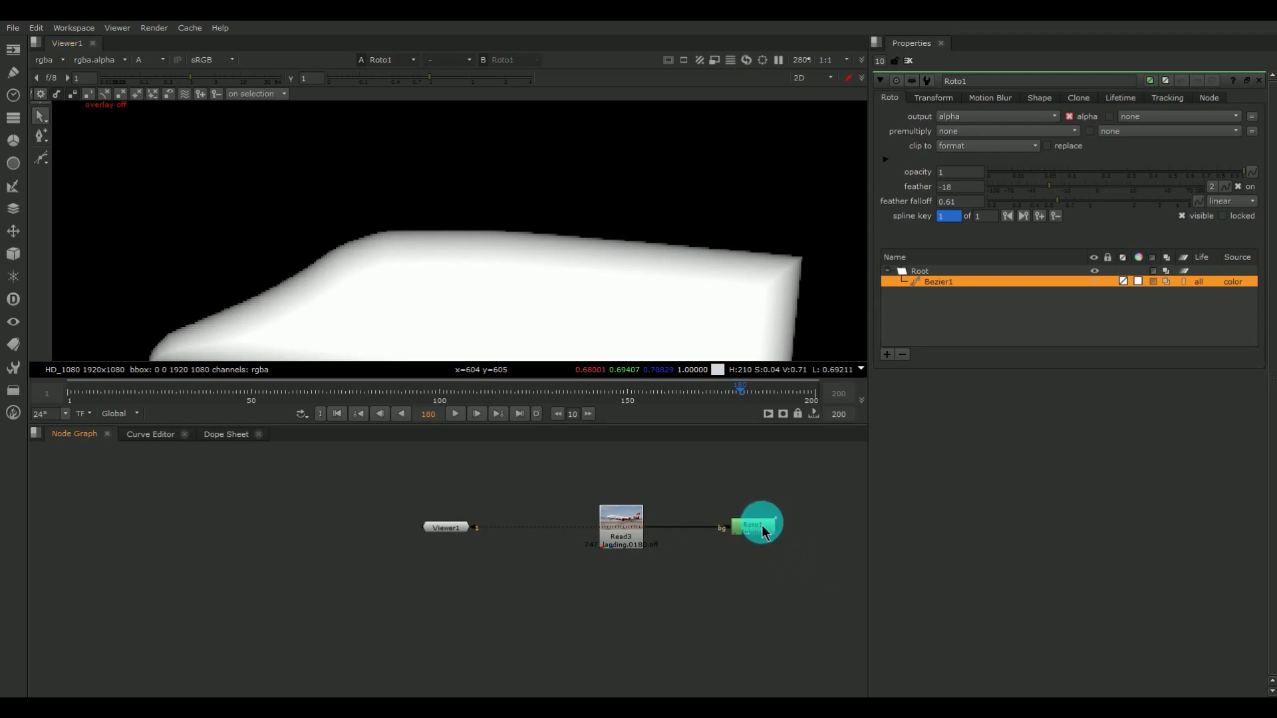
click(762, 526)
scroll(709, 549, down, 2)
middle_drag(685, 565, 609, 552)
key(o)
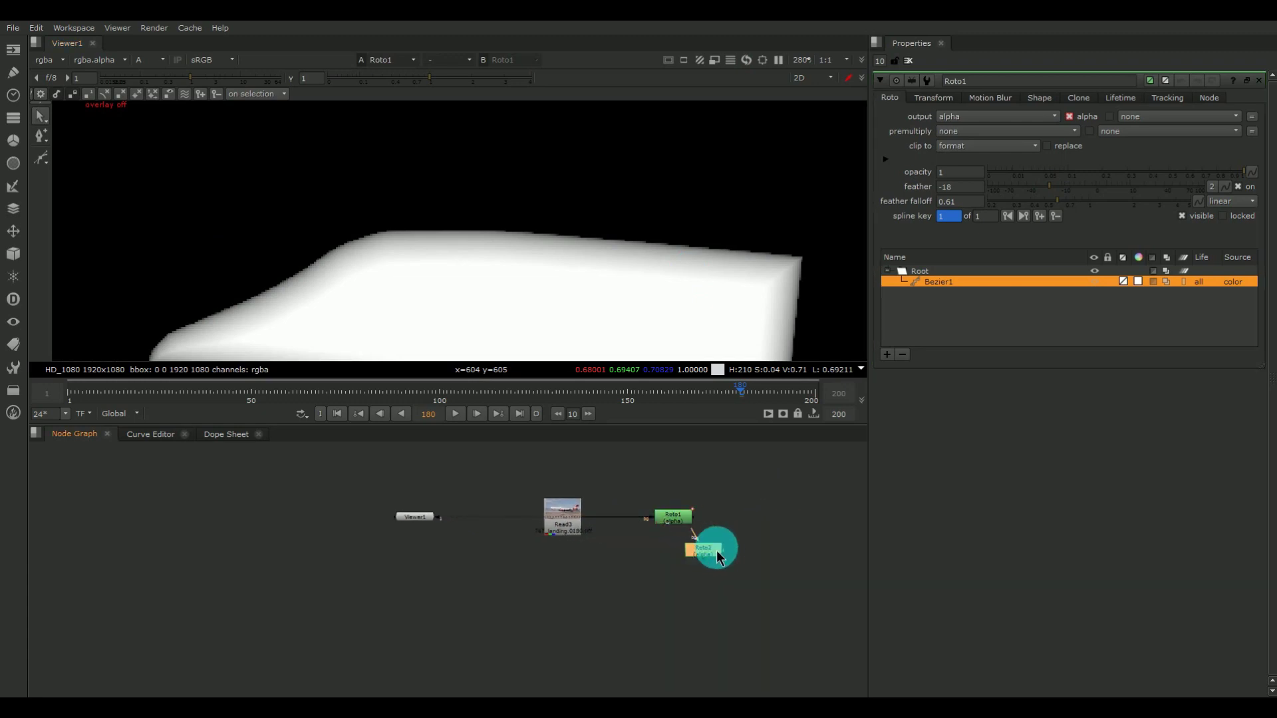
drag(717, 550, 762, 540)
double_click(757, 543)
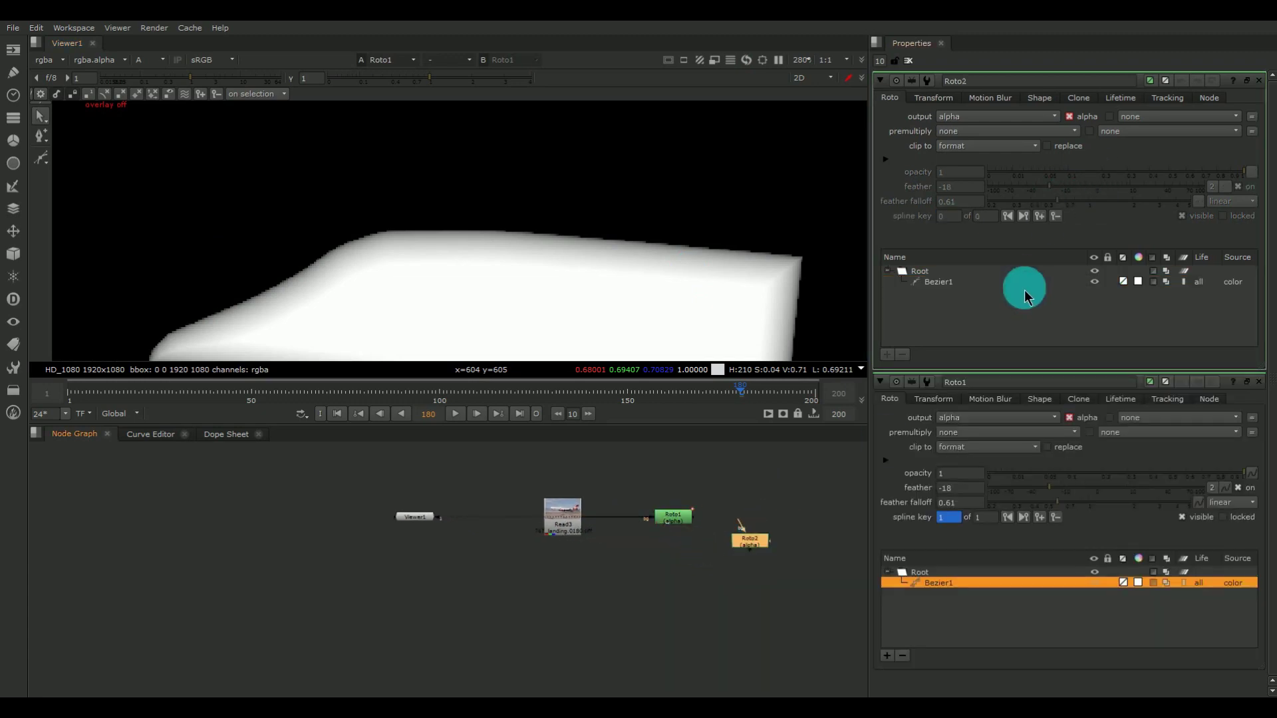
click(962, 281)
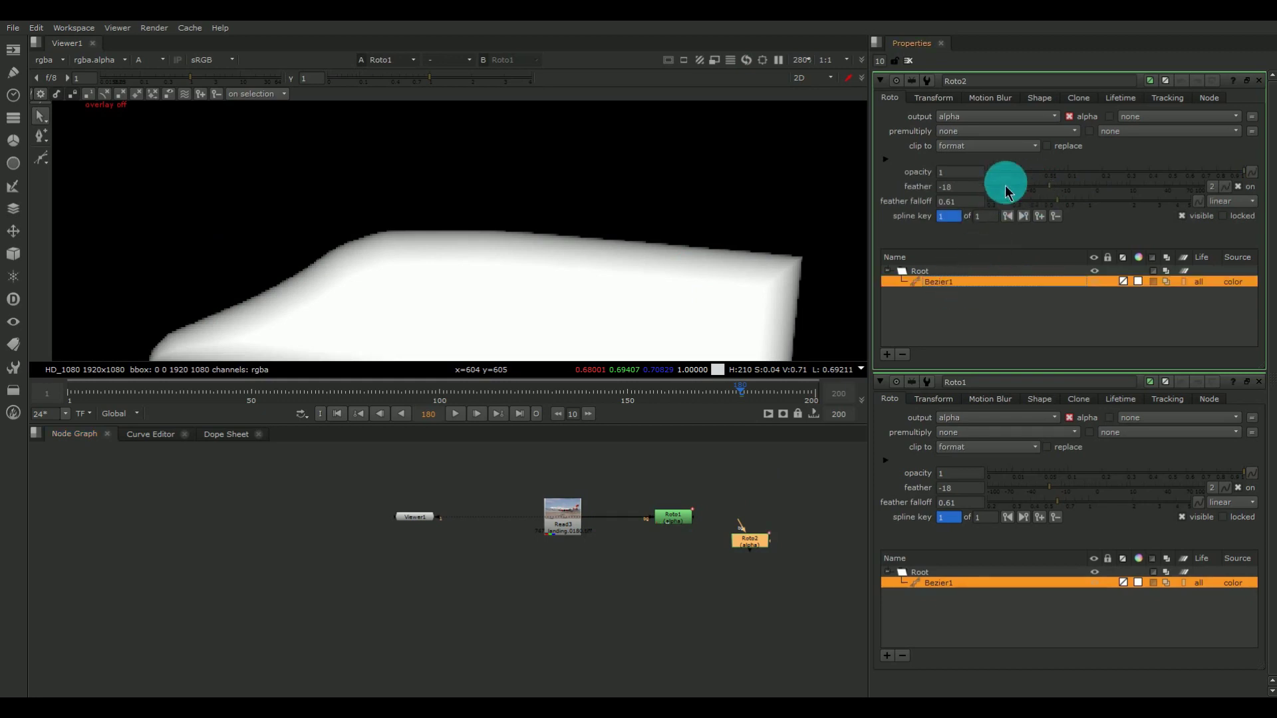
drag(760, 545, 779, 540)
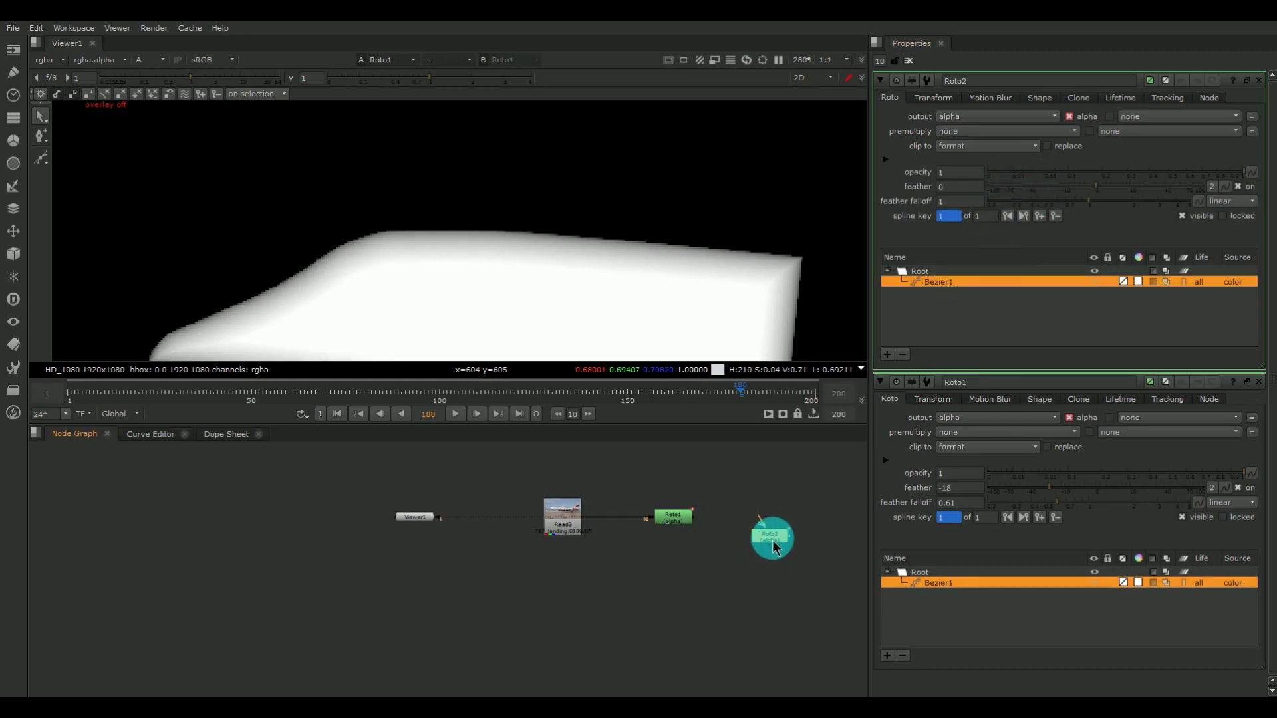
Step: Connect the duplicated Roto2 to Read3, place it between Read3 and the viewer node, and display its alpha in the viewer
key(1)
click(771, 544)
key(1)
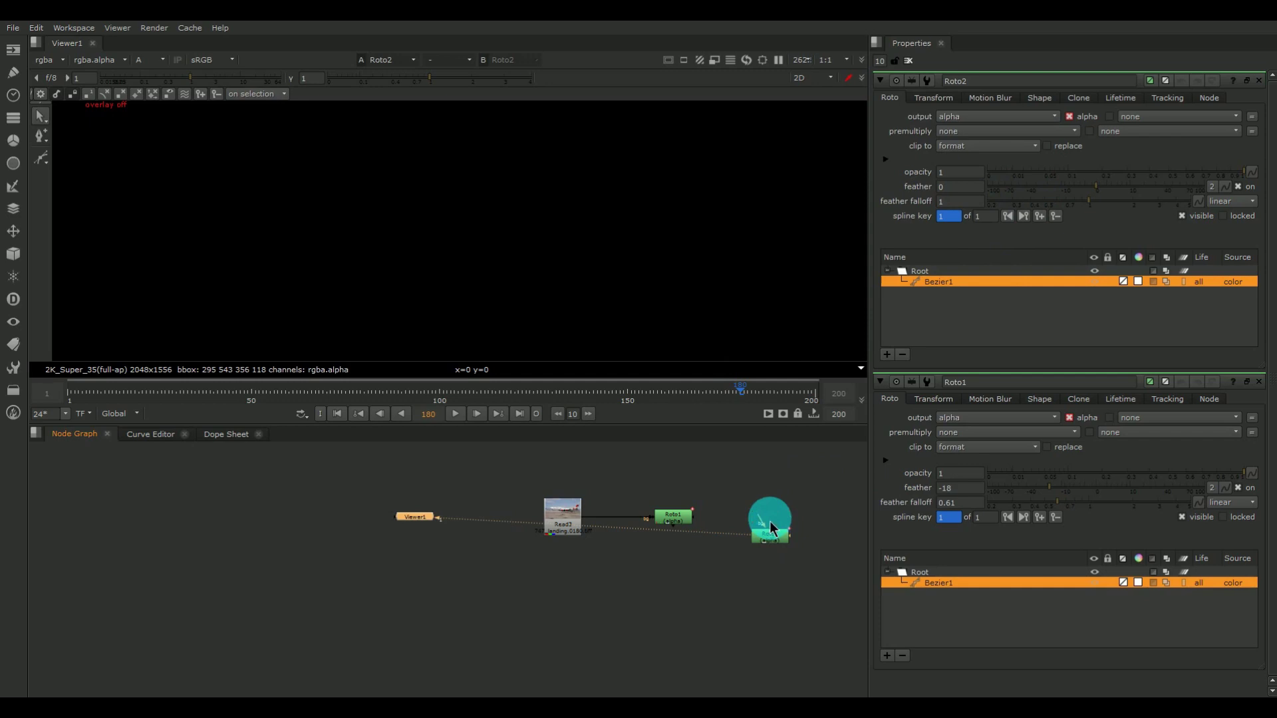
key(a)
drag(580, 531, 580, 531)
drag(762, 537, 507, 565)
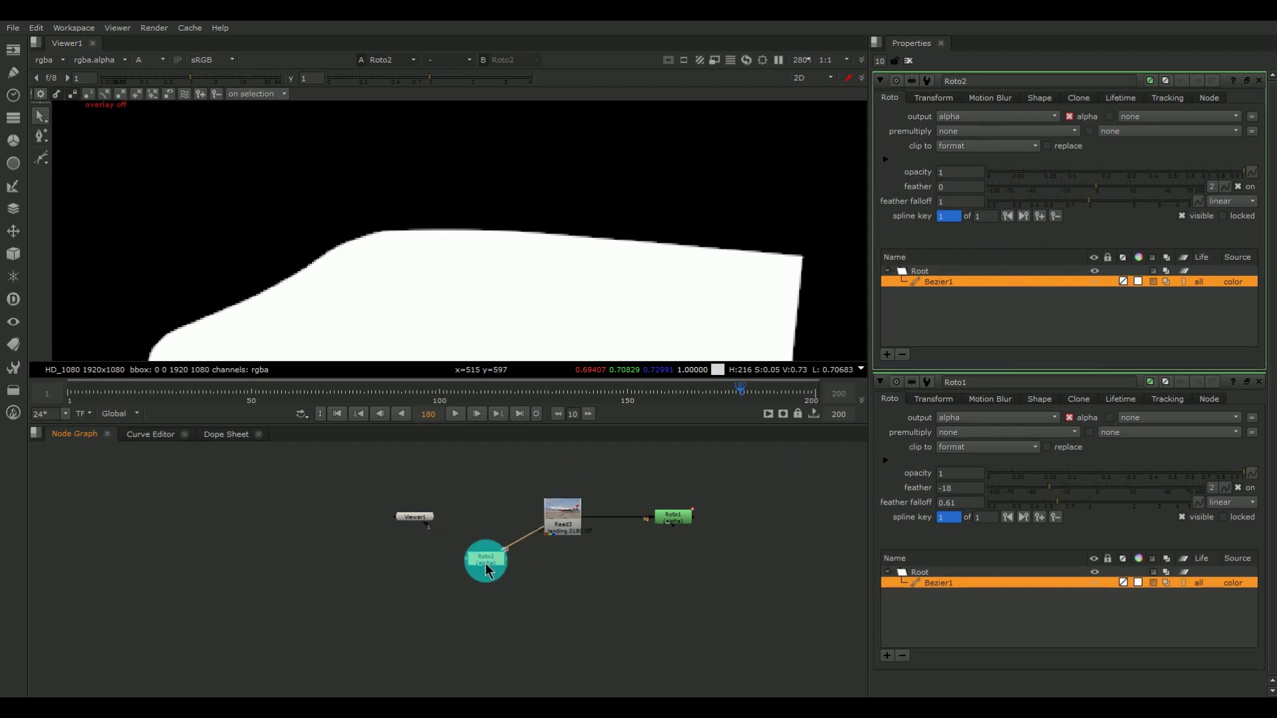
Step: Add a Blur node below Roto2, set its size to 15 and inspect the blurred edge
key(b)
drag(490, 569, 499, 529)
click(486, 589)
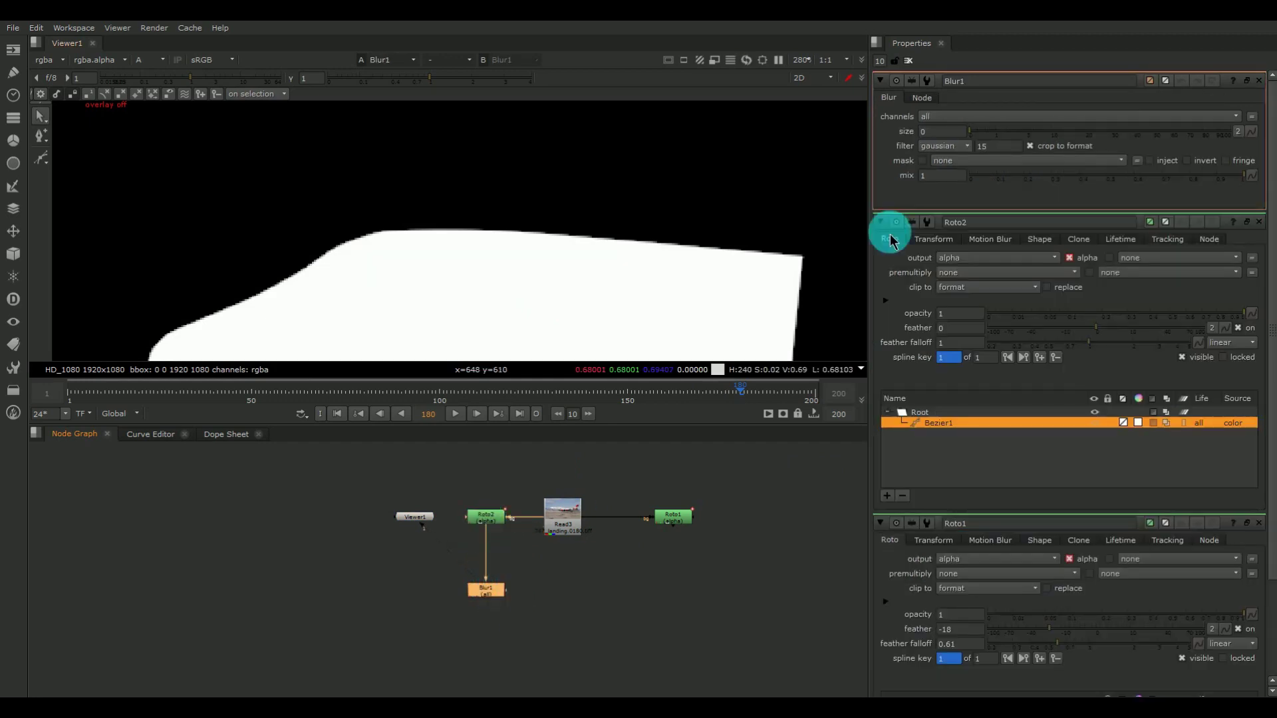
click(938, 131)
text(15)
key(Return)
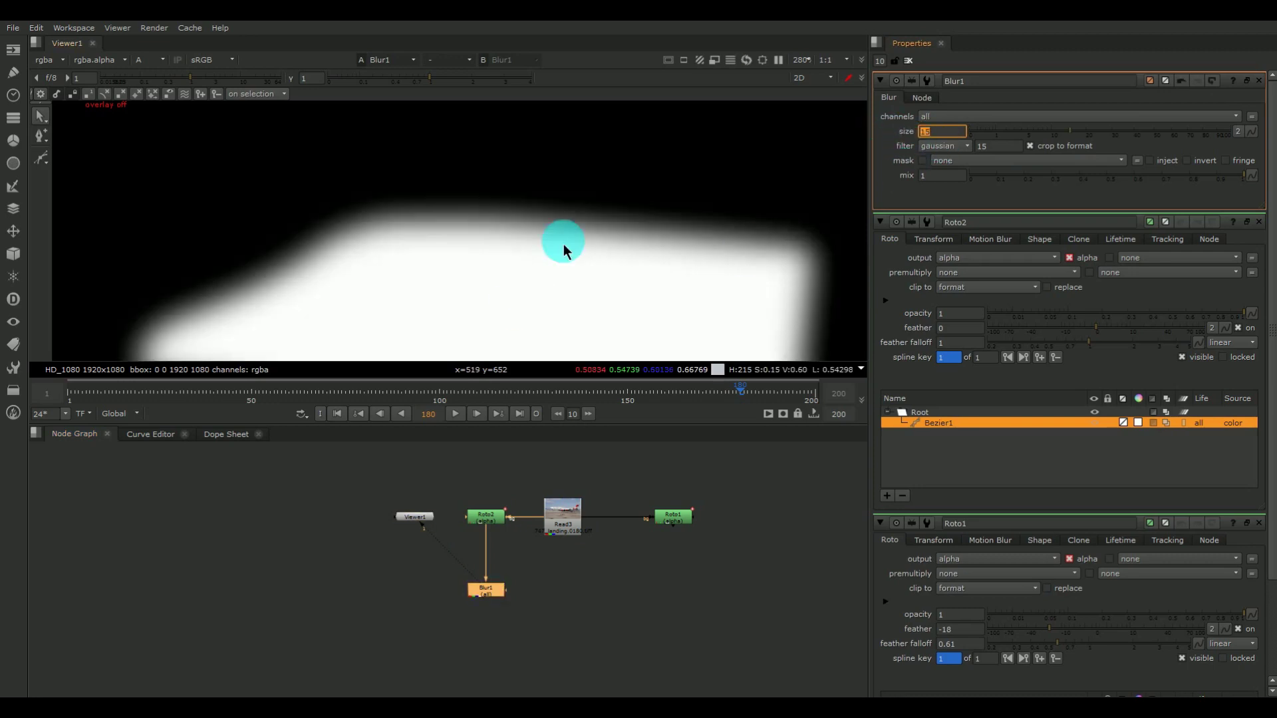
scroll(569, 272, up, 3)
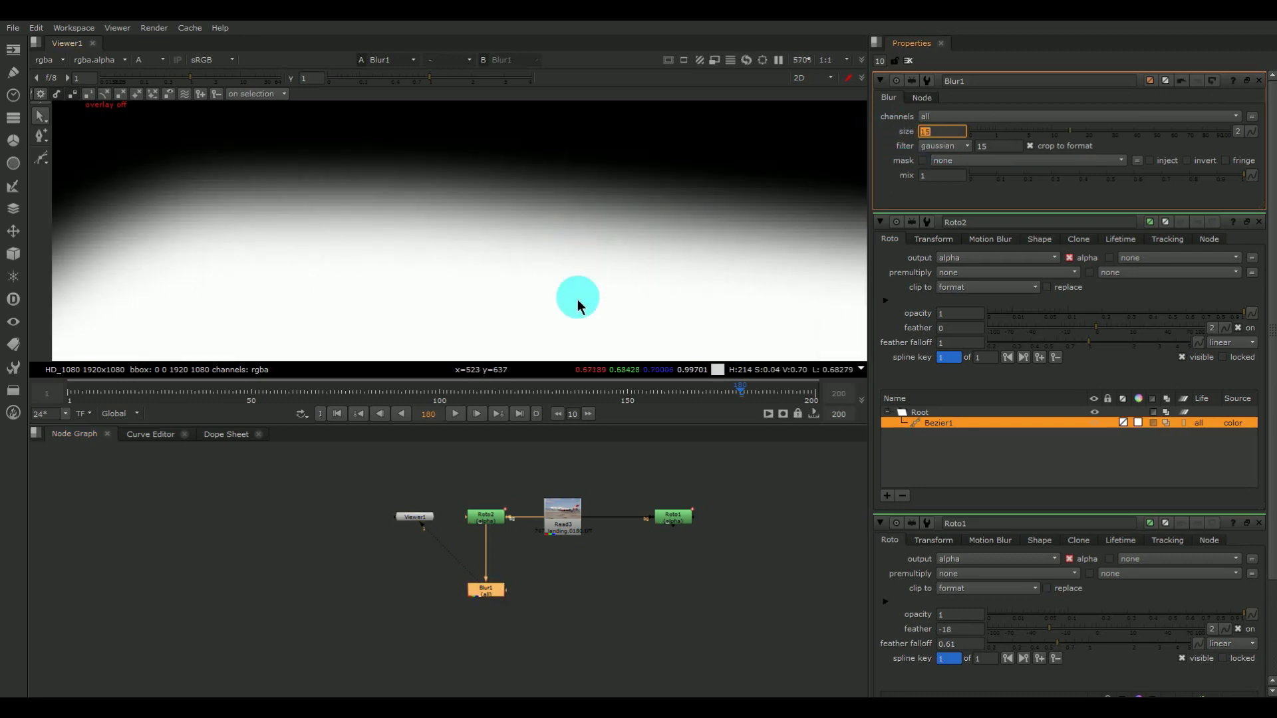
Step: Duplicate the Blur node as a second branch from Roto2 and view both blur outputs
drag(485, 590, 498, 515)
click(510, 589)
click(515, 586)
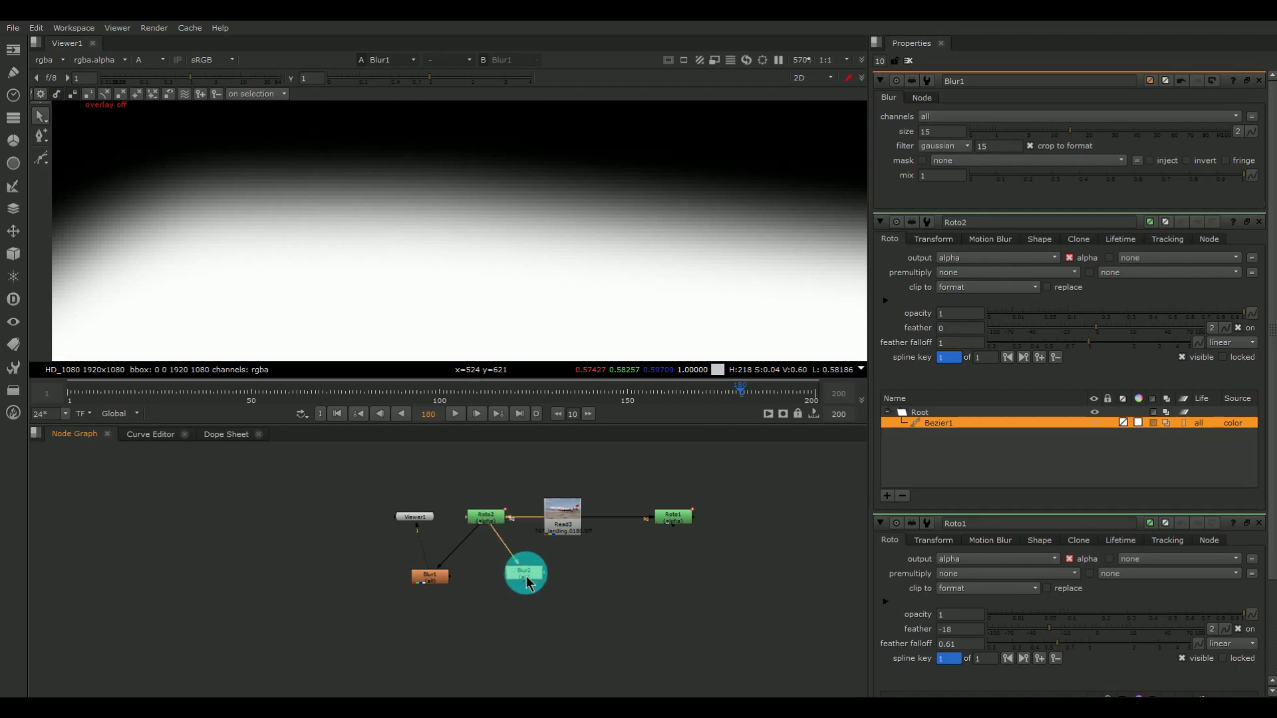
key(1)
click(430, 578)
key(1)
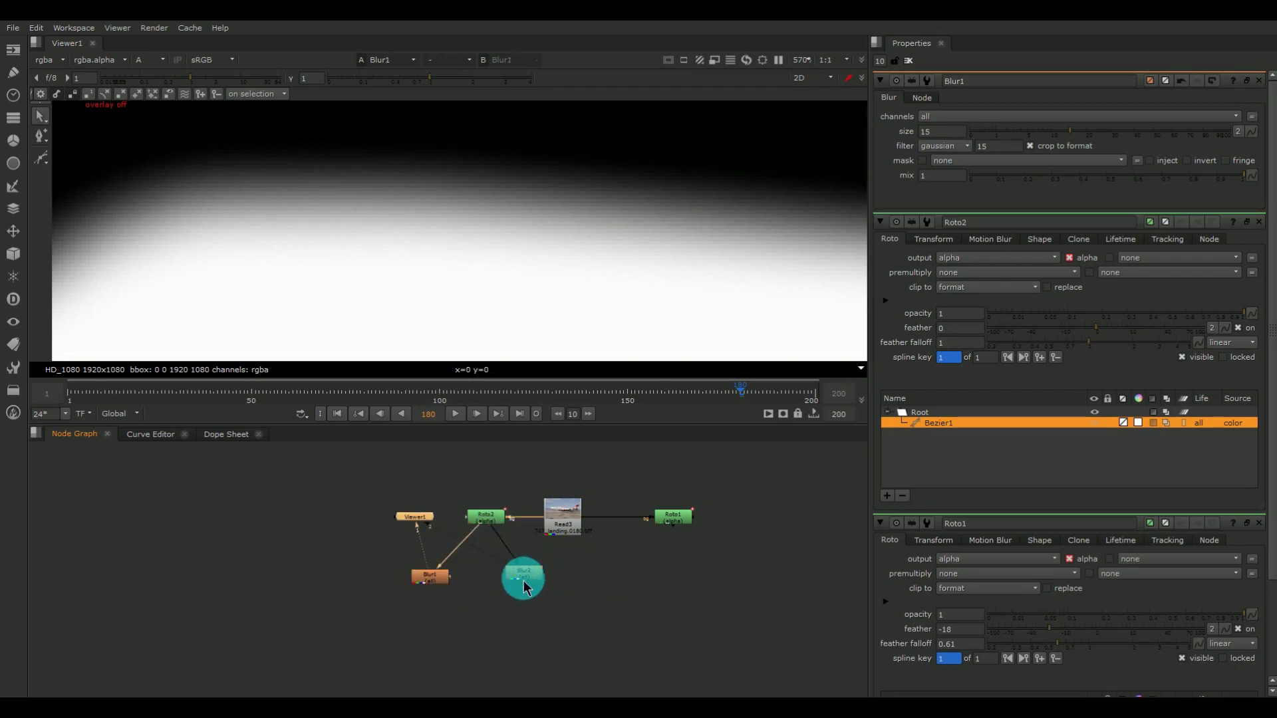
key(1)
Step: Add a Merge node below the two blurs, connecting input A to Blur1 and input B to Blur2
click(482, 611)
key(m)
scroll(499, 608, up, 3)
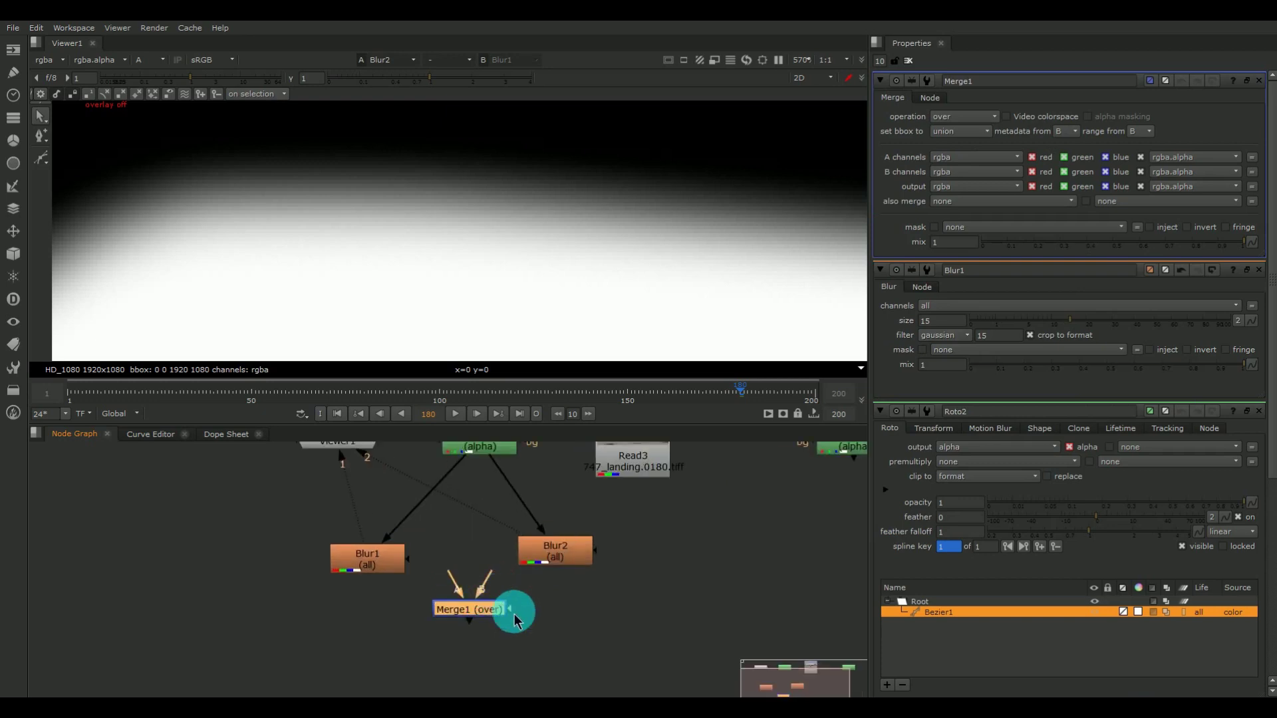
drag(488, 589, 550, 556)
drag(447, 578, 380, 570)
click(472, 615)
drag(472, 615, 484, 636)
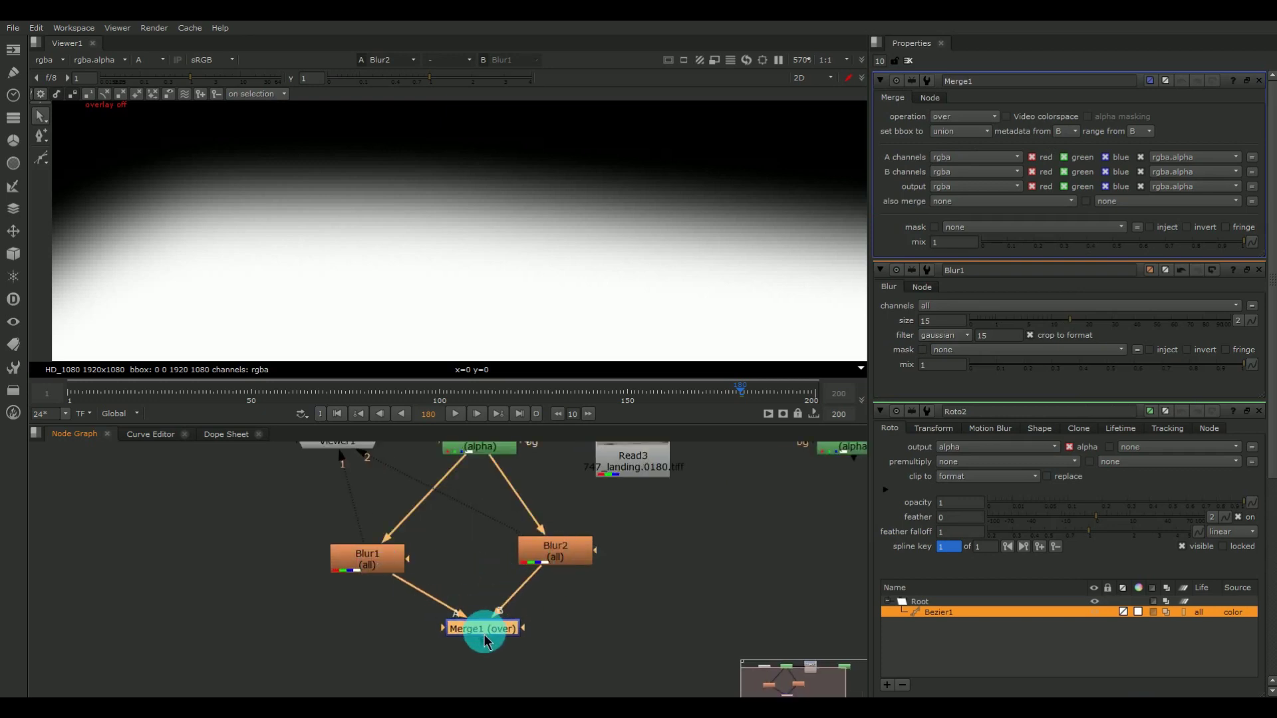
Step: View the outputs of Blur1, Blur2 and Merge1 in turn to compare their matte edges
key(1)
click(379, 570)
key(1)
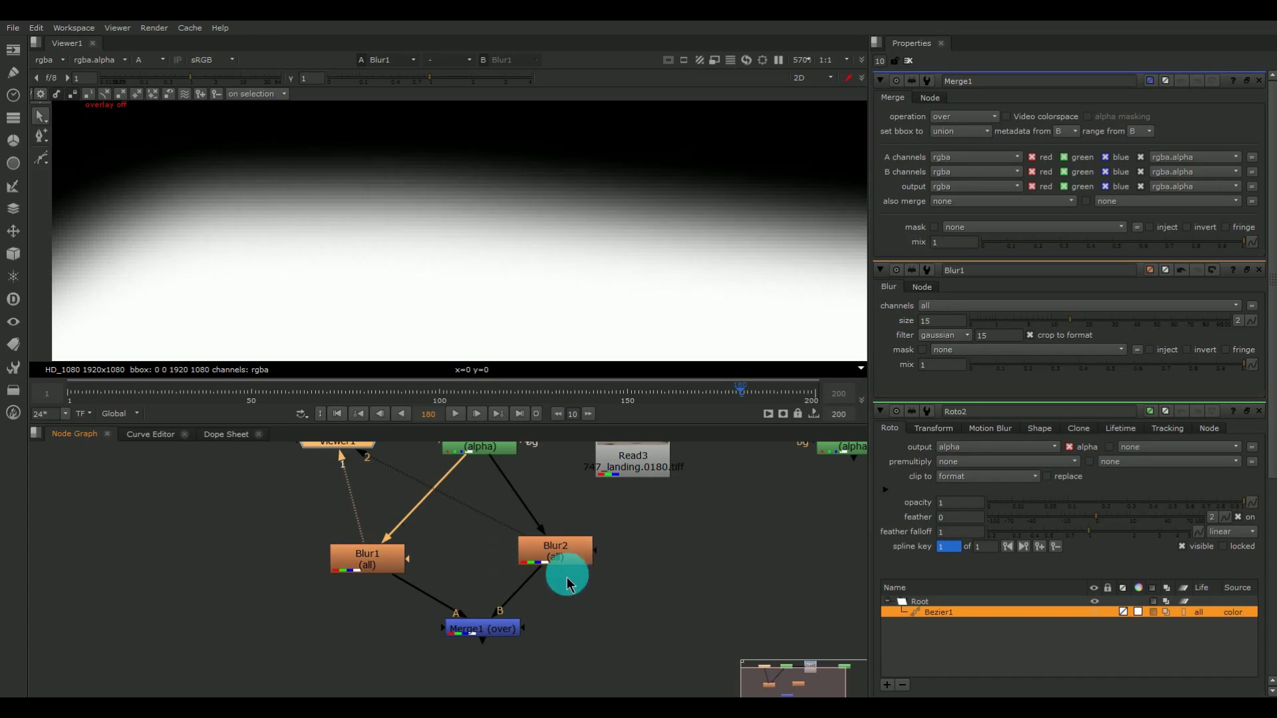
click(564, 563)
key(2)
click(503, 627)
key(2)
click(504, 630)
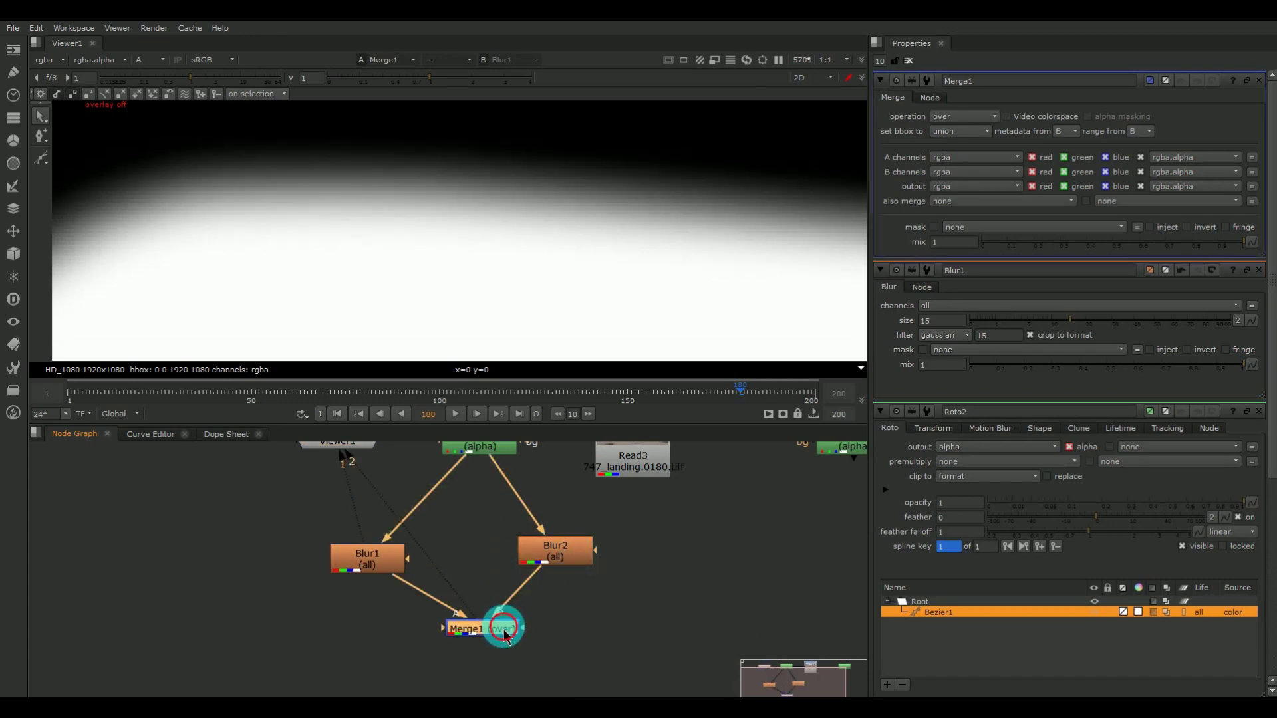
Step: Toggle the viewer between Roto2 and Merge1 to compare the hard and merged matte edges
click(491, 452)
key(1)
click(503, 636)
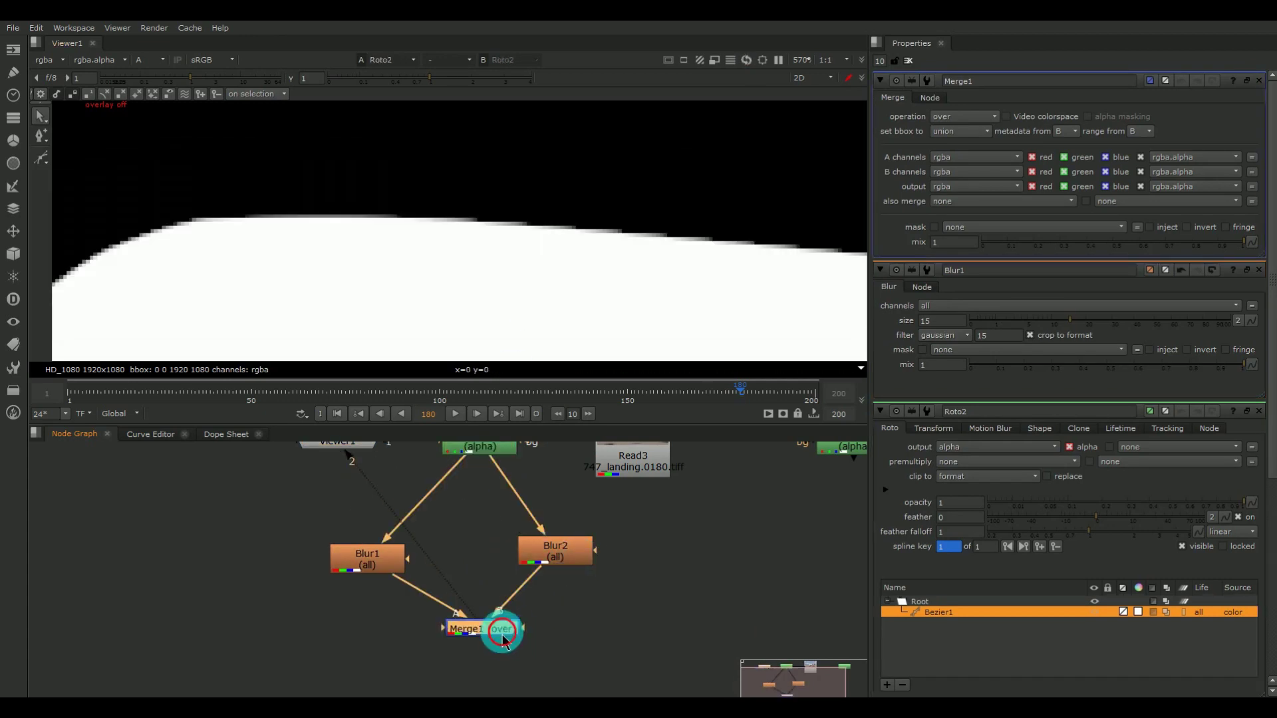
key(2)
key(1)
key(2)
scroll(551, 210, up, 3)
key(2)
key(1)
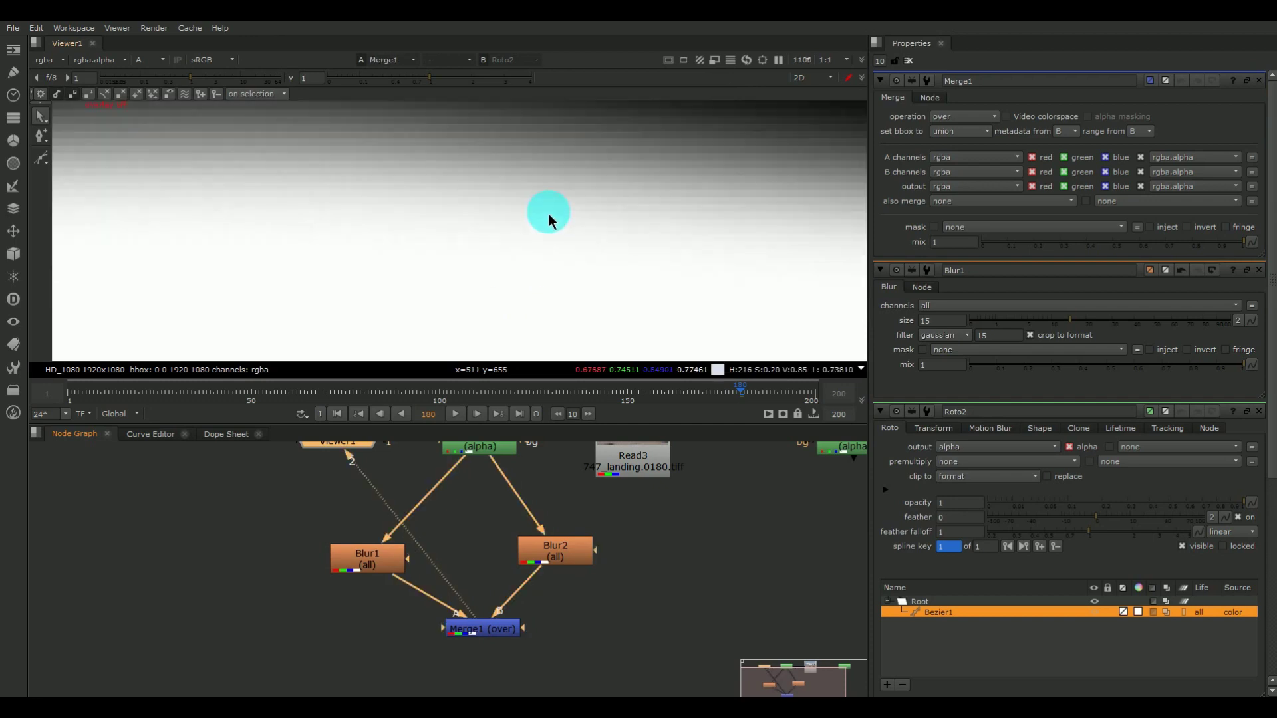
key(2)
key(1)
Step: Try the conjoint-over, color-dodge, color-burn and average operations on Merge1
click(493, 626)
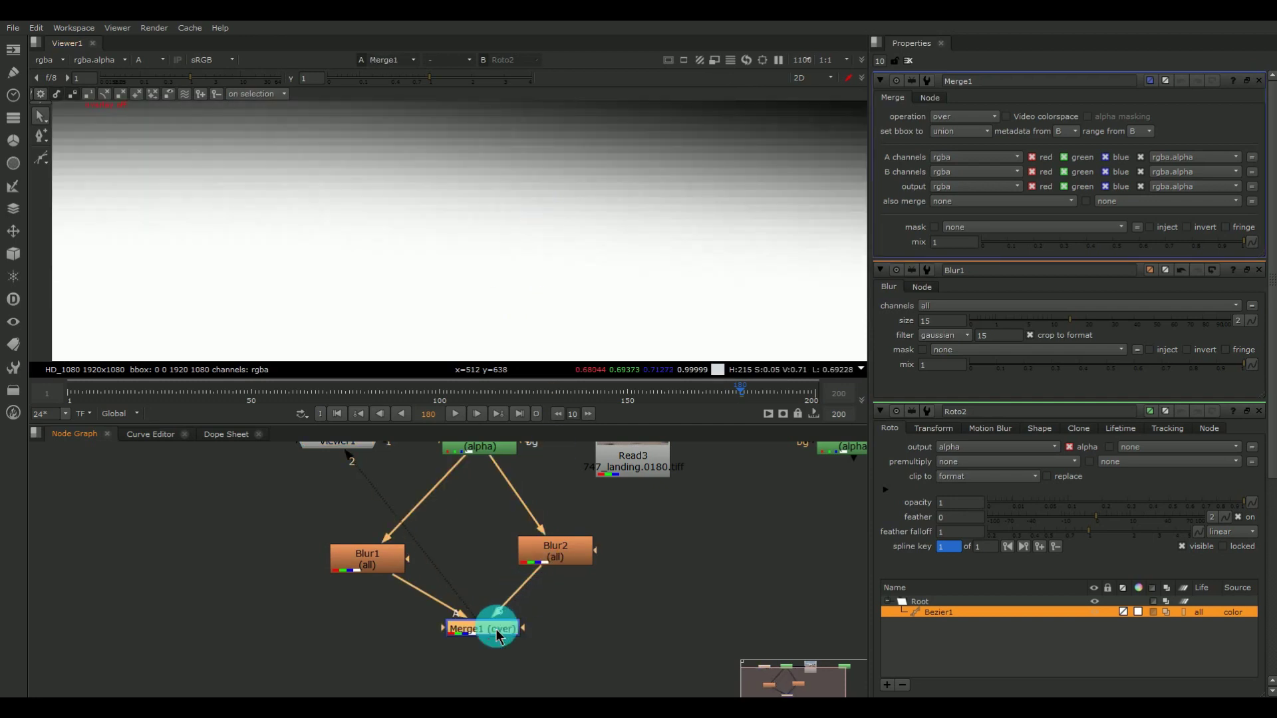
drag(968, 126, 983, 67)
click(970, 128)
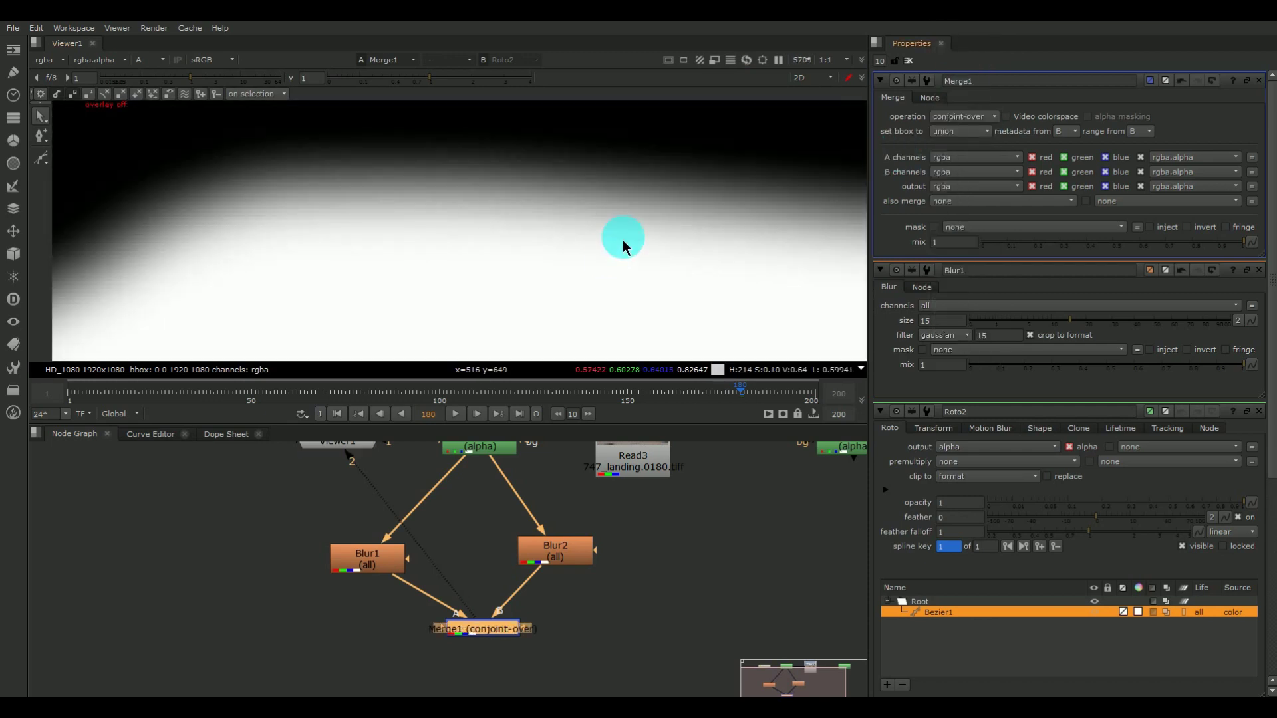
click(979, 125)
click(975, 106)
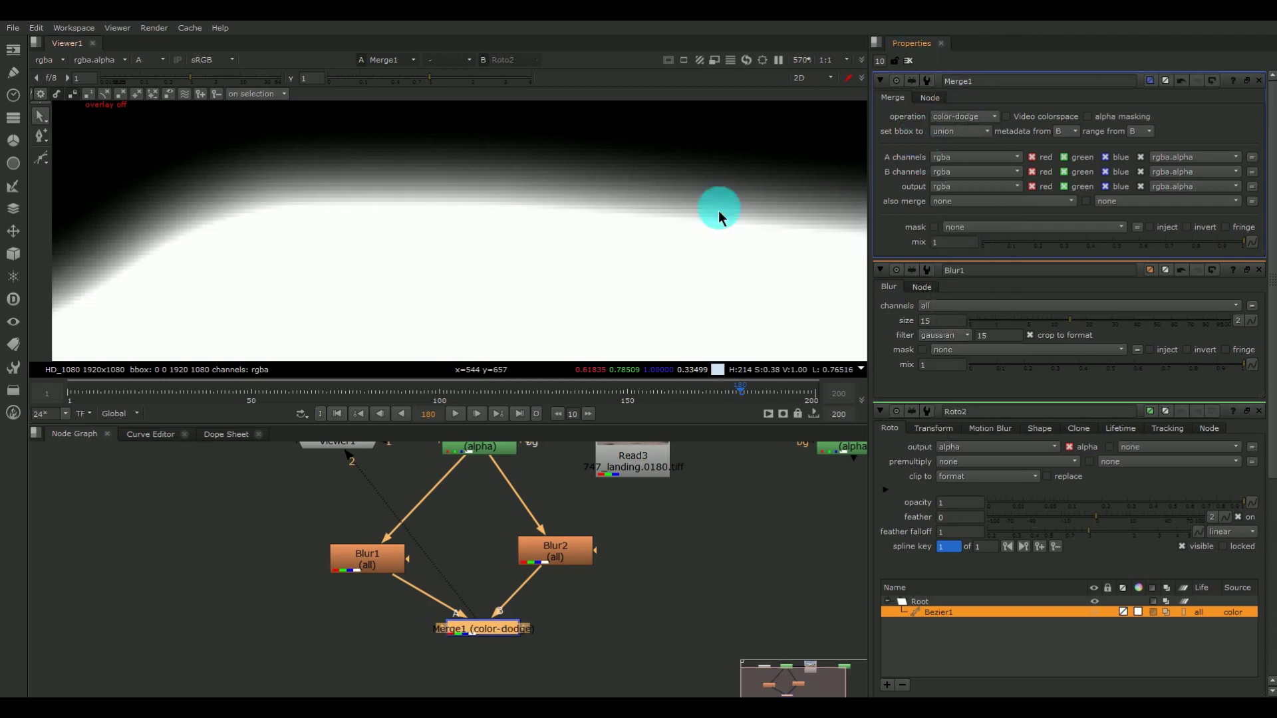
click(972, 120)
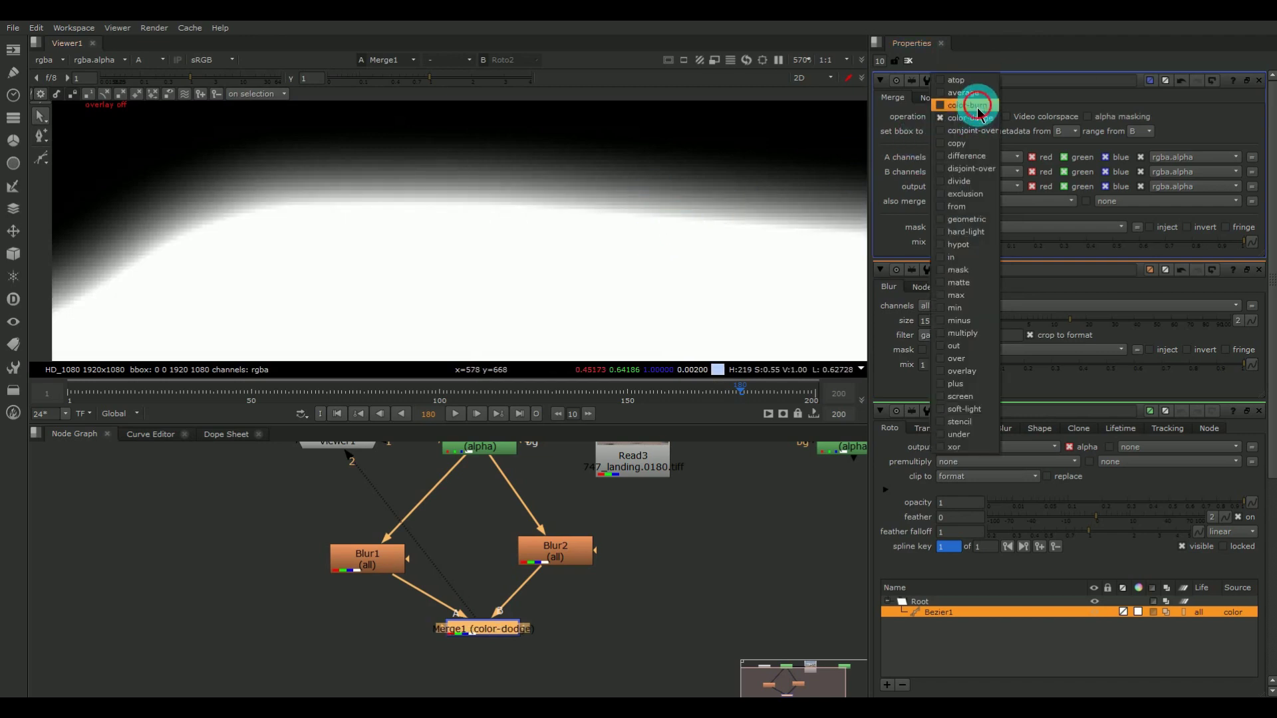
click(977, 106)
click(975, 125)
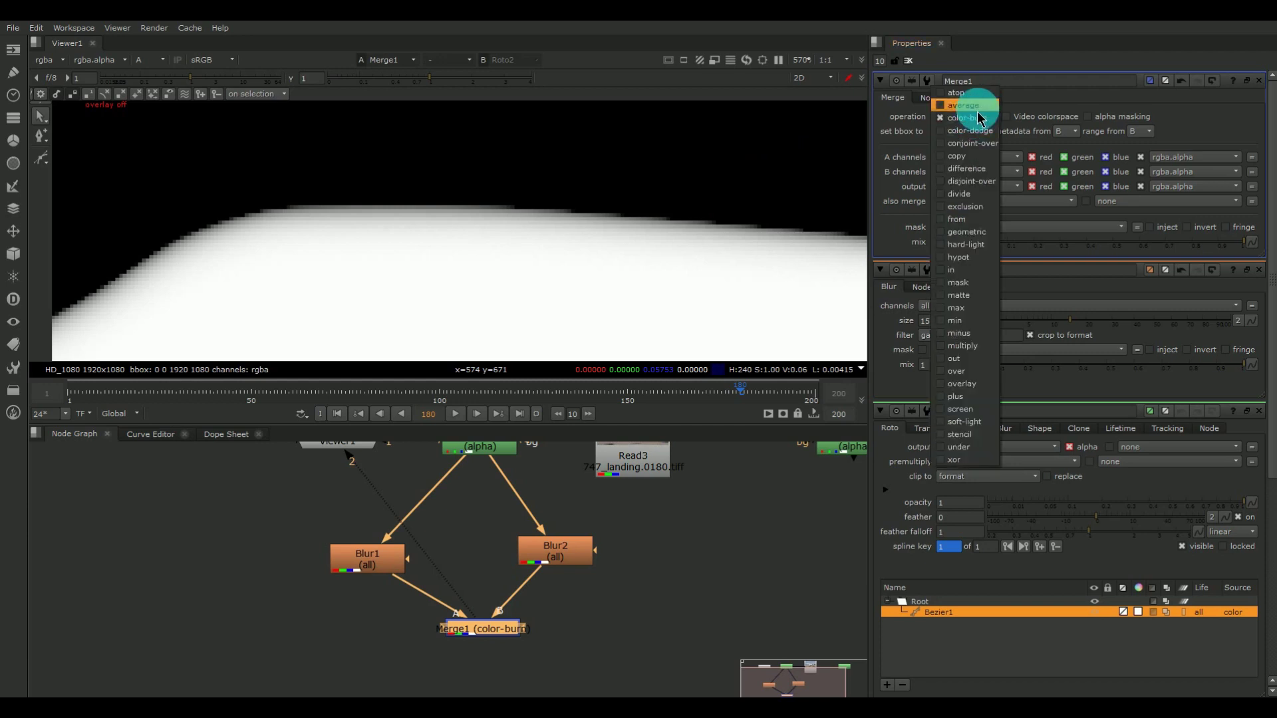
click(973, 141)
Step: Try the atop, divide, exclusion and max operations on Merge1
click(979, 126)
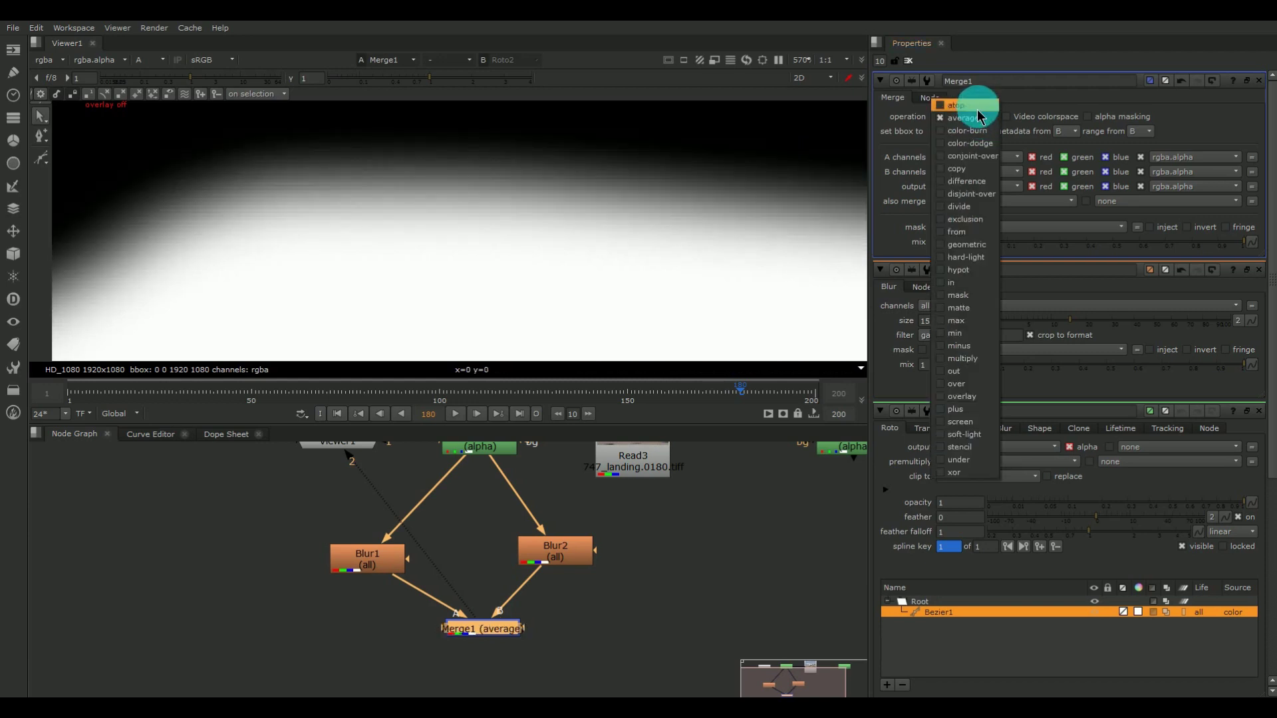
click(976, 107)
click(971, 128)
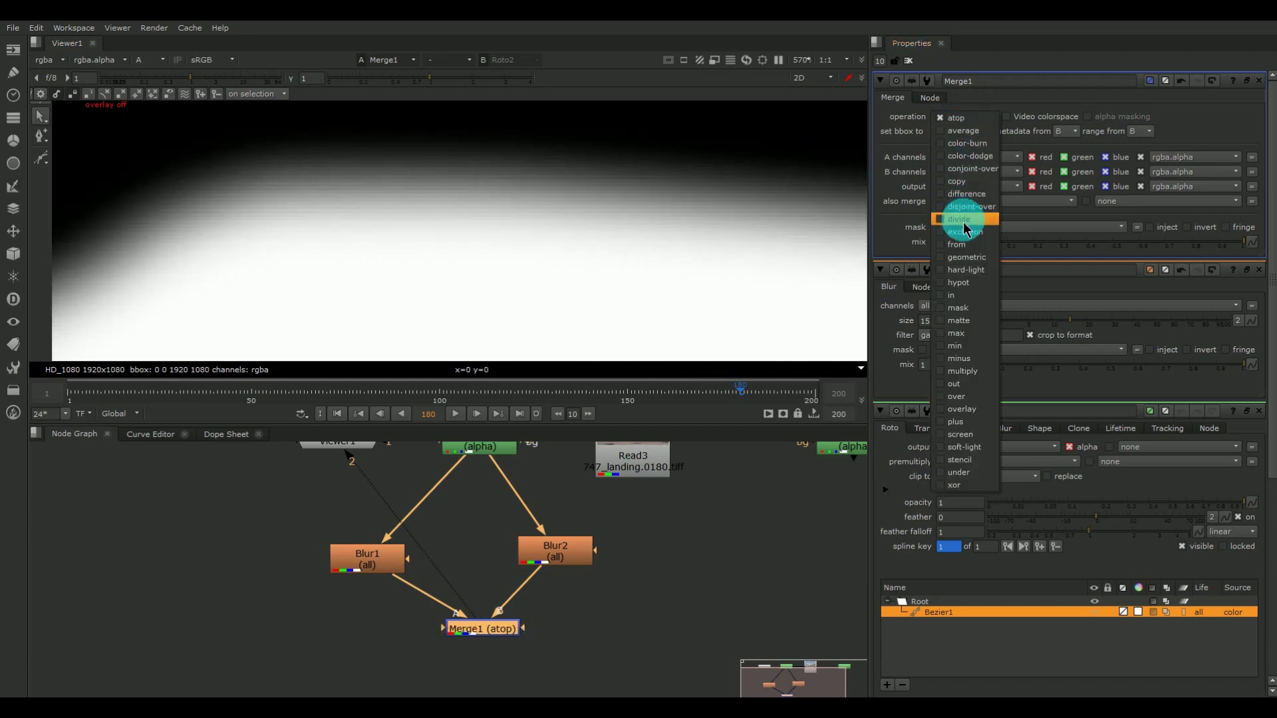
click(963, 216)
click(976, 123)
click(971, 133)
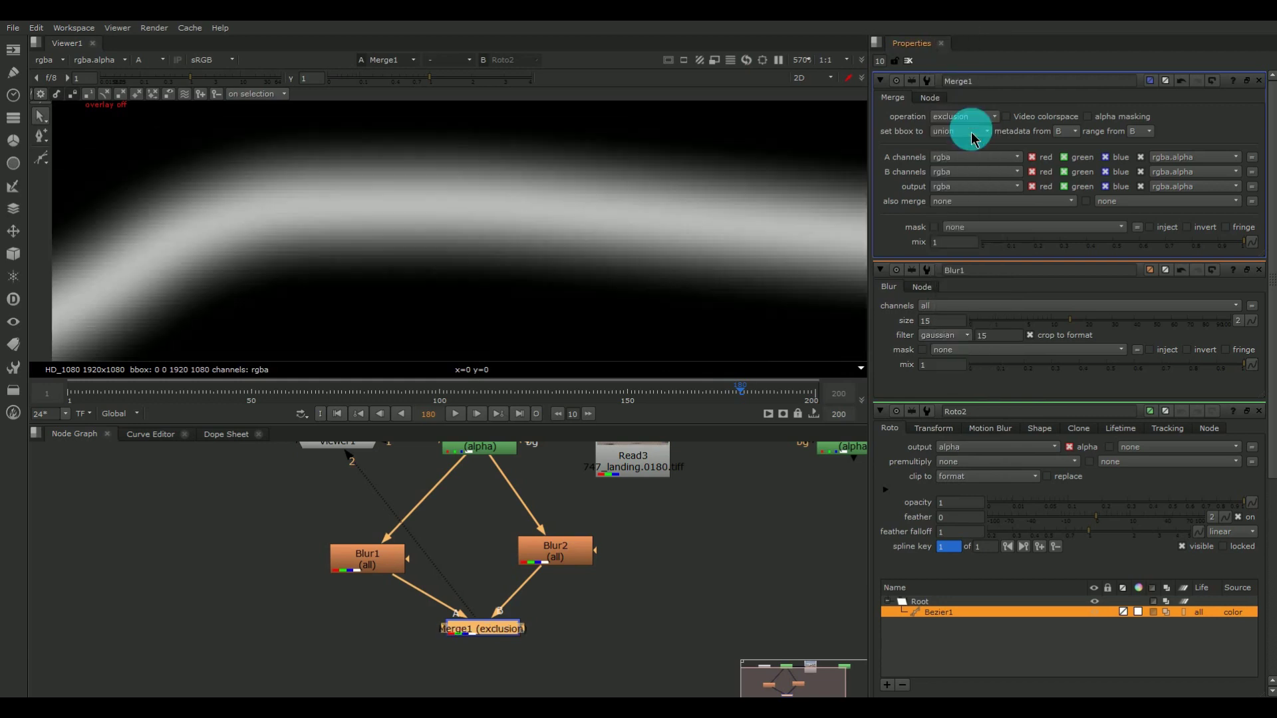
click(972, 126)
click(955, 229)
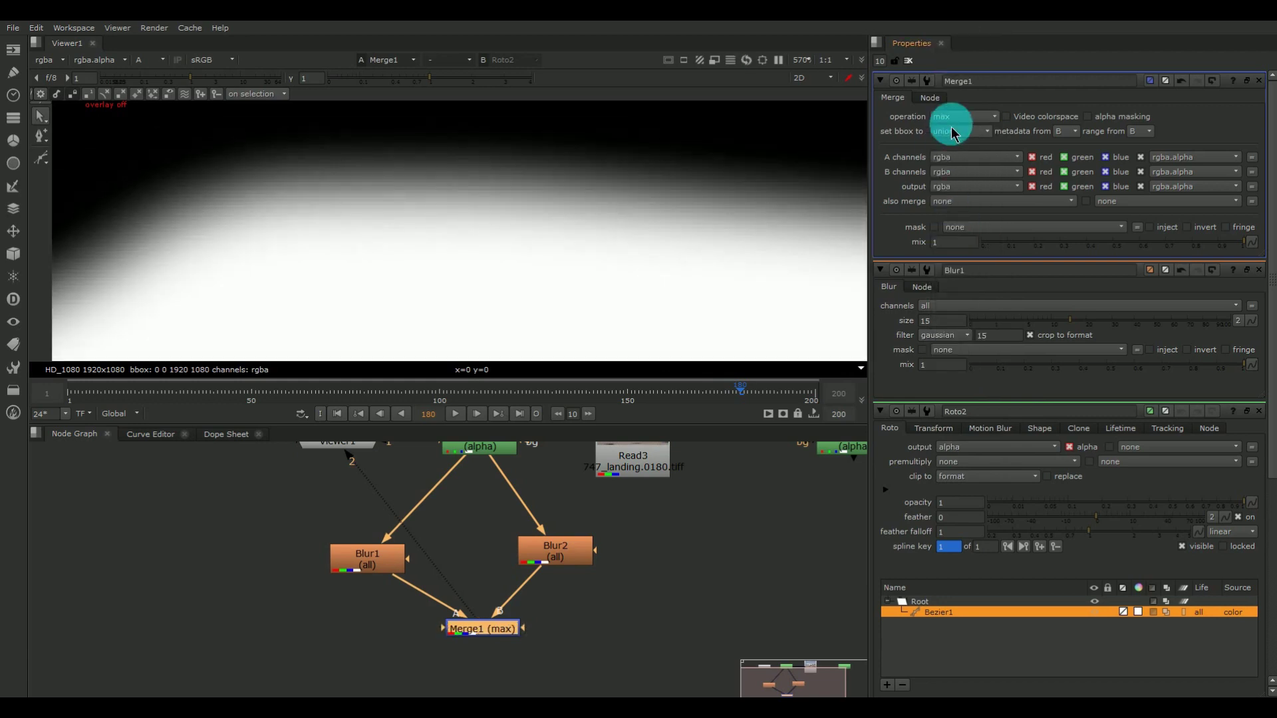
Step: Set Merge1's operation to color-burn and view Roto1's feathered matte for comparison
click(960, 123)
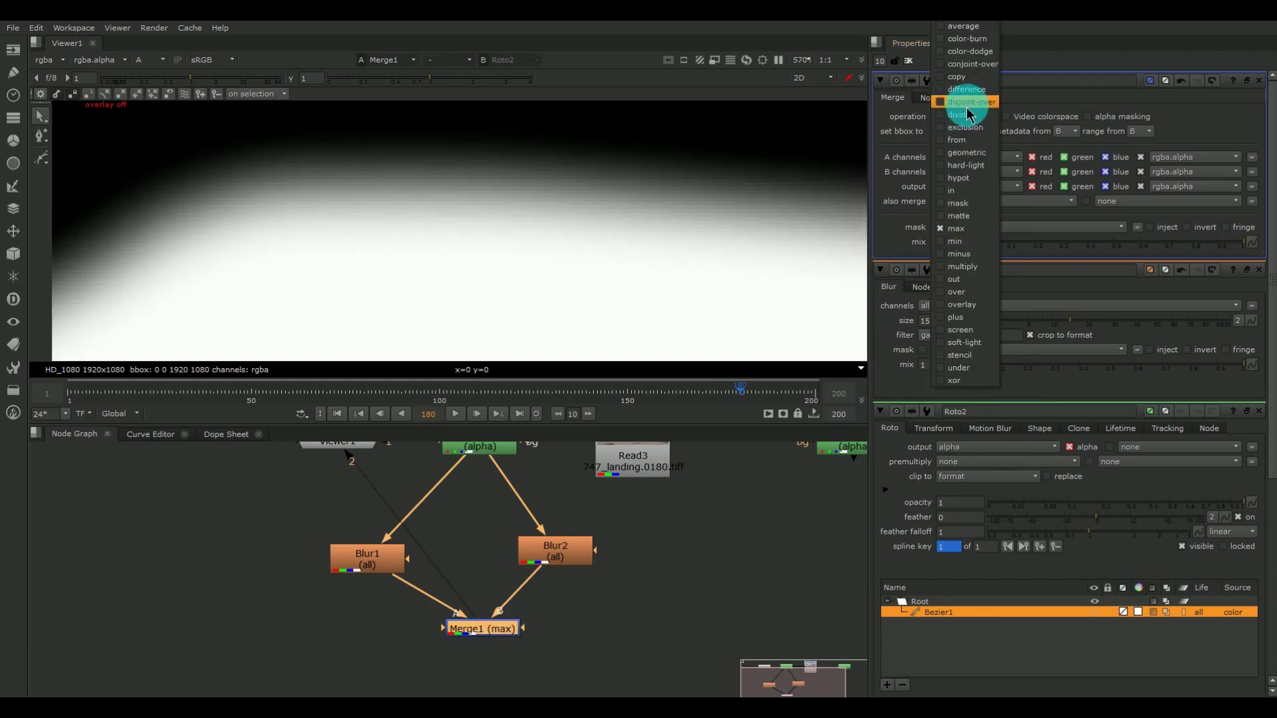
click(981, 52)
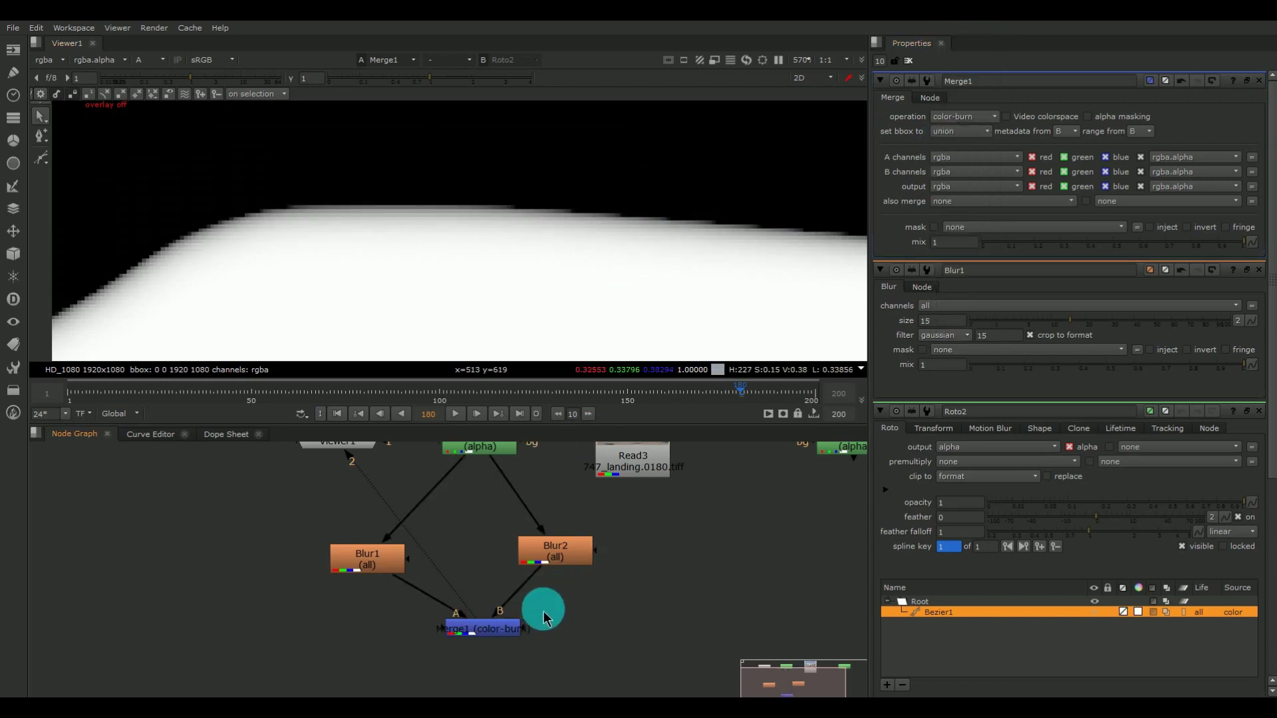
middle_click(526, 626)
click(729, 511)
key(1)
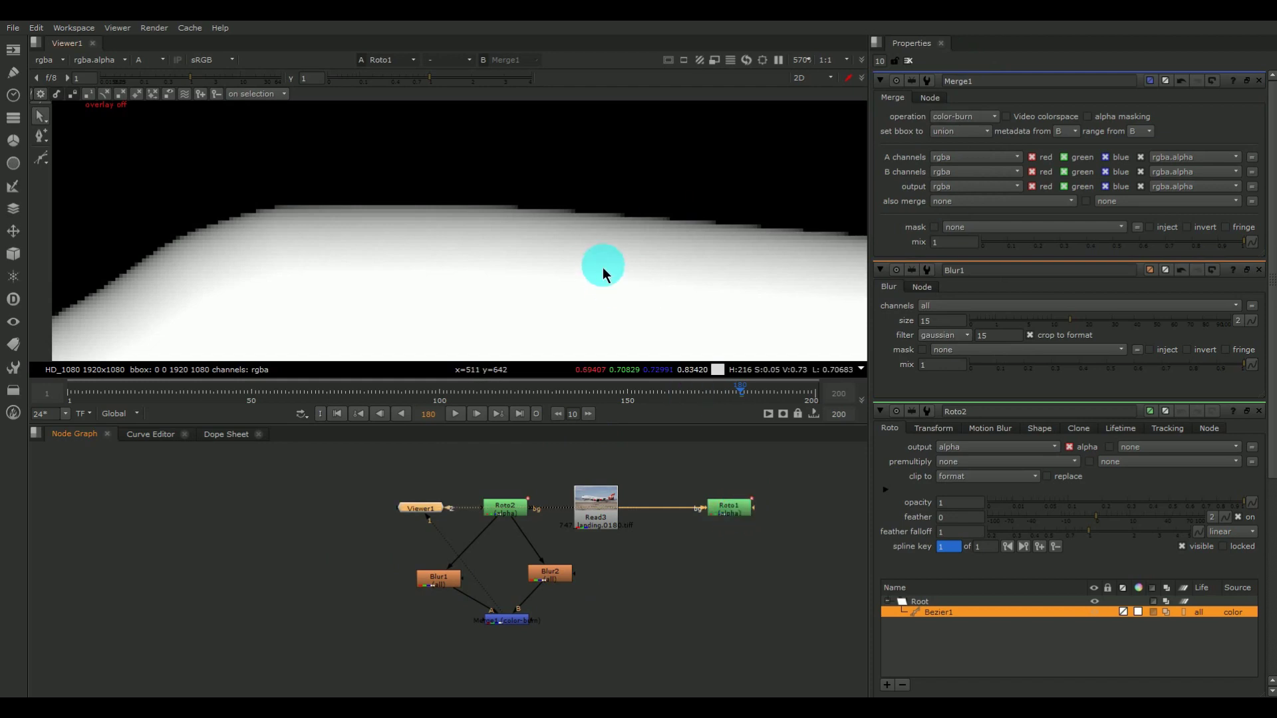
Step: Vary the viewer's gain and gamma to inspect the edge falloff of the Roto1 and Merge1 mattes, restoring gamma to 1
scroll(609, 279, up, 2)
drag(225, 87, 293, 83)
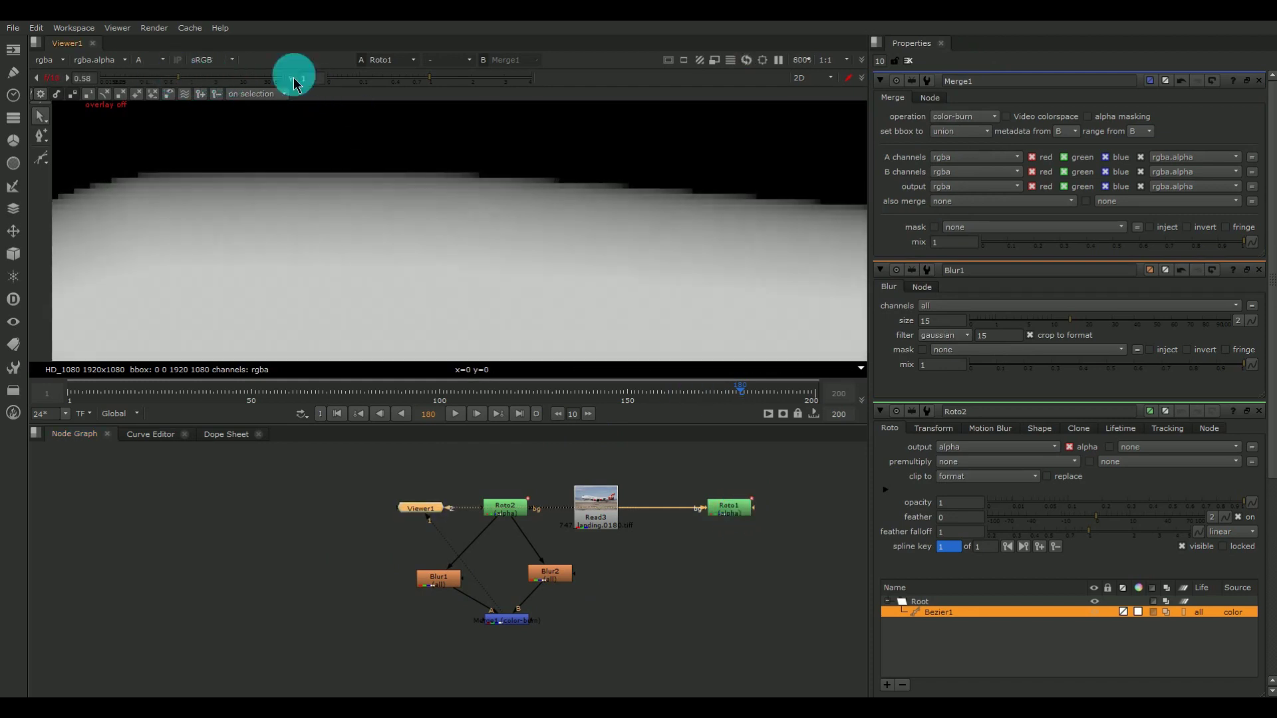
drag(429, 86, 190, 79)
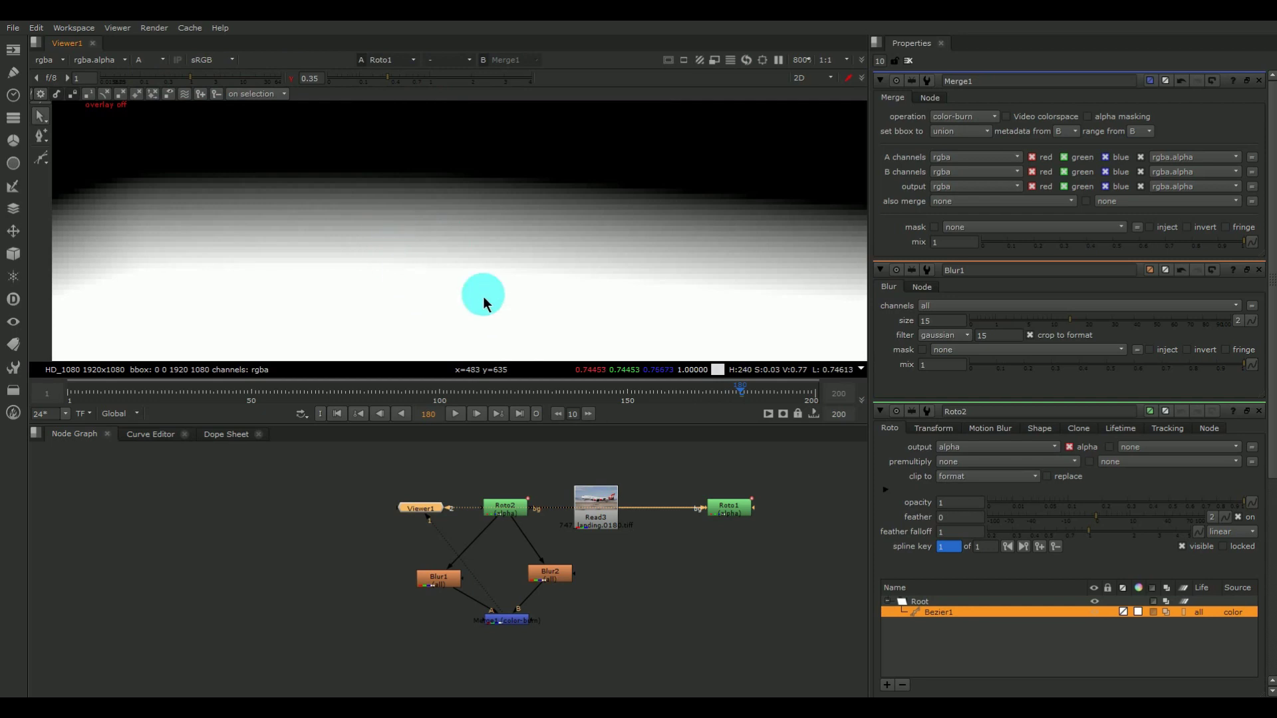
click(507, 620)
key(2)
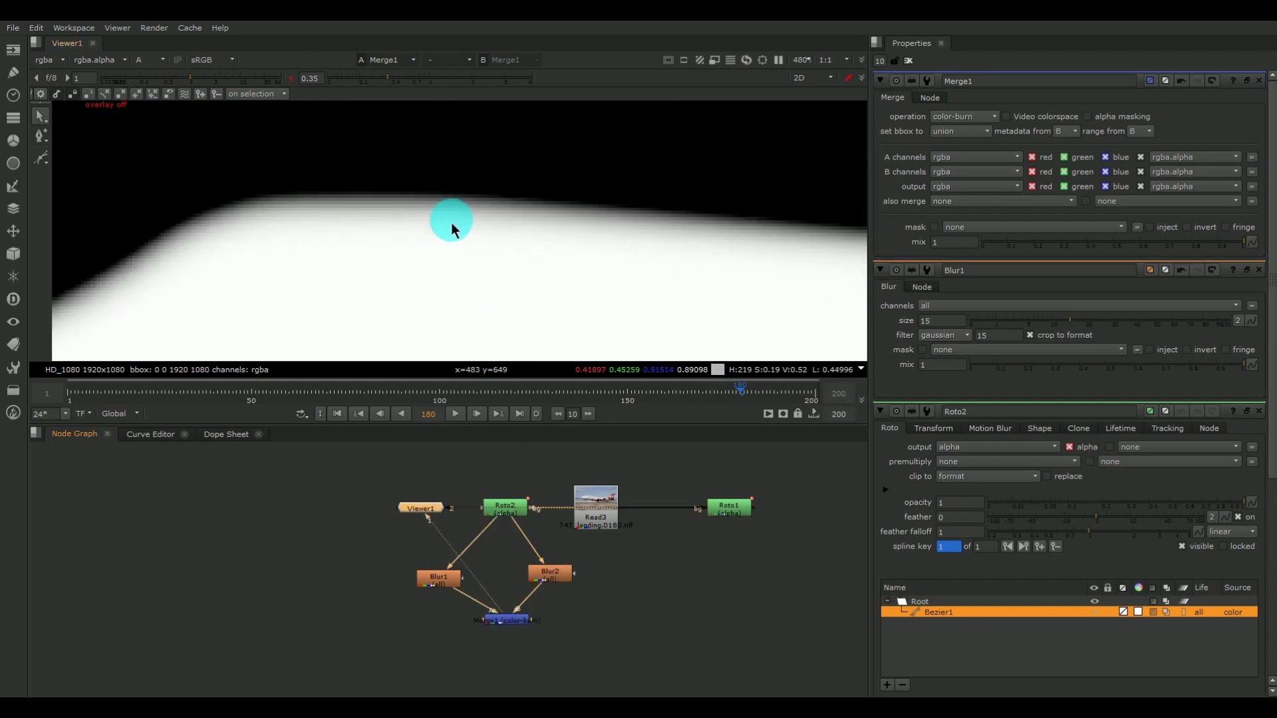
ctrl+click(385, 79)
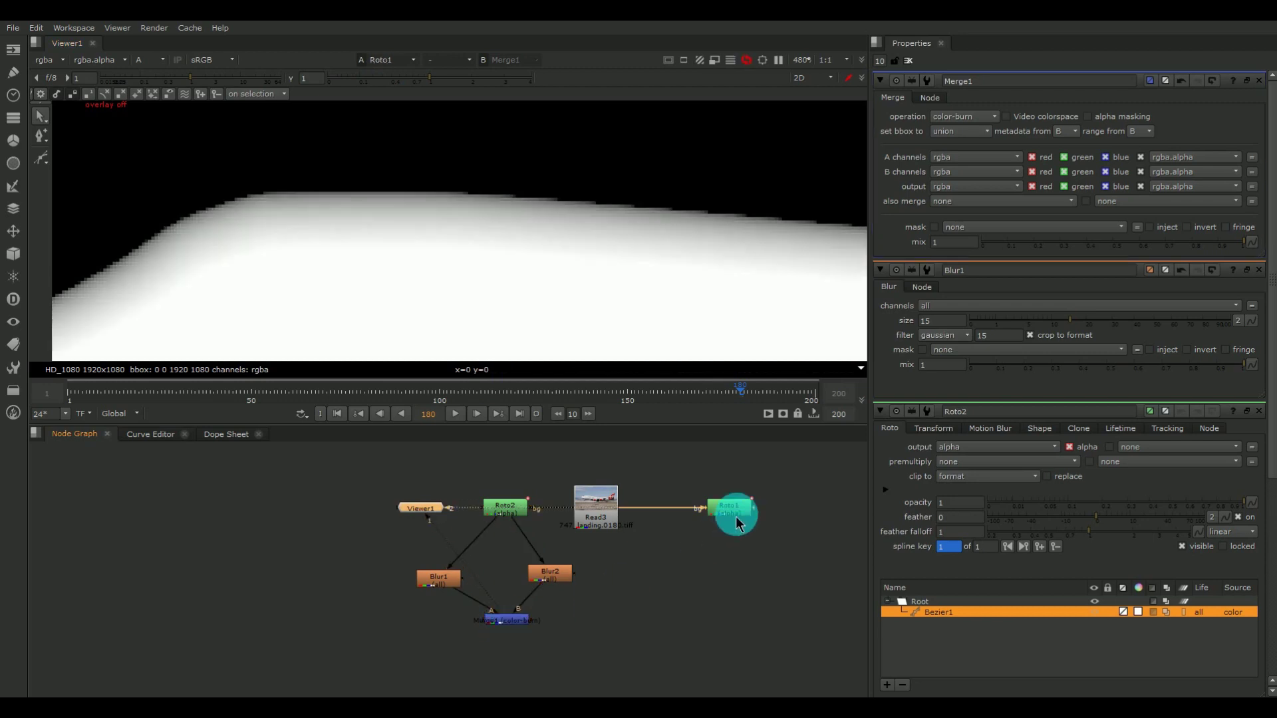
Step: Set Blur1's size to 100 and Blur2's size to 30
double_click(438, 579)
drag(1061, 137, 1257, 141)
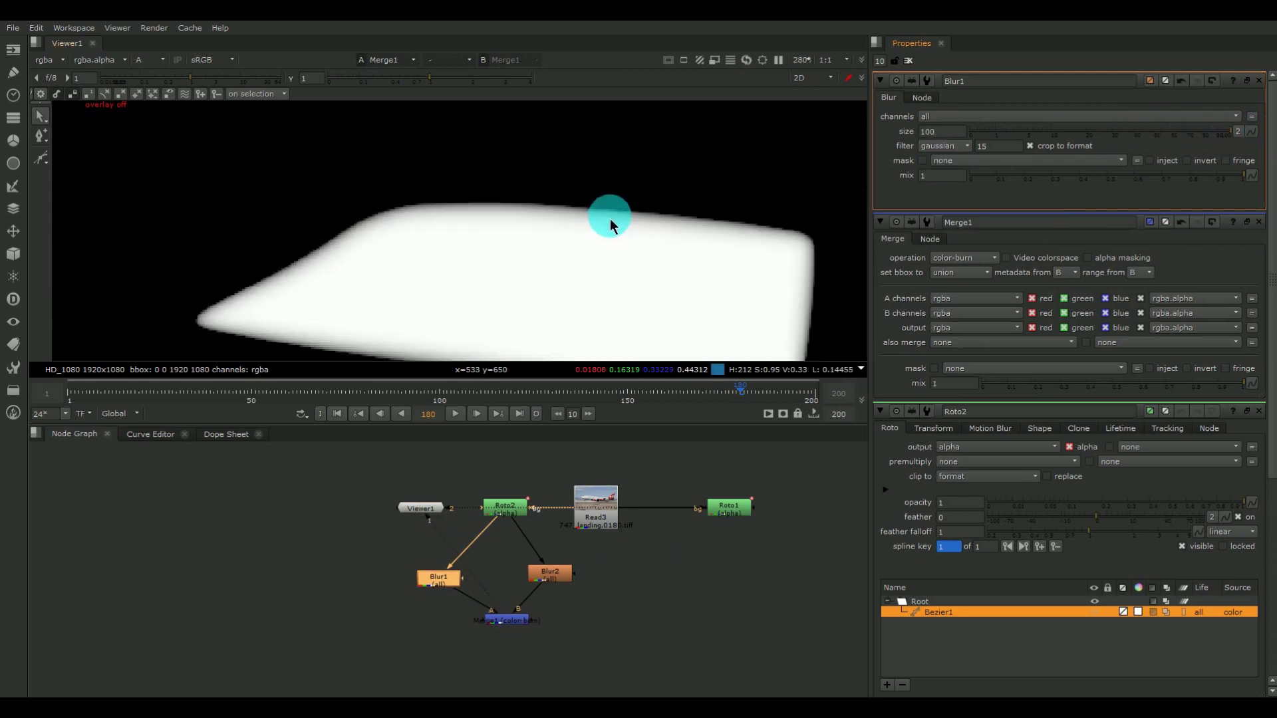
double_click(554, 576)
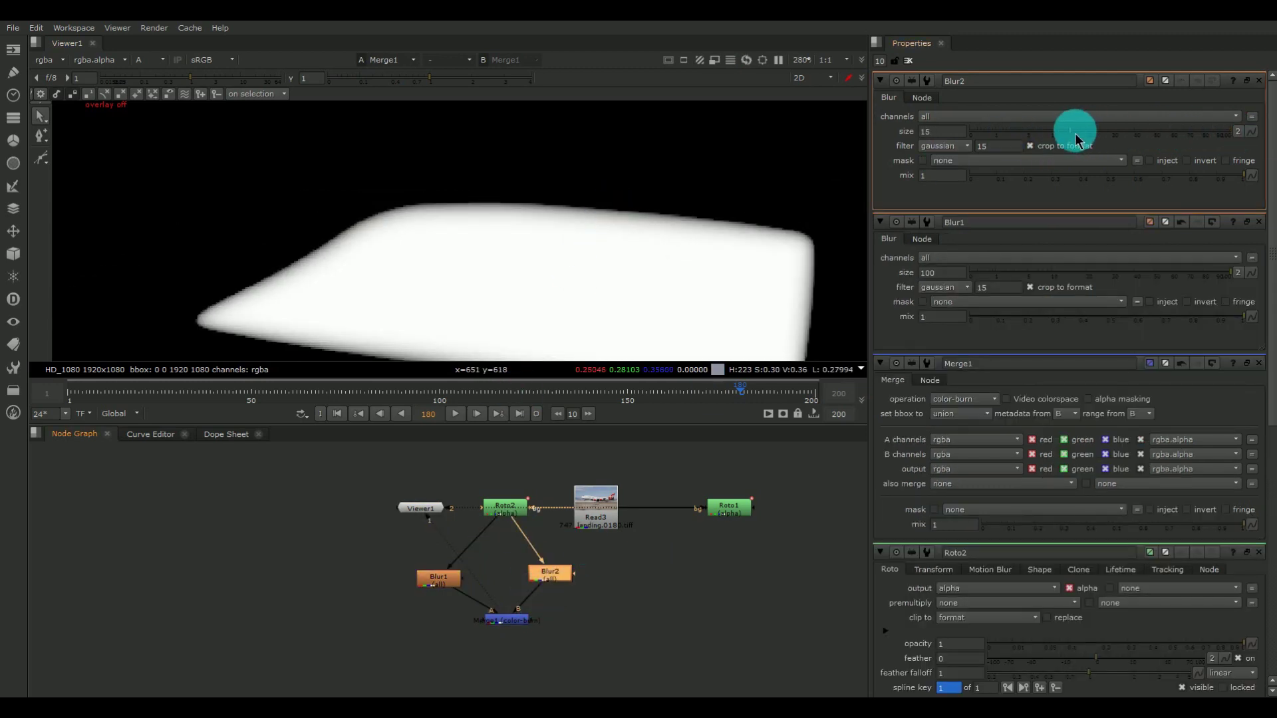
drag(1076, 138, 1115, 131)
Step: View Blur1, Blur2 and Merge1 in turn to compare each blurred matte with the merged result
click(552, 582)
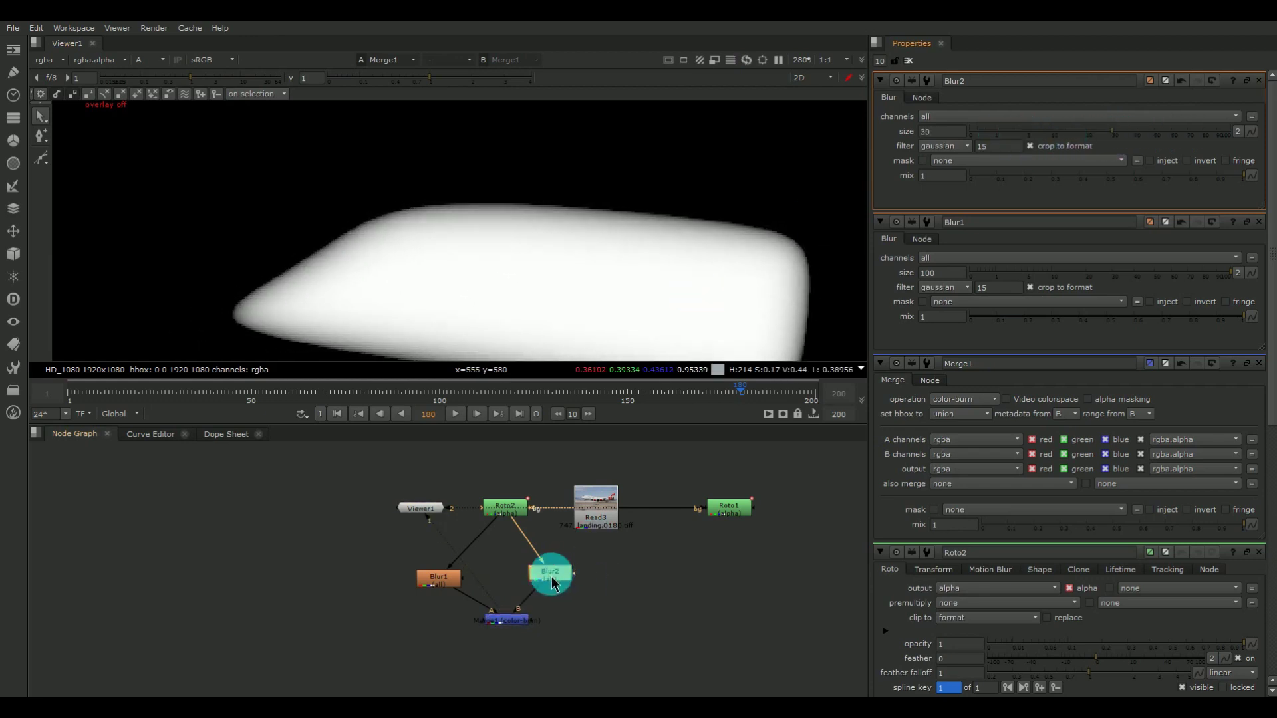
click(458, 588)
key(1)
click(570, 584)
key(1)
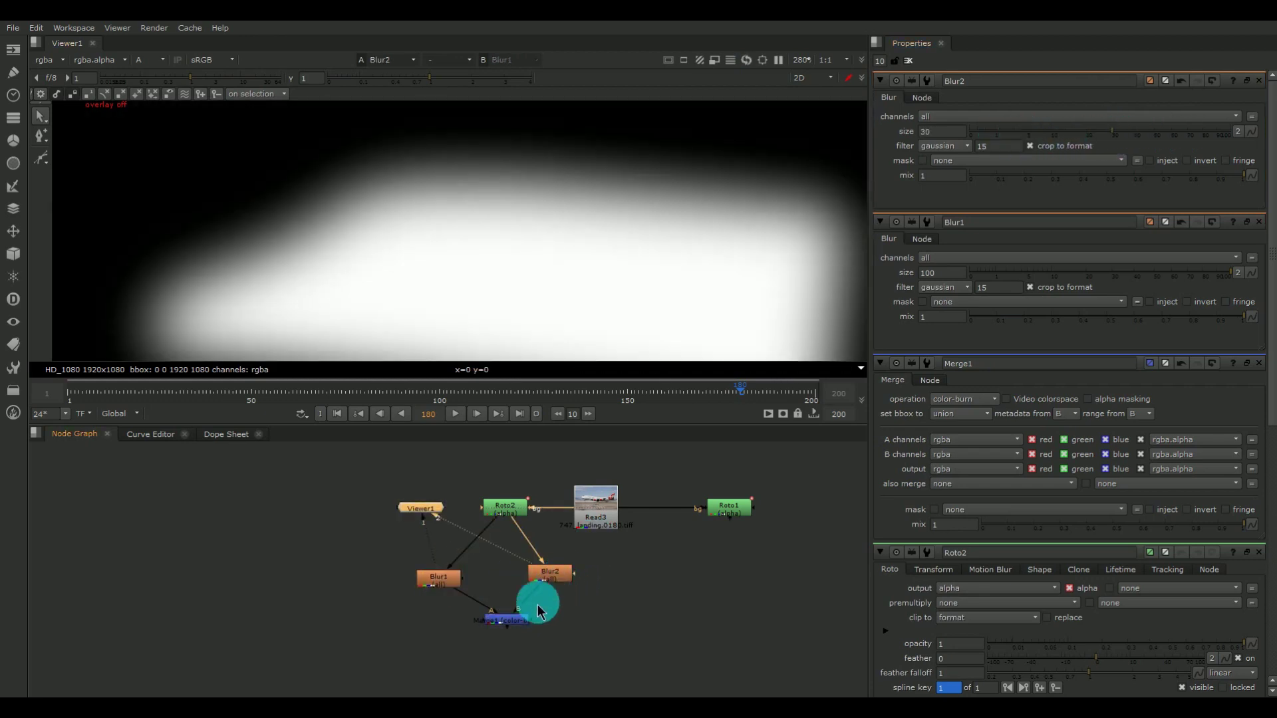
click(510, 622)
key(1)
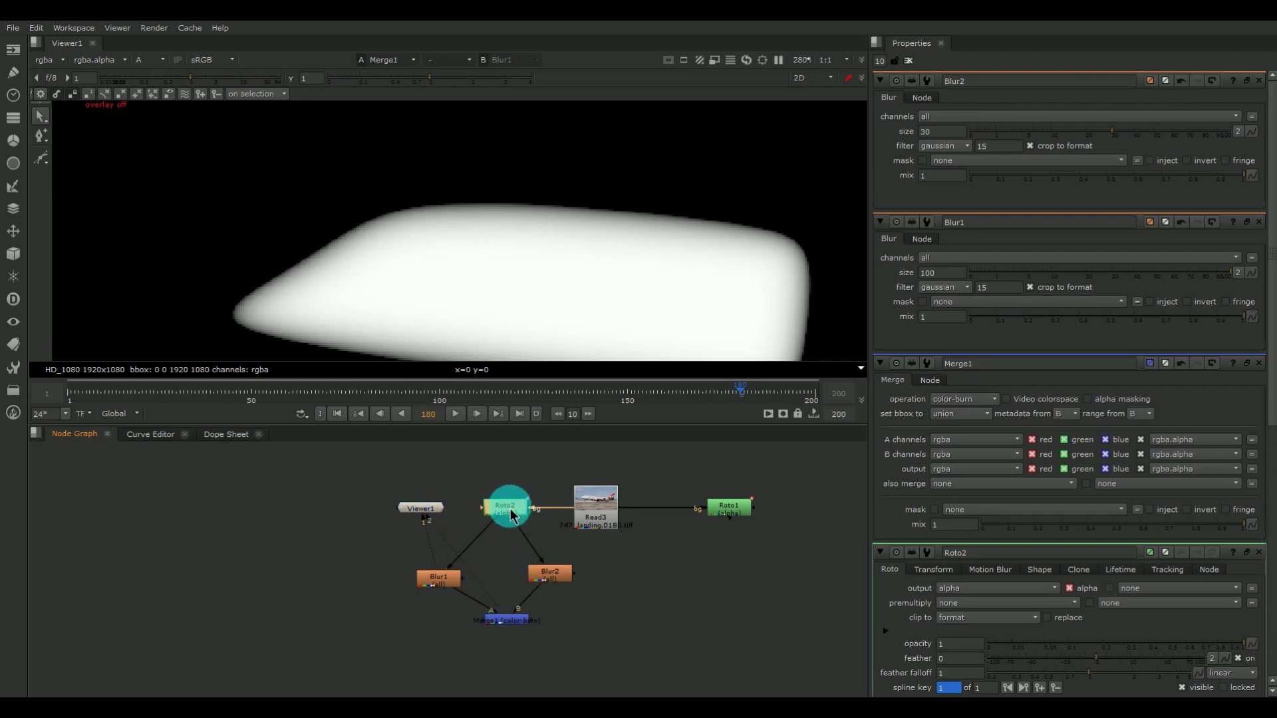
Step: Toggle the viewer between Roto2 and Merge1 and examine the upper matte edge up close
key(1)
click(515, 624)
key(2)
key(1)
key(2)
scroll(469, 197, up, 6)
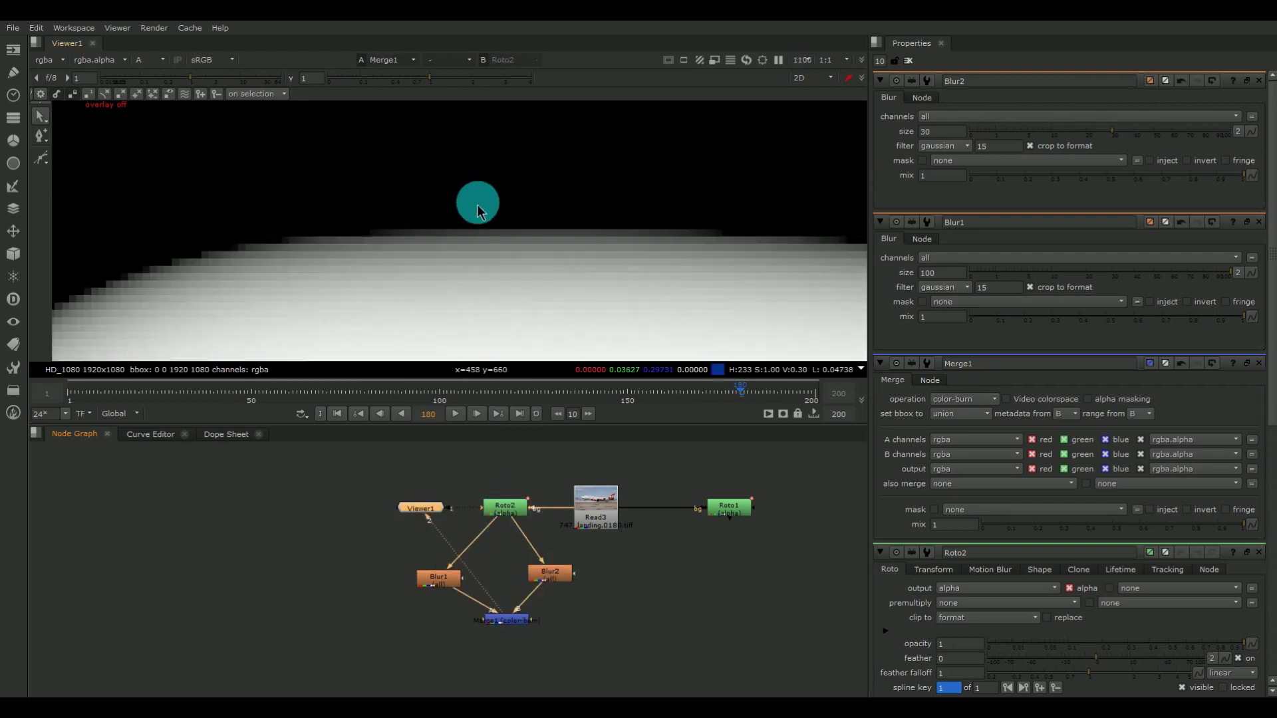
scroll(478, 211, down, 5)
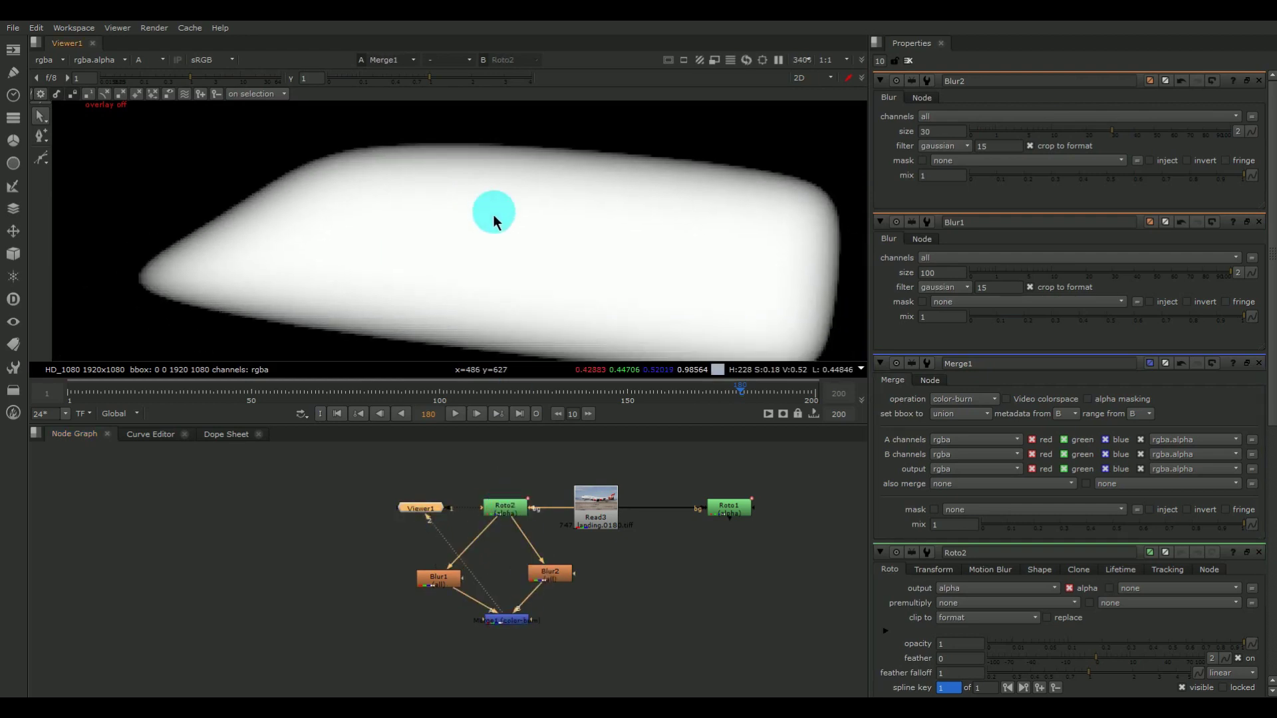
Step: View Roto1 and set its feather to -43 and feather falloff to 1.36
double_click(724, 517)
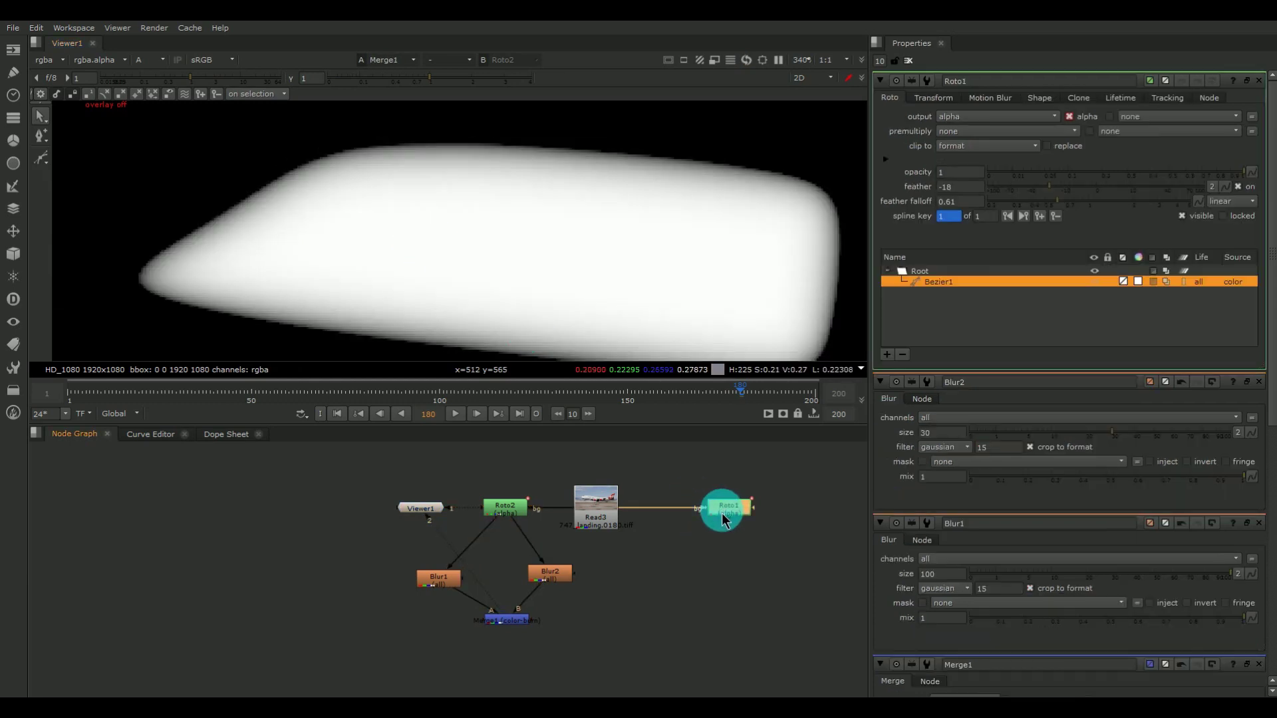
key(3)
drag(1033, 195, 1106, 199)
Step: Toggle the viewer between Merge1 and Roto1 to compare the merged blur with the feathered matte
click(618, 519)
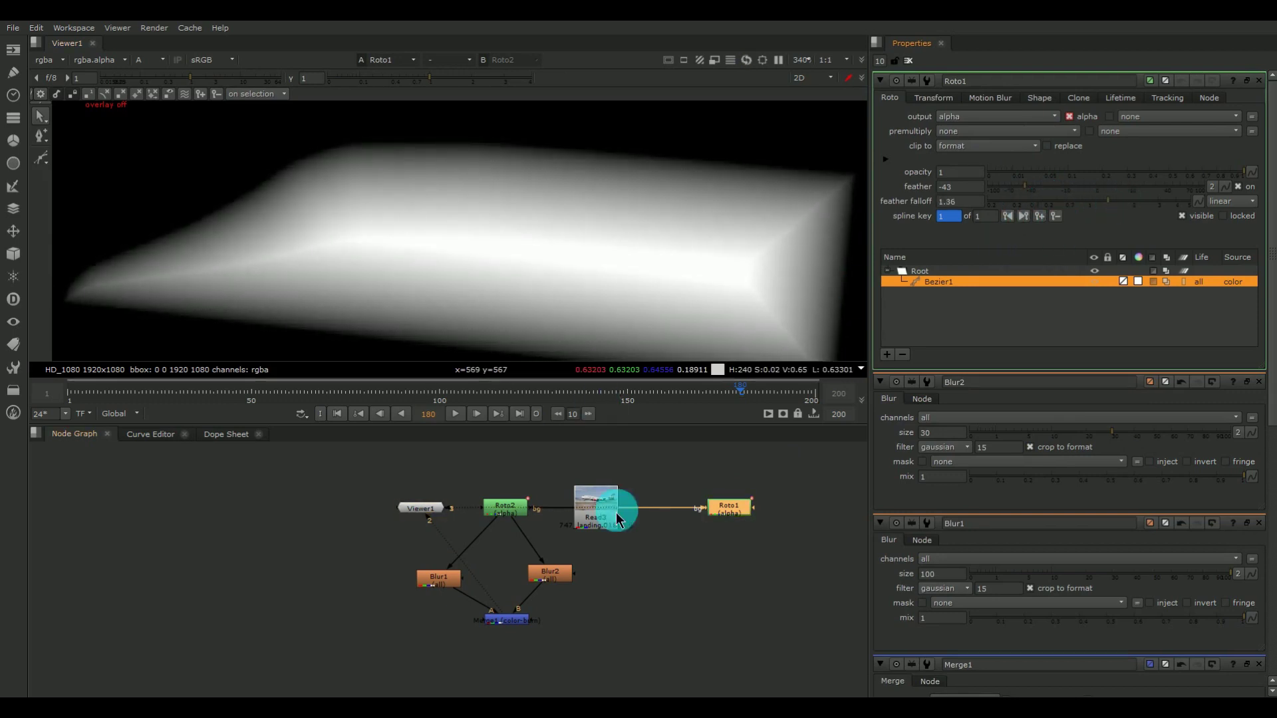
click(524, 620)
key(1)
click(730, 511)
key(2)
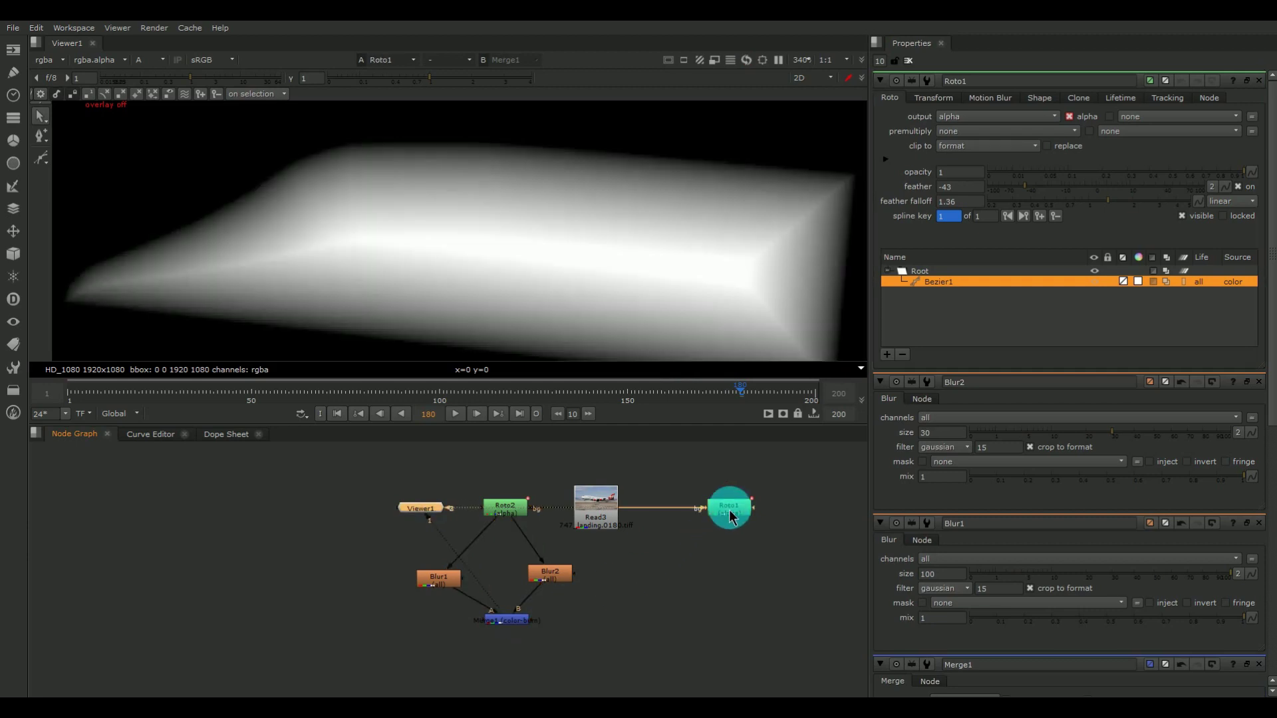
key(1)
click(726, 507)
key(1)
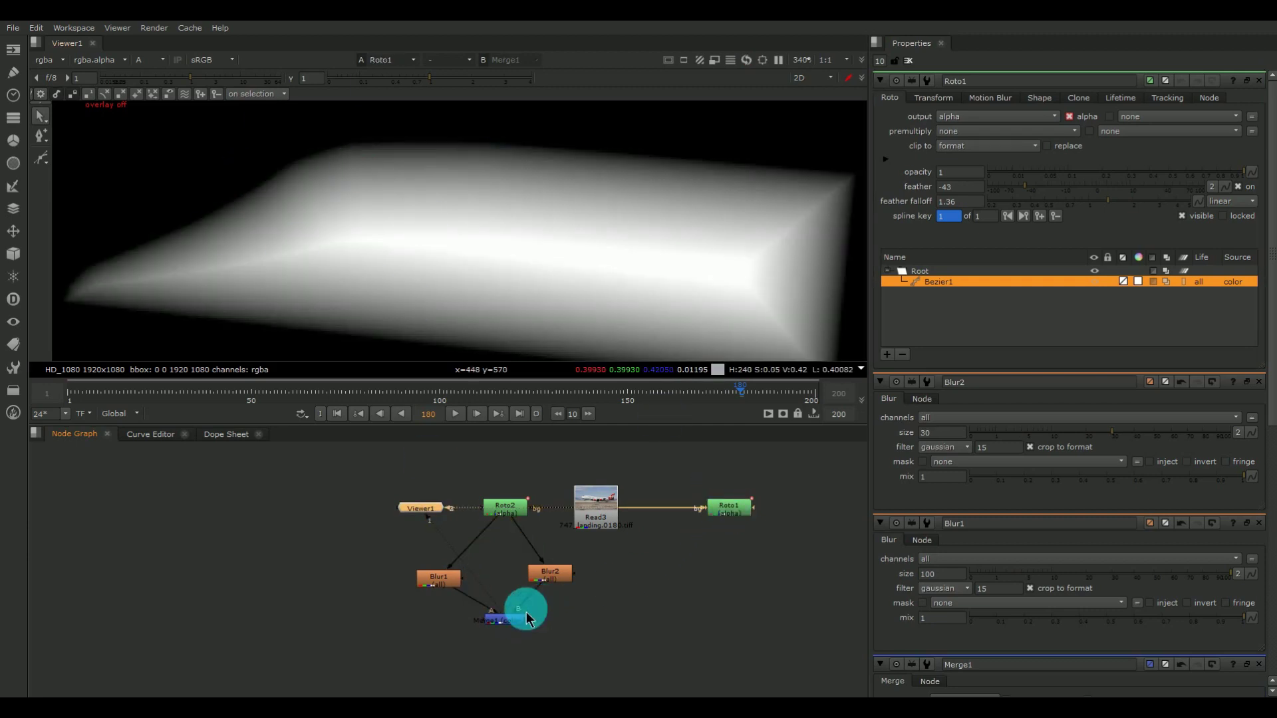
Step: View the Blur1 and Blur2 mattes separately, ending on the combined Merge1 matte
click(436, 579)
key(1)
click(552, 577)
key(2)
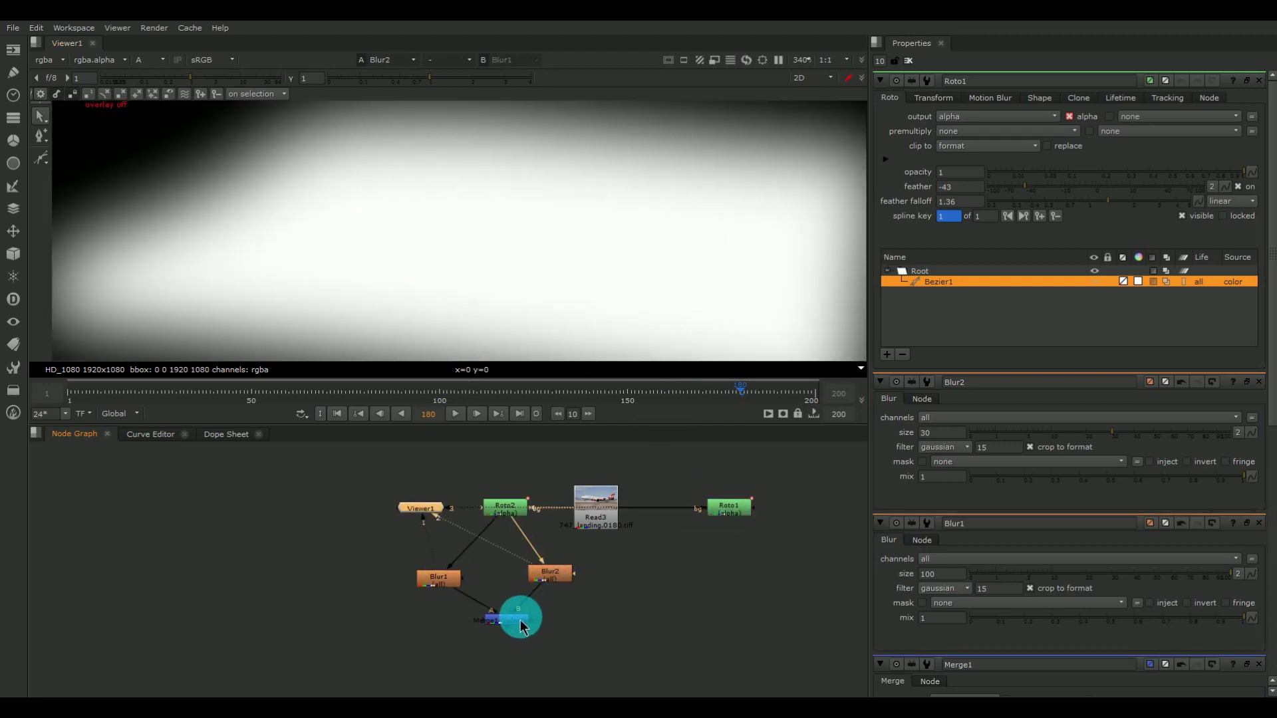
click(522, 625)
key(1)
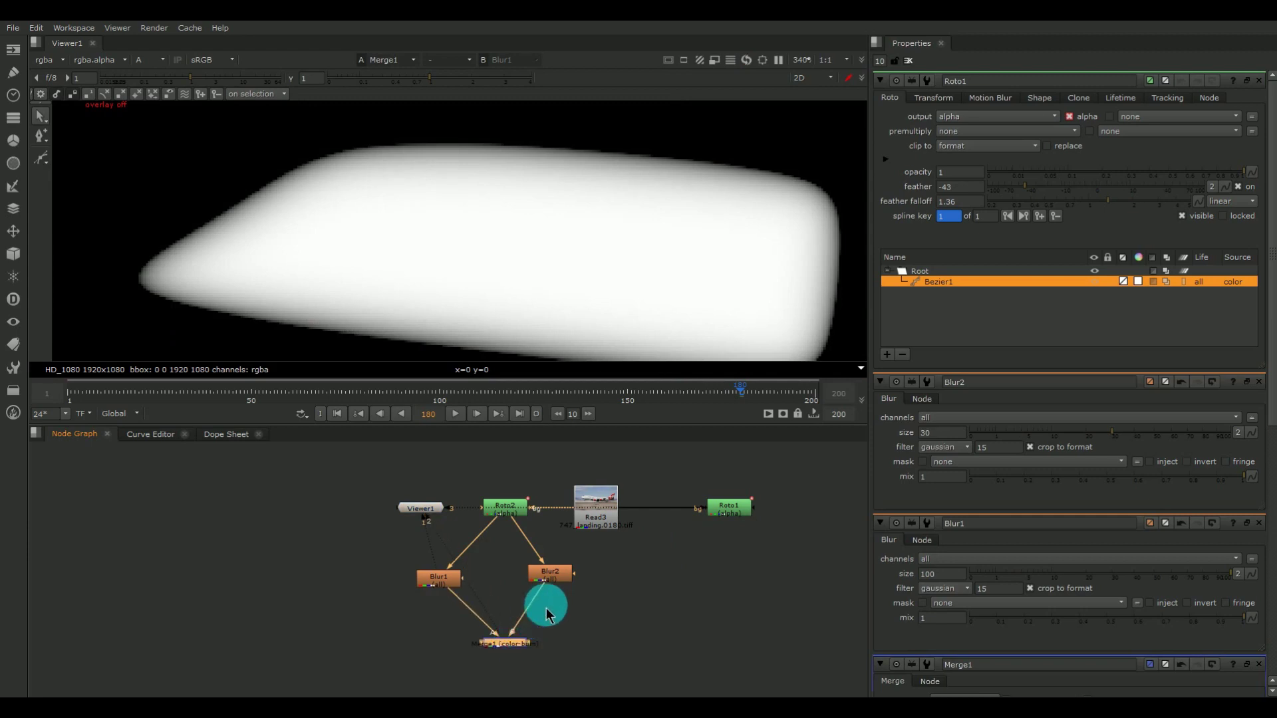
Step: Add an Erode (fast) node after Merge1 and set its size to -14
key(Tab)
text(er)
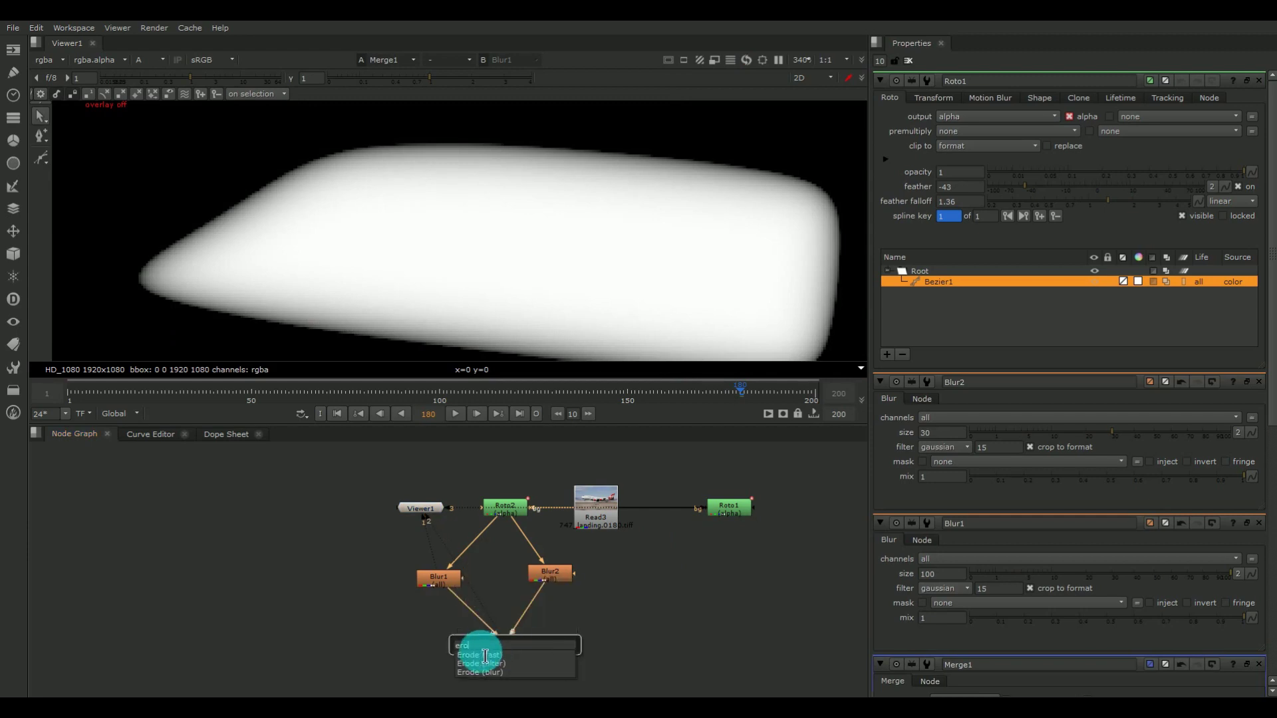
key(Return)
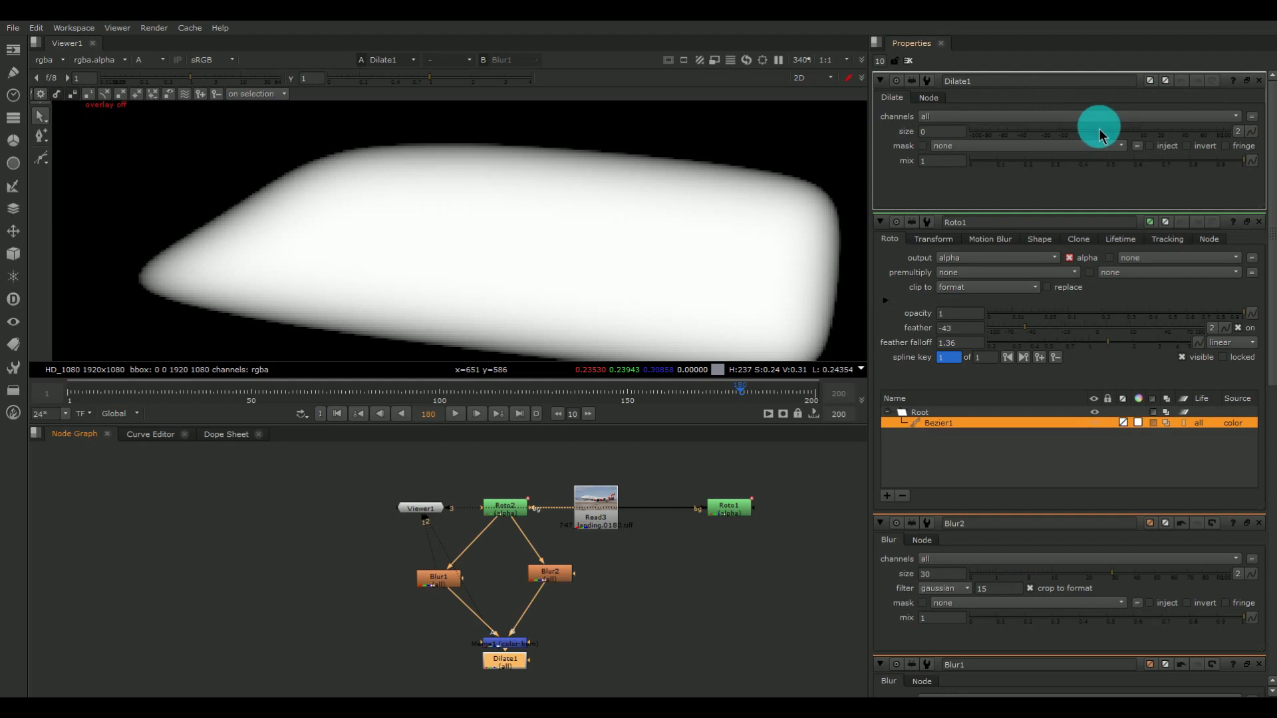
drag(1099, 133, 1053, 132)
Step: Paste a copy of the Dilate1 node between Blur2 and Merge1
click(506, 660)
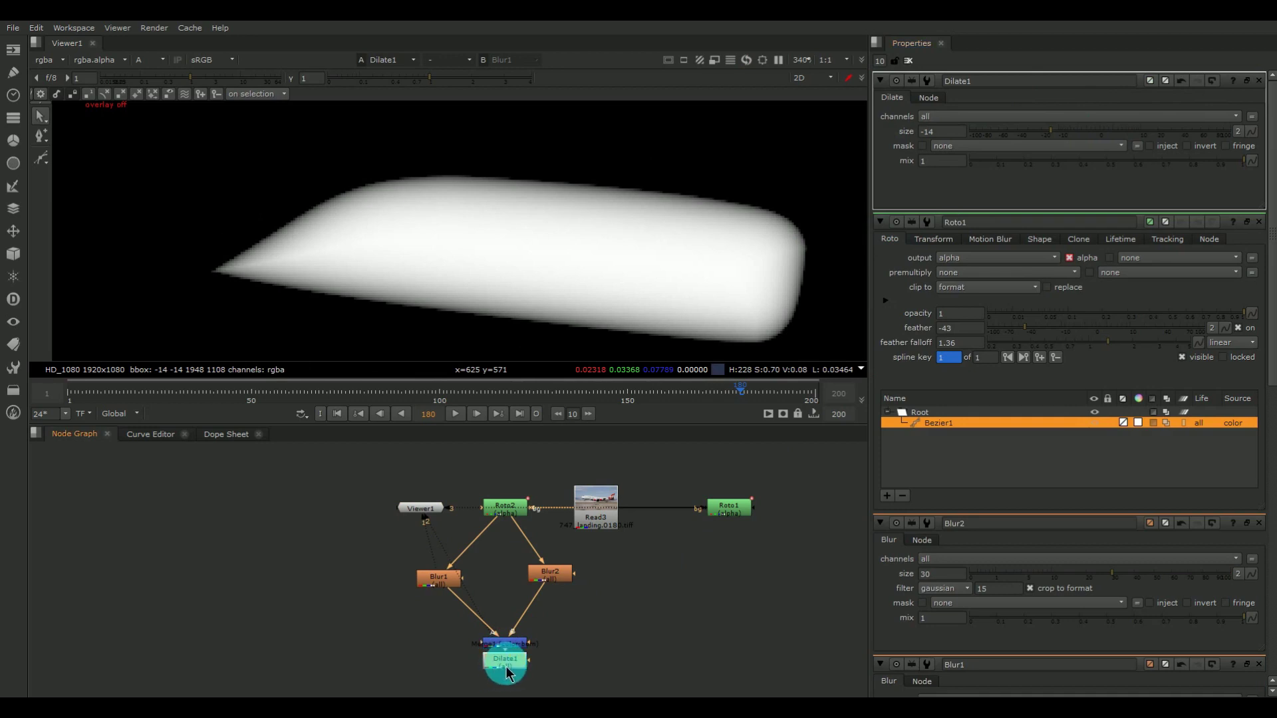
click(516, 637)
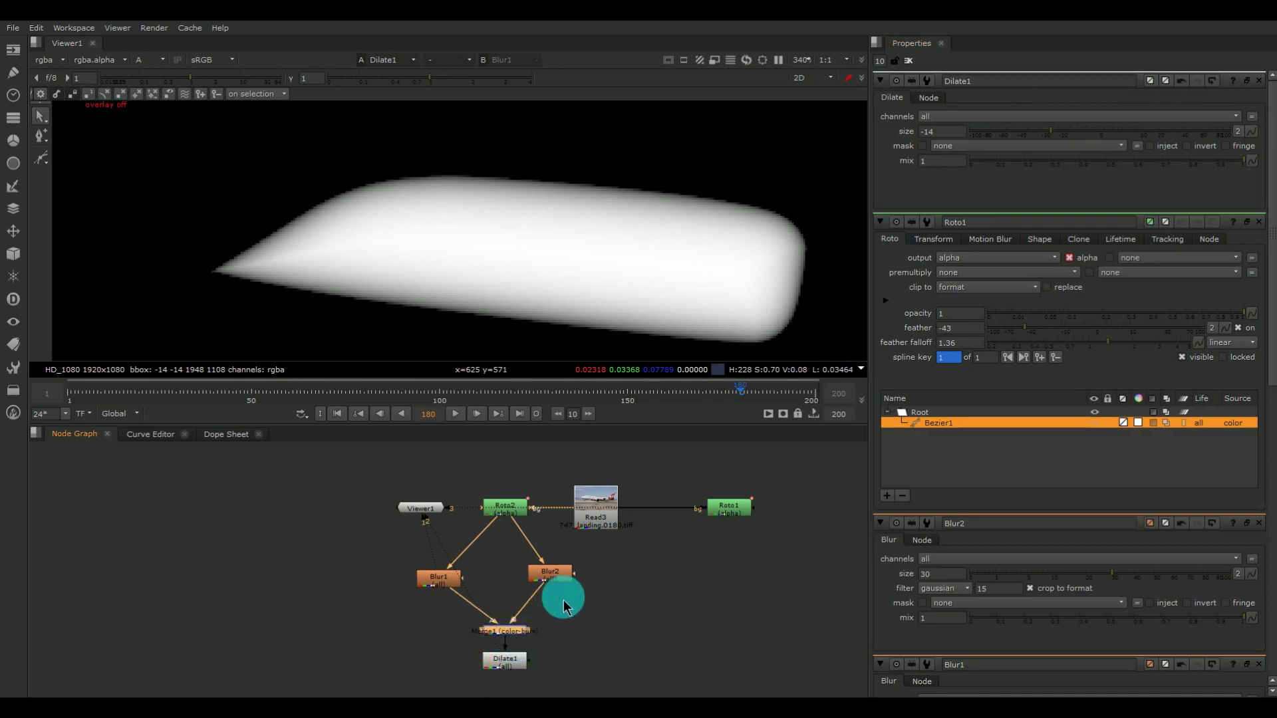
click(517, 664)
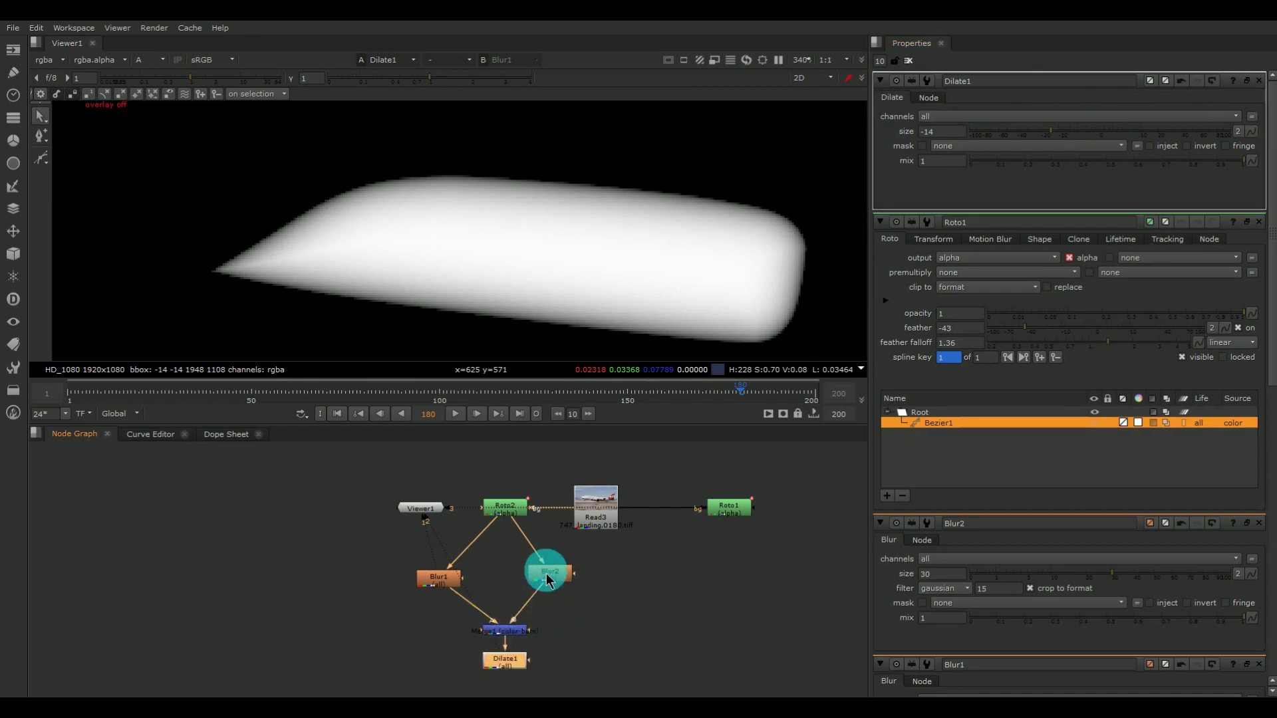
key(ctrl+v)
click(556, 602)
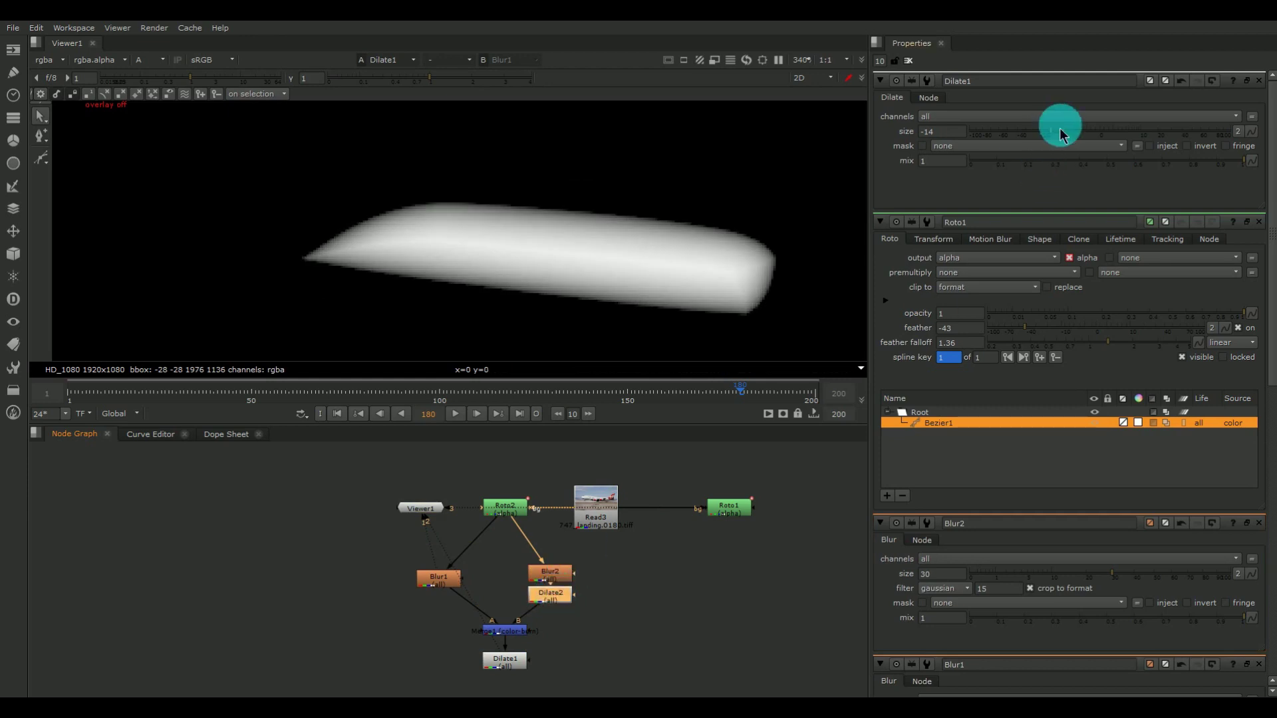
Step: Set Dilate1's size to 9 and delete the duplicate Dilate2 node below Blur2
drag(1060, 133, 1069, 163)
click(572, 592)
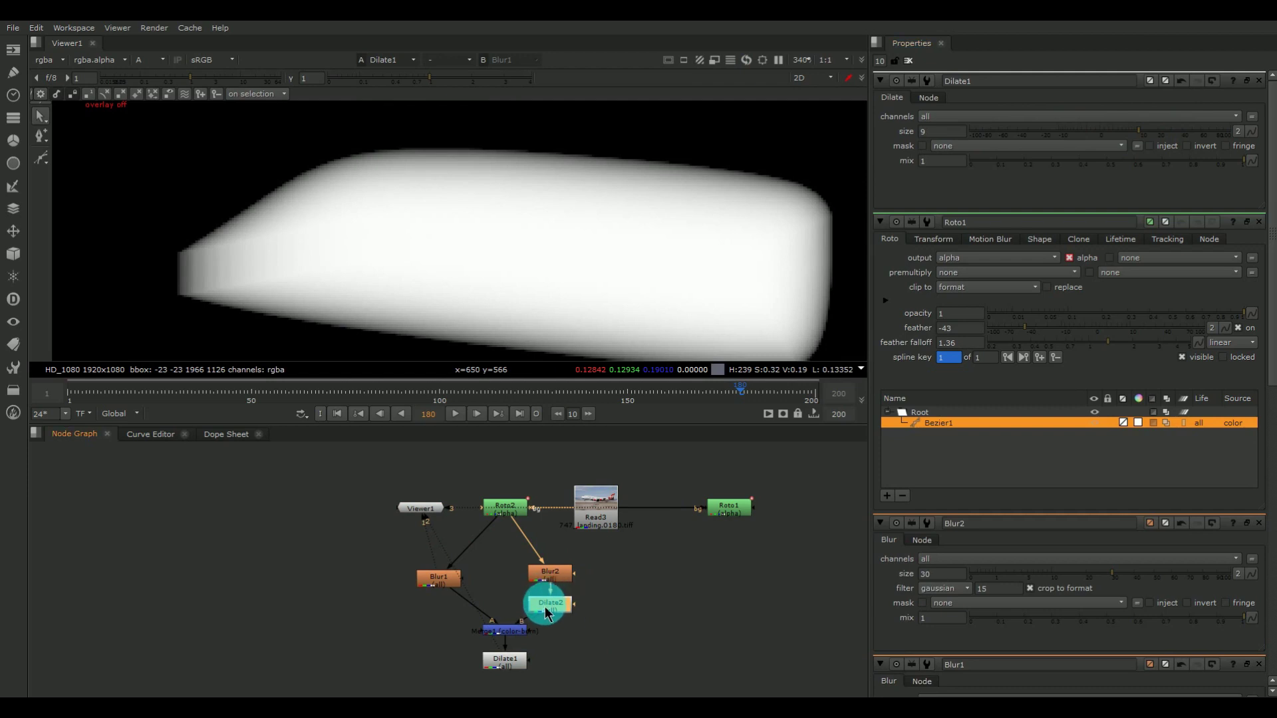
key(Delete)
click(599, 619)
Step: Try the xor operation on Merge1, then return it to color-burn
scroll(517, 602, up, 4)
double_click(525, 635)
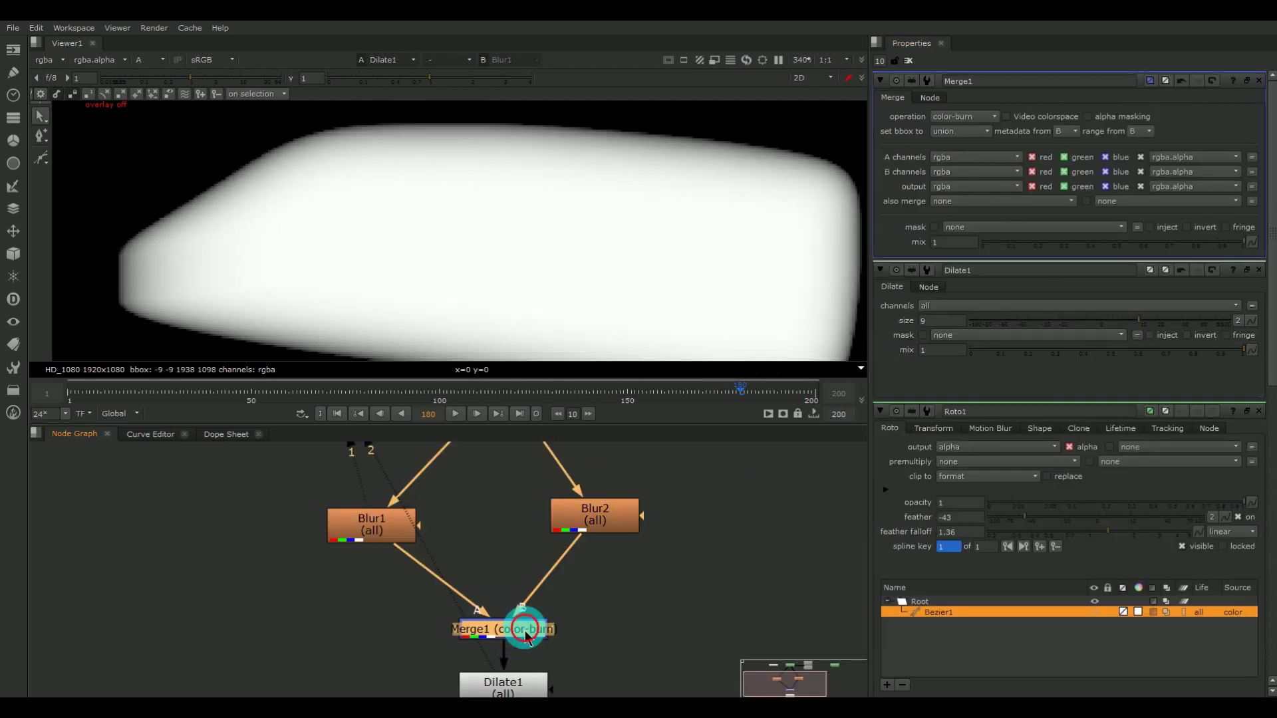
click(981, 120)
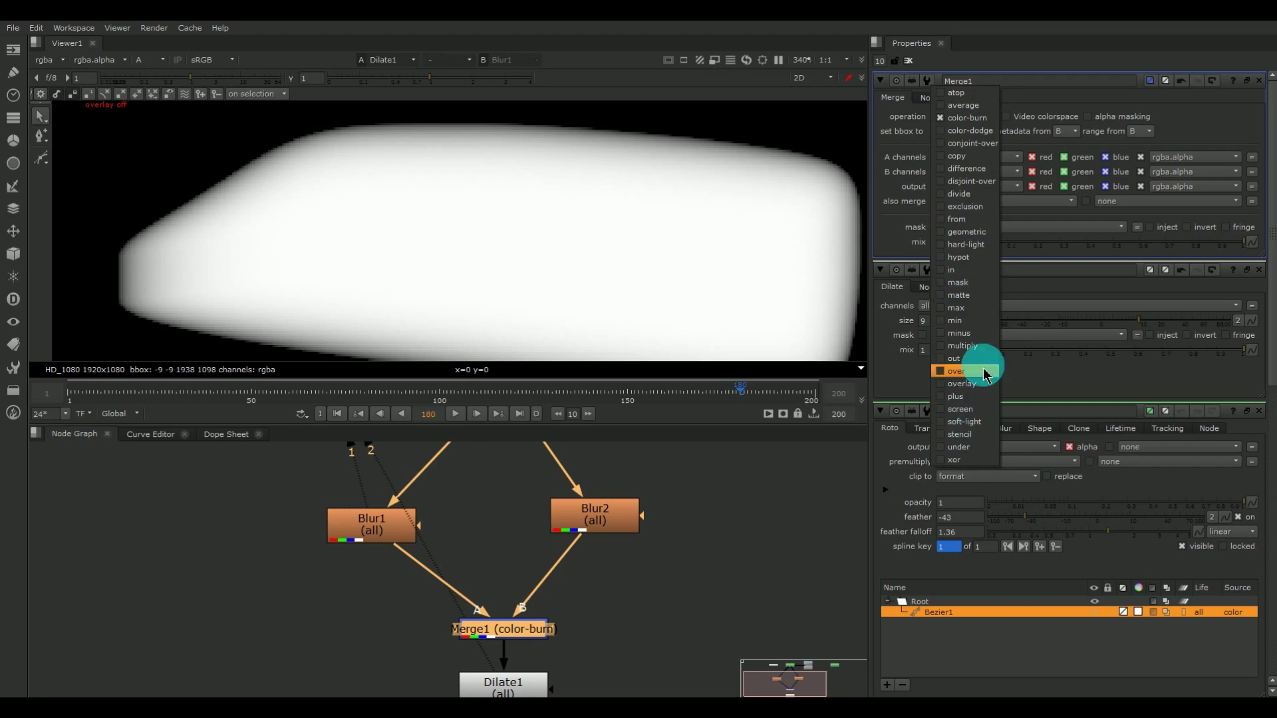
click(964, 459)
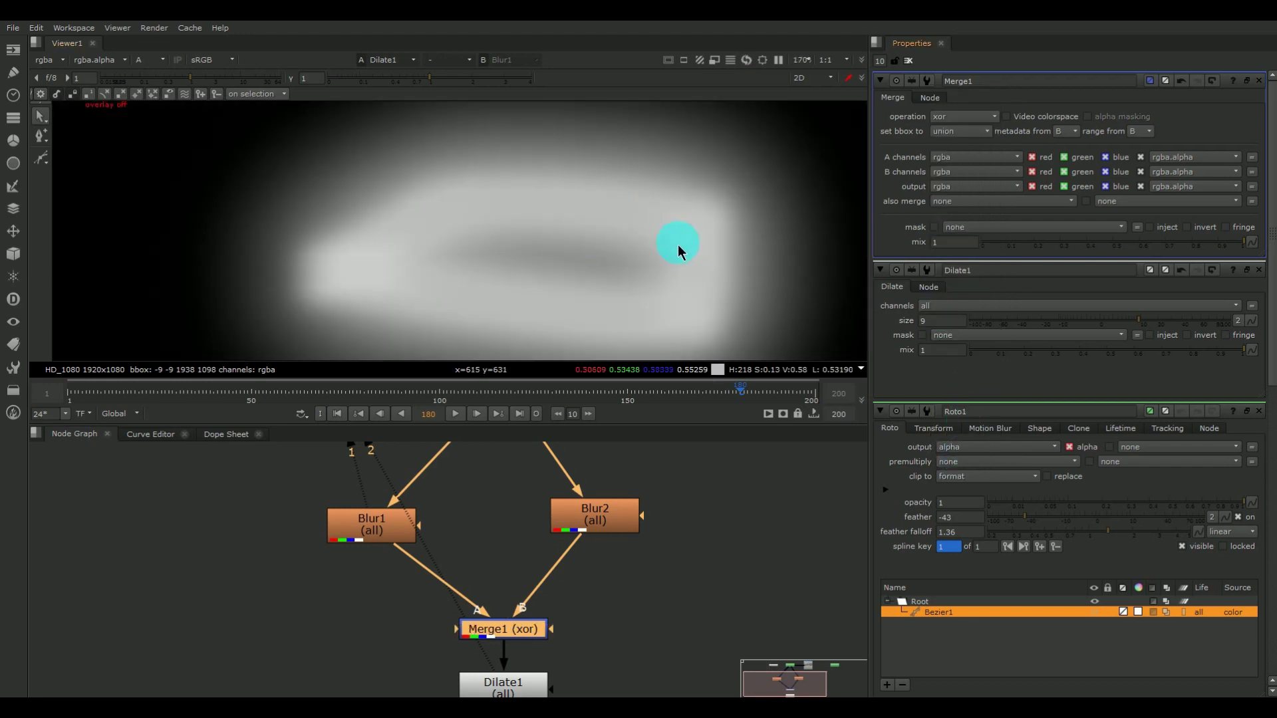
click(975, 117)
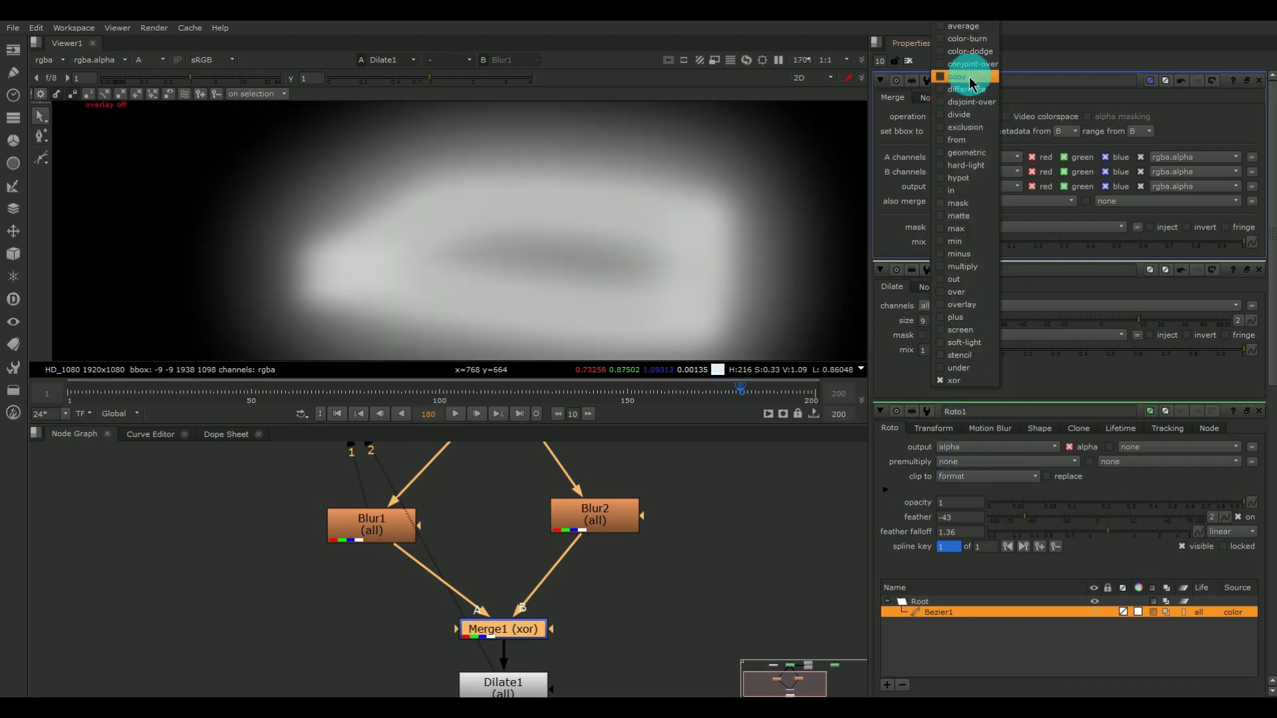
click(983, 39)
click(516, 625)
scroll(519, 627, down, 5)
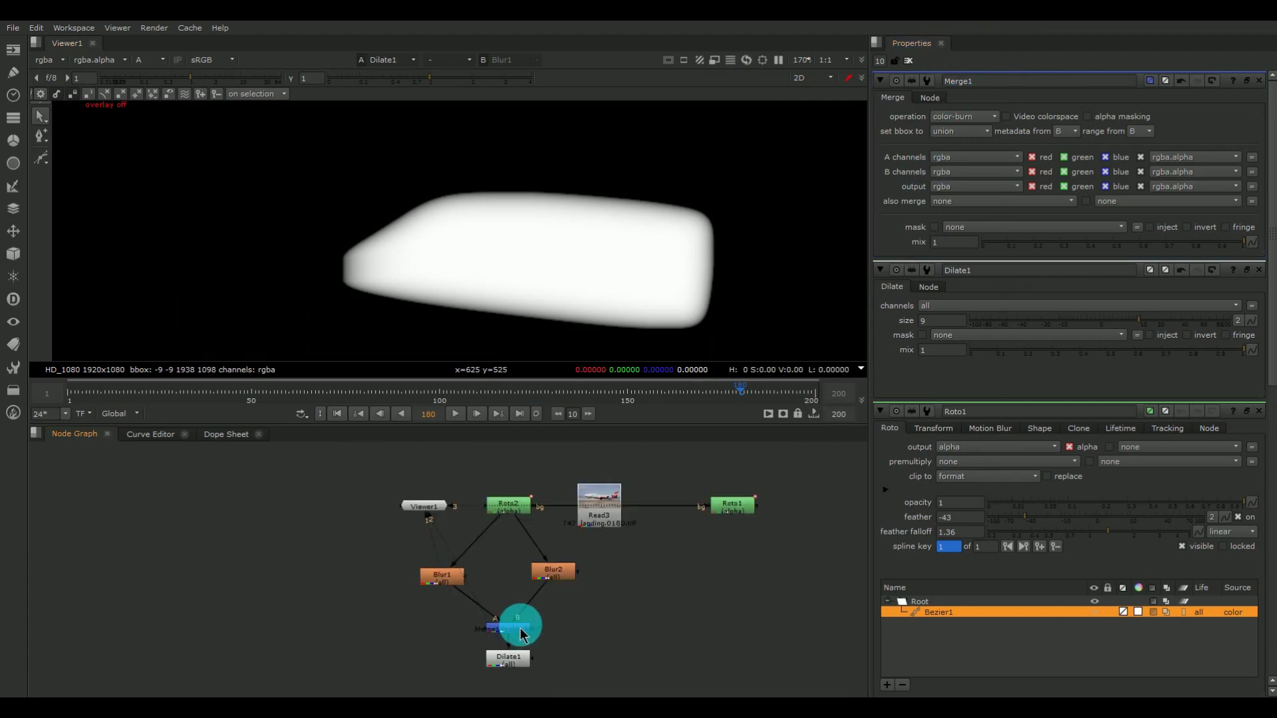
scroll(553, 635, up, 7)
scroll(522, 642, down, 6)
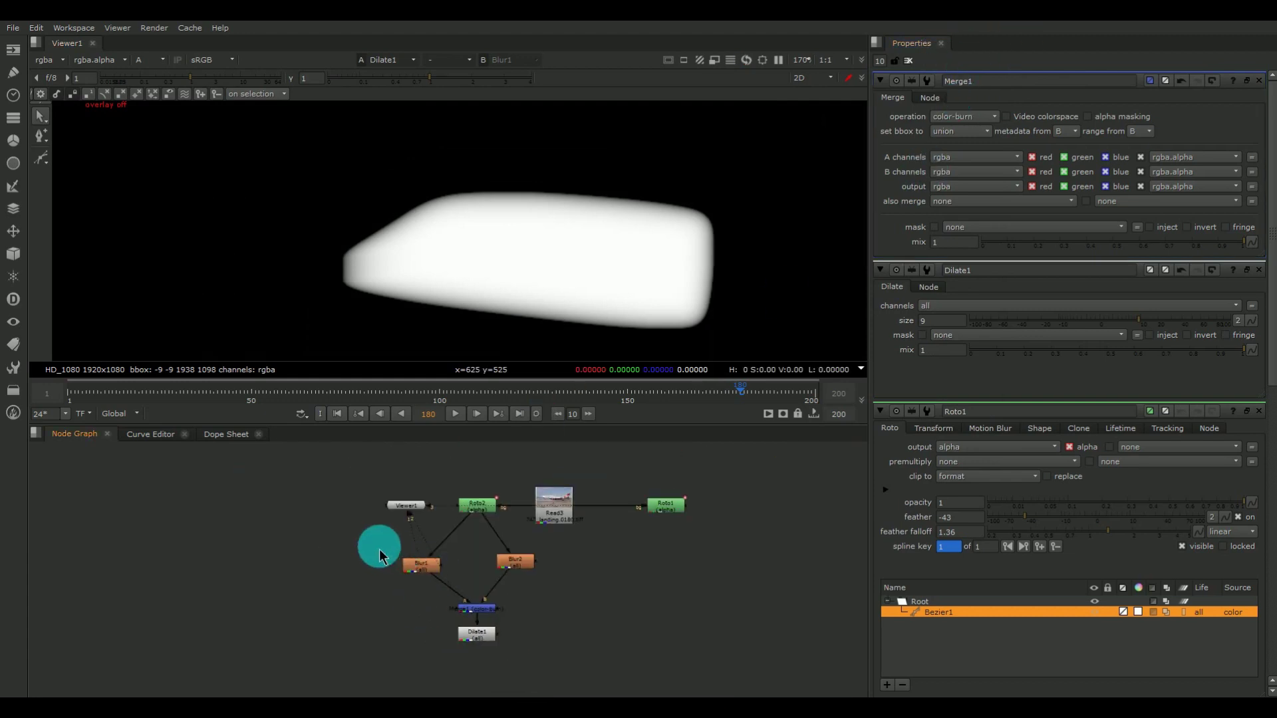